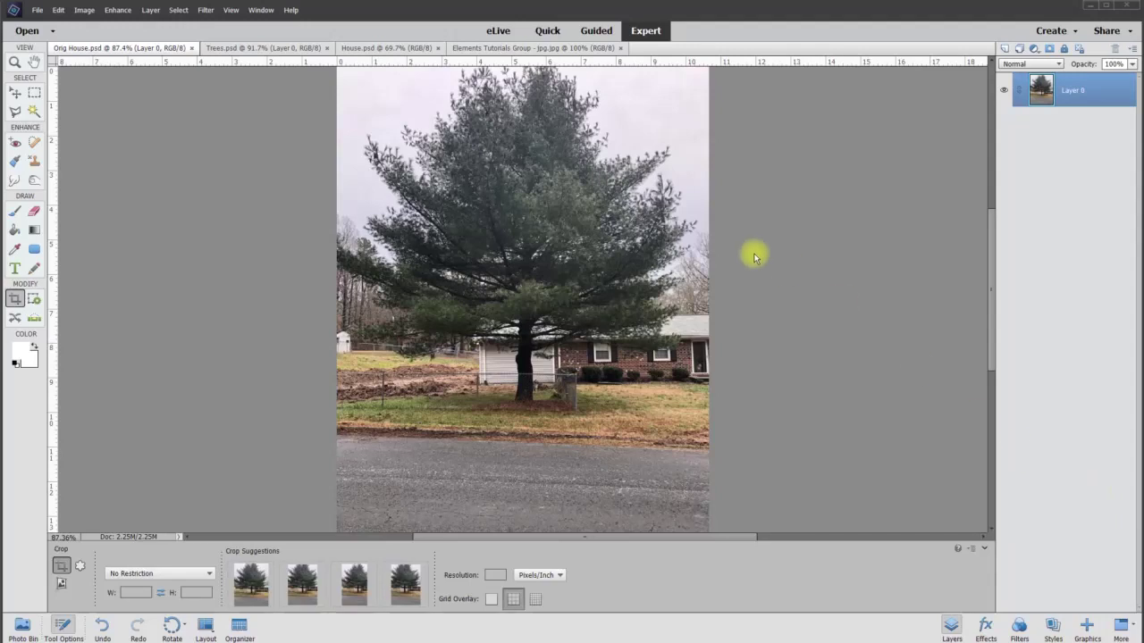
# View the tutorials banner fitted to the window, then return to the Orig House photo.
pyautogui.click(518, 48)
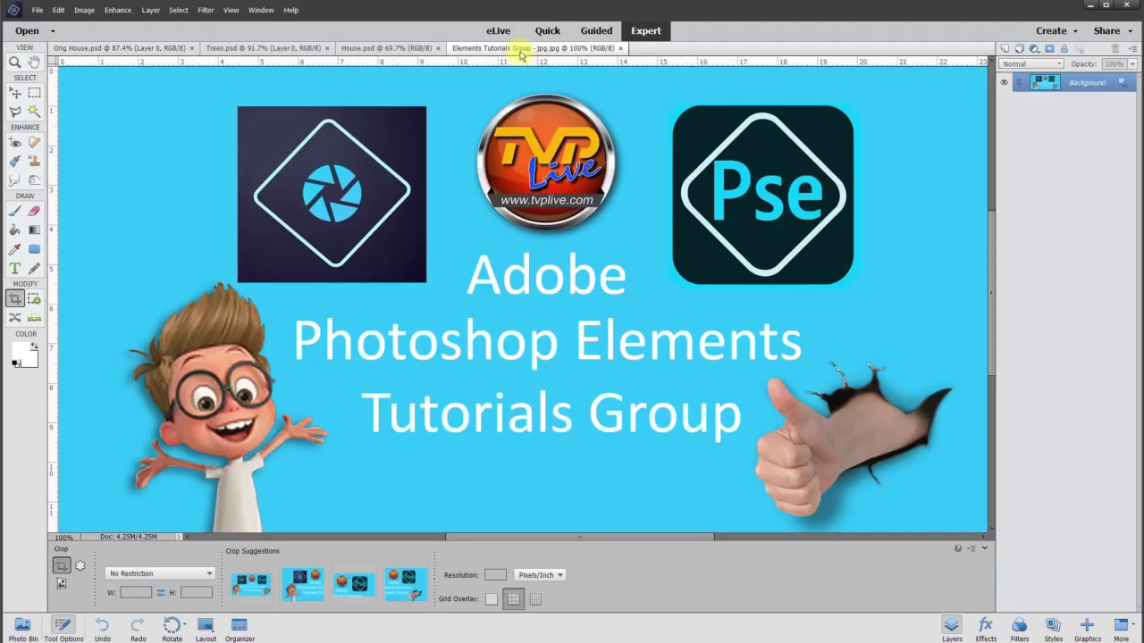
pyautogui.hotkey('ctrl', '0')
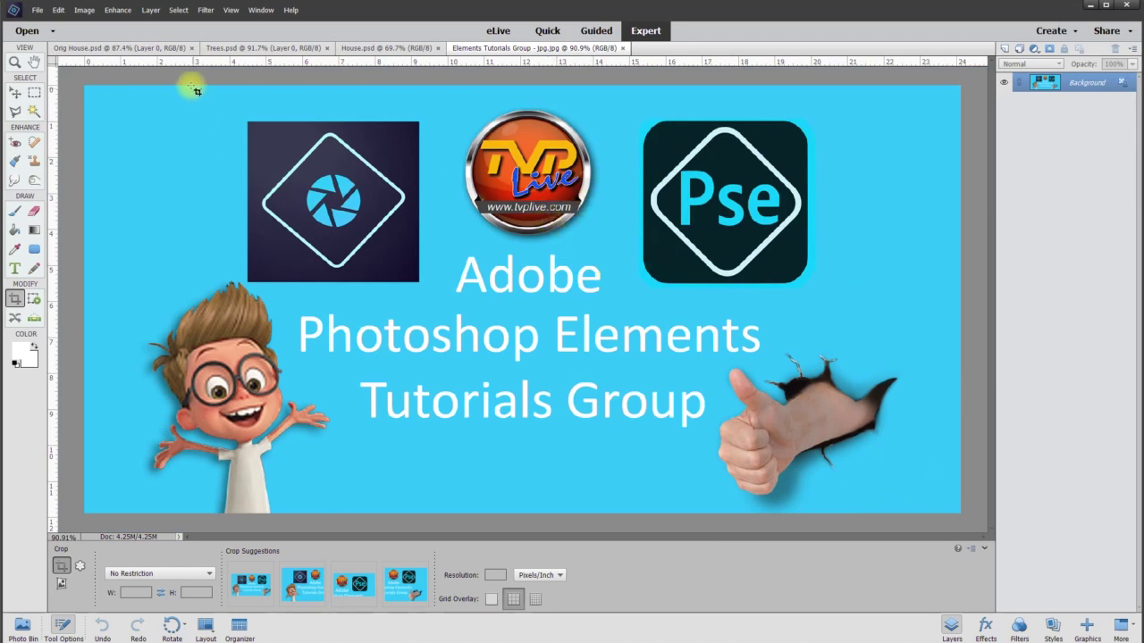
pyautogui.click(167, 46)
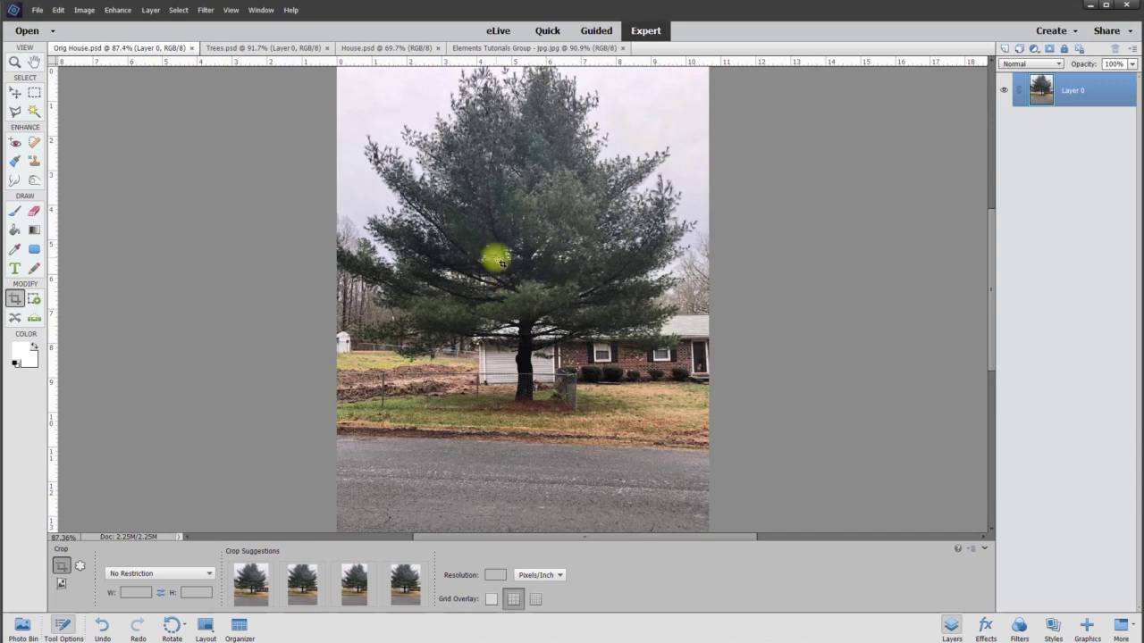
pyautogui.scroll(-2, 529, 283)
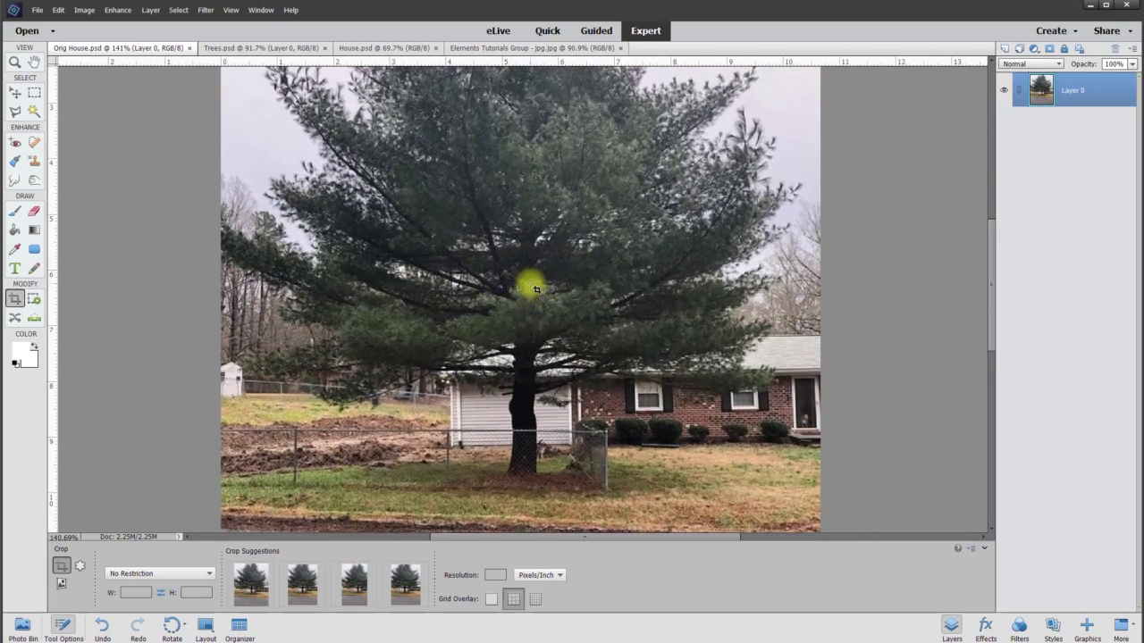
pyautogui.scroll(-2, 534, 291)
pyautogui.scroll(3, 534, 292)
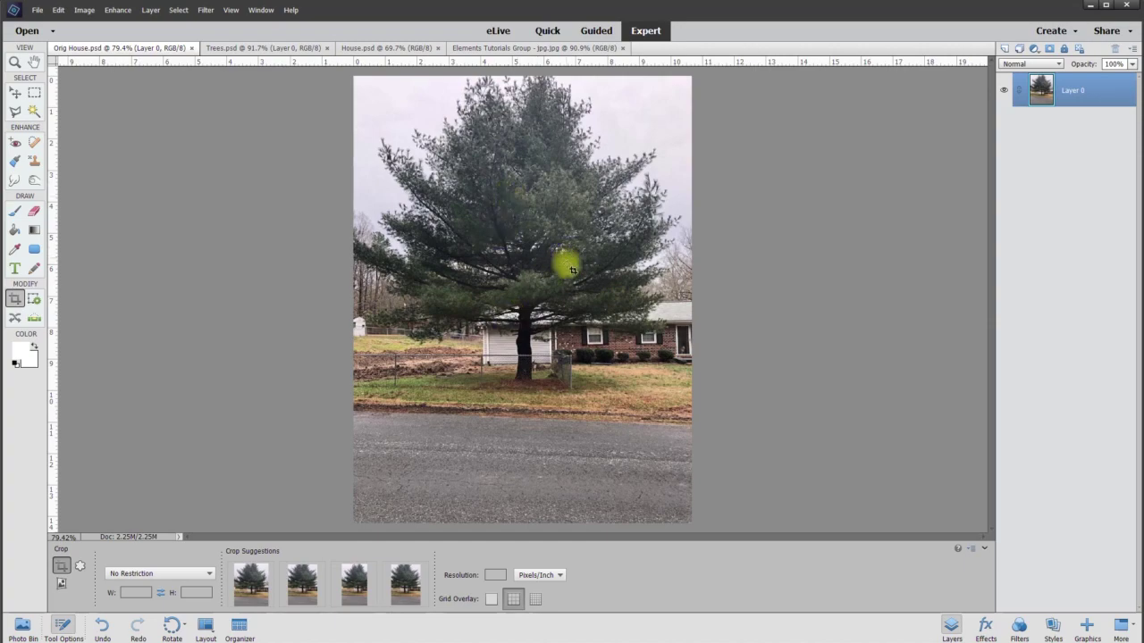
pyautogui.scroll(5, 597, 326)
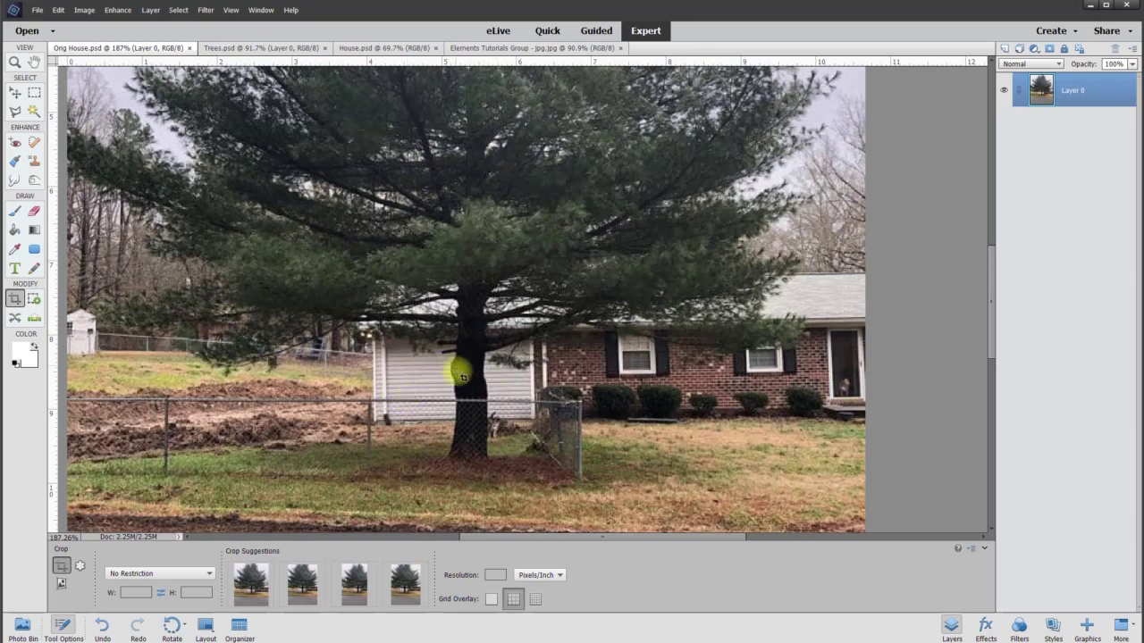
# Switch through Trees.psd and Orig House.psd to House.psd and zoom in slightly.
pyautogui.click(257, 48)
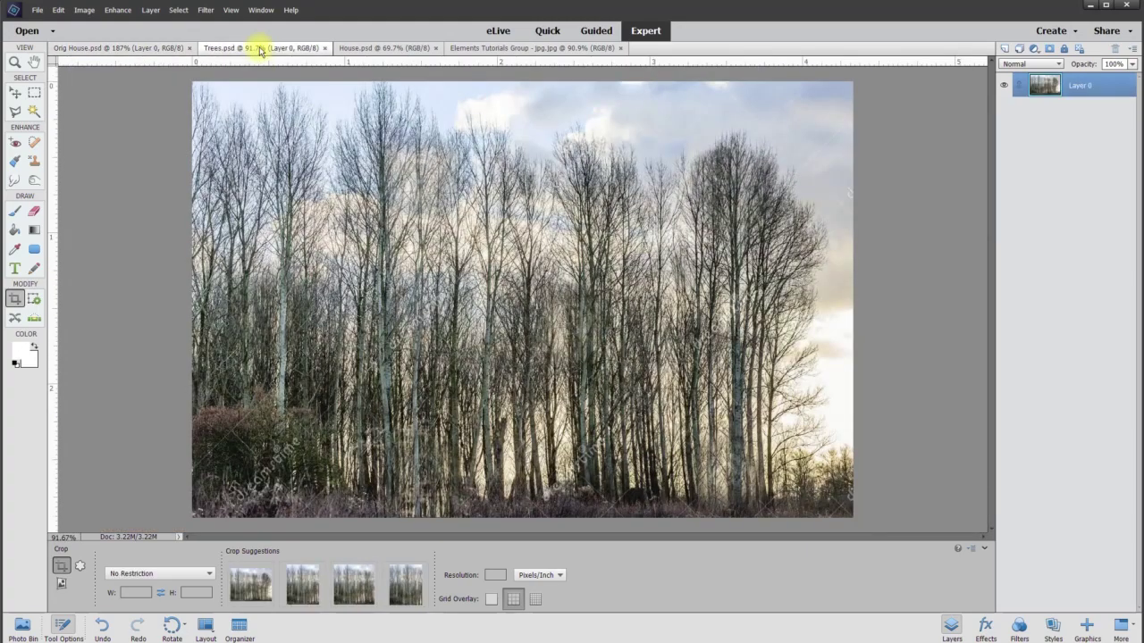
pyautogui.click(147, 48)
pyautogui.click(357, 48)
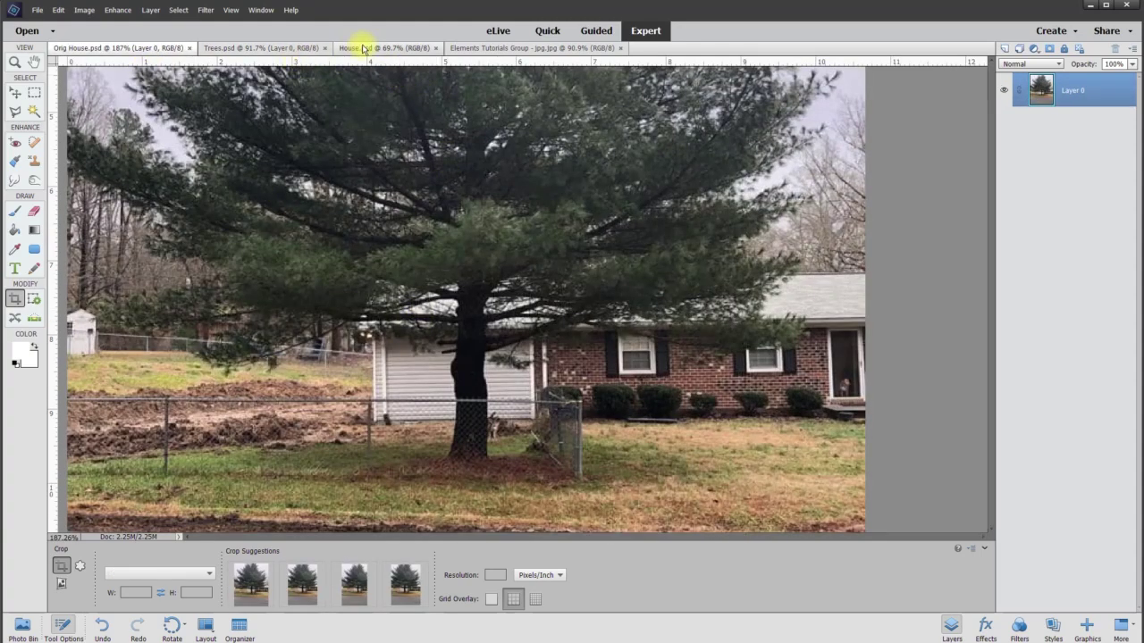
pyautogui.scroll(2, 458, 247)
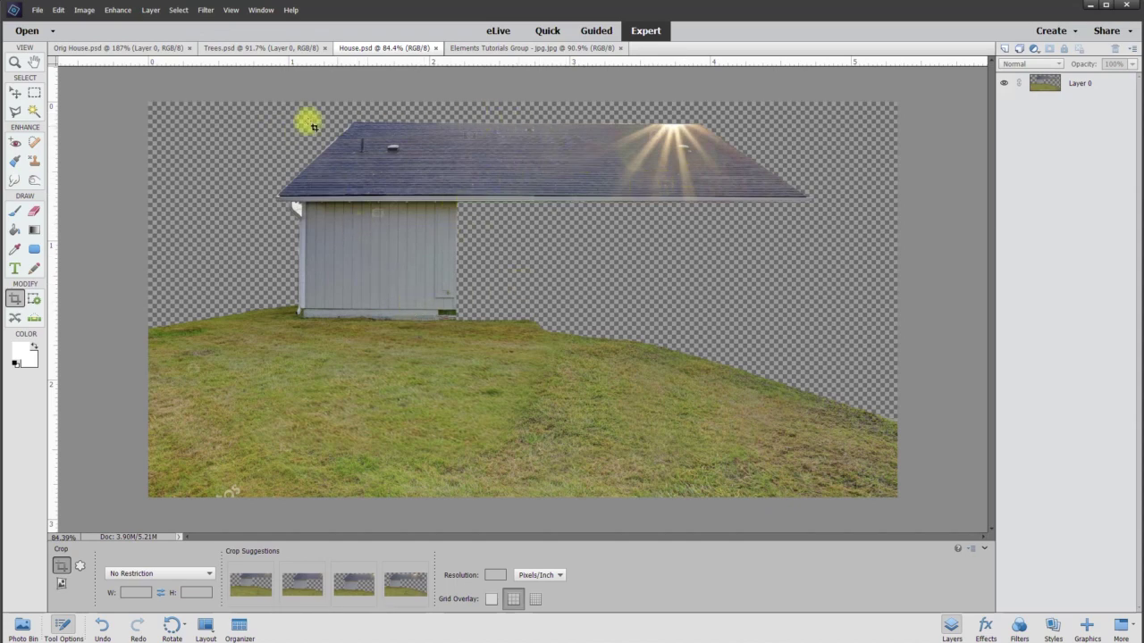
# Drag the House cut-out into Orig House.psd, shrink it, and position it over the original house.
pyautogui.click(15, 94)
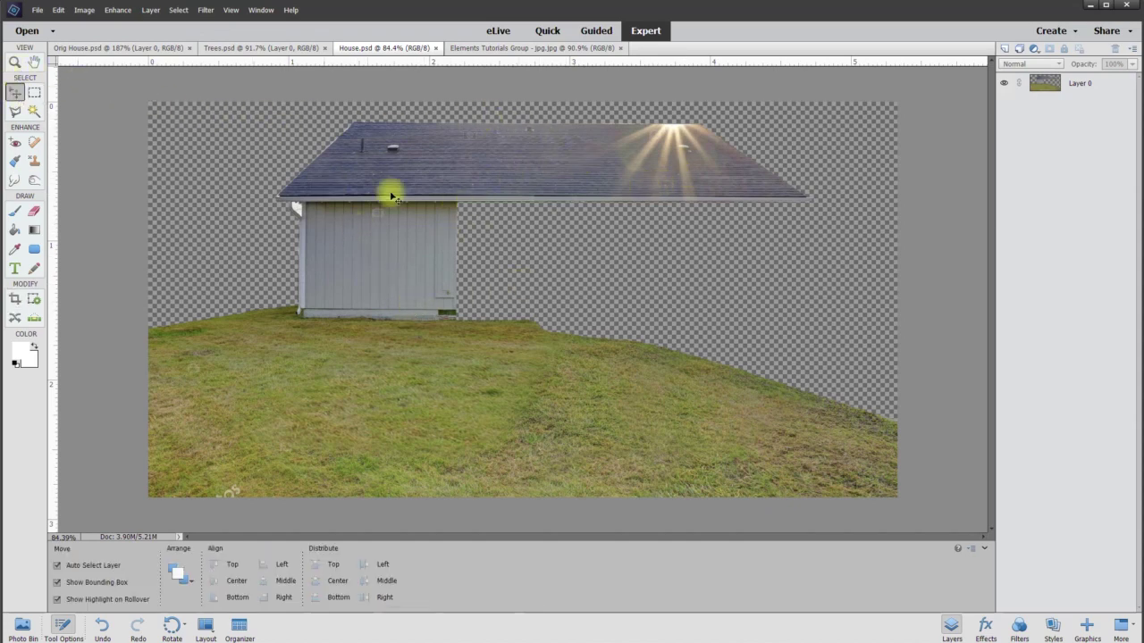
pyautogui.moveTo(414, 188); pyautogui.dragTo(517, 361)
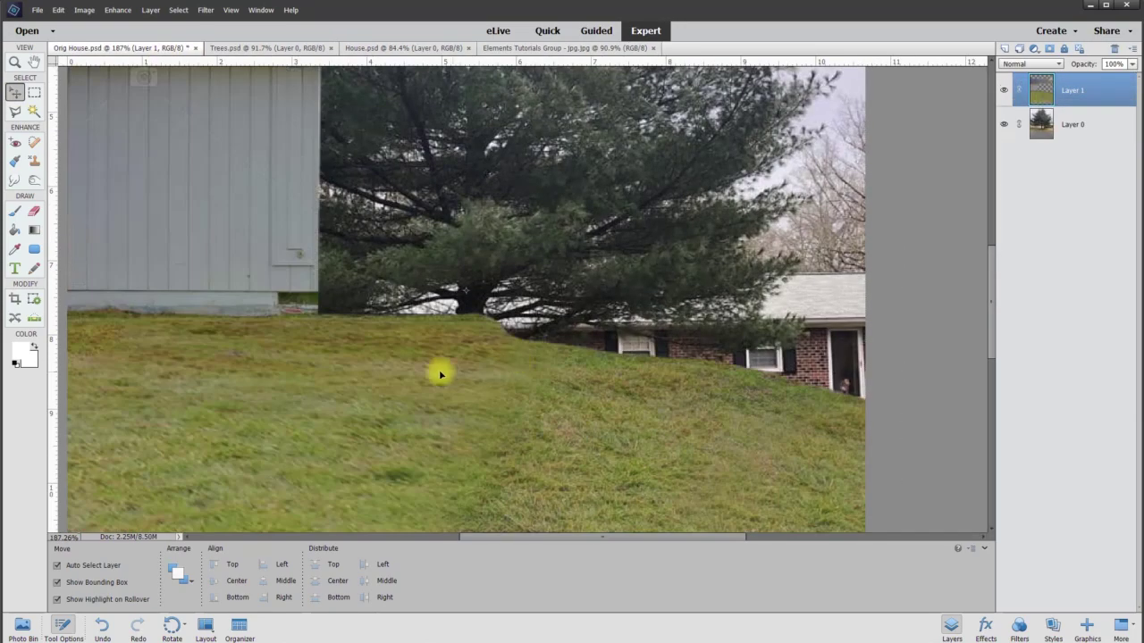
pyautogui.scroll(-6, 447, 368)
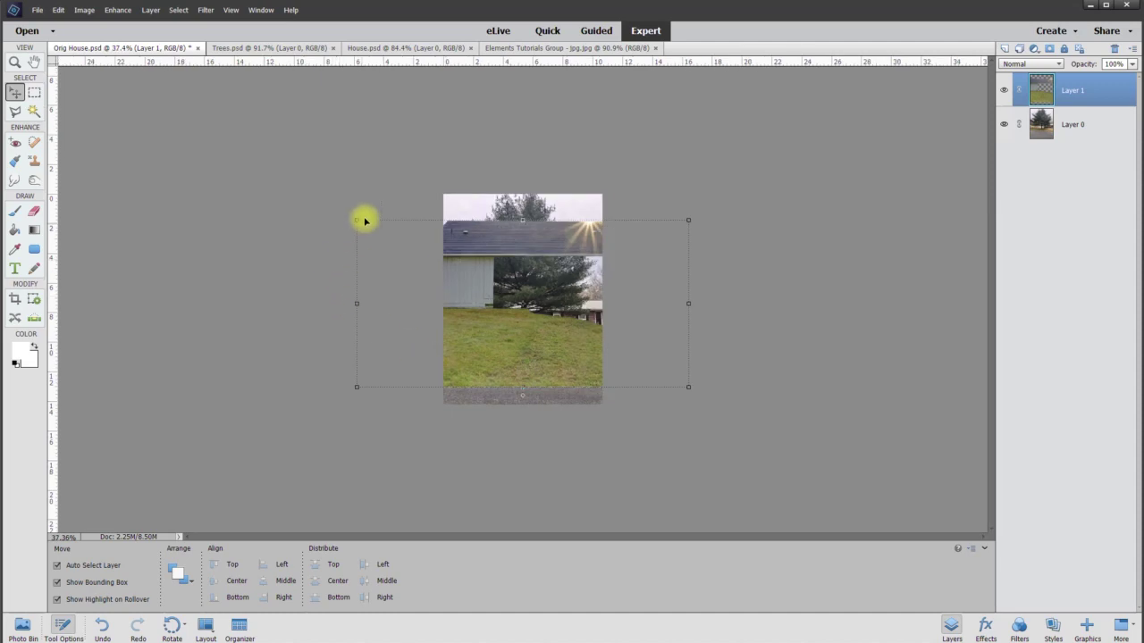
pyautogui.moveTo(358, 221); pyautogui.dragTo(506, 289)
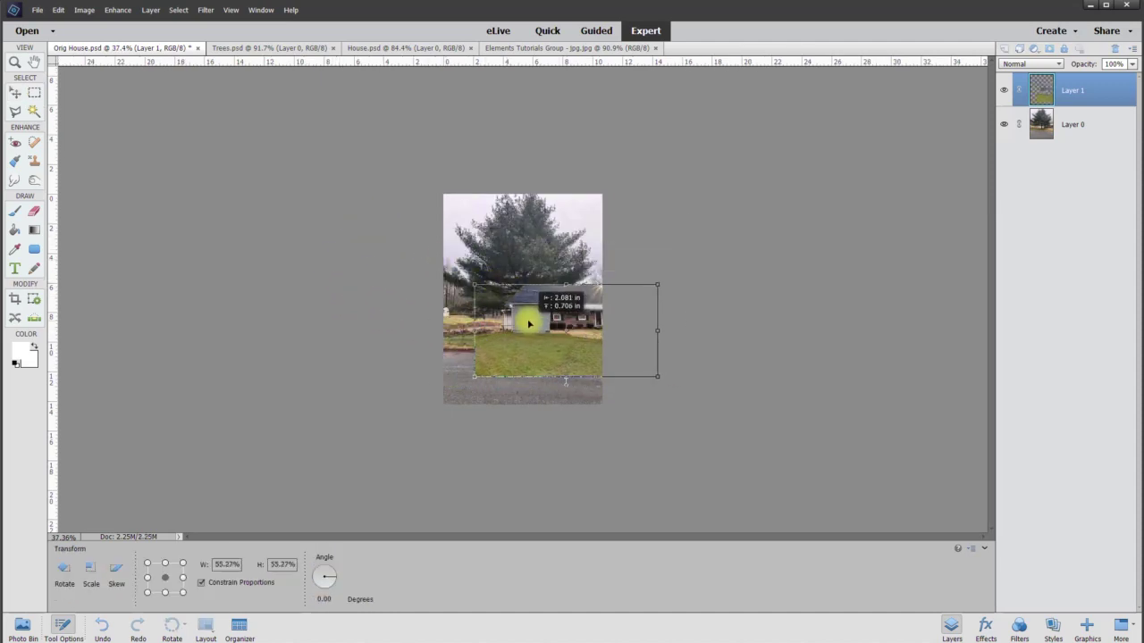
pyautogui.scroll(6, 561, 335)
pyautogui.moveTo(538, 329)
pyautogui.mouseDown()
pyautogui.moveTo(475, 393)
pyautogui.moveTo(554, 280)
pyautogui.moveTo(544, 360)
pyautogui.moveTo(522, 342)
pyautogui.mouseUp()
# Shrink the house layer further twice, applying each resize and nudging it right and down.
pyautogui.scroll(-2, 945, 432)
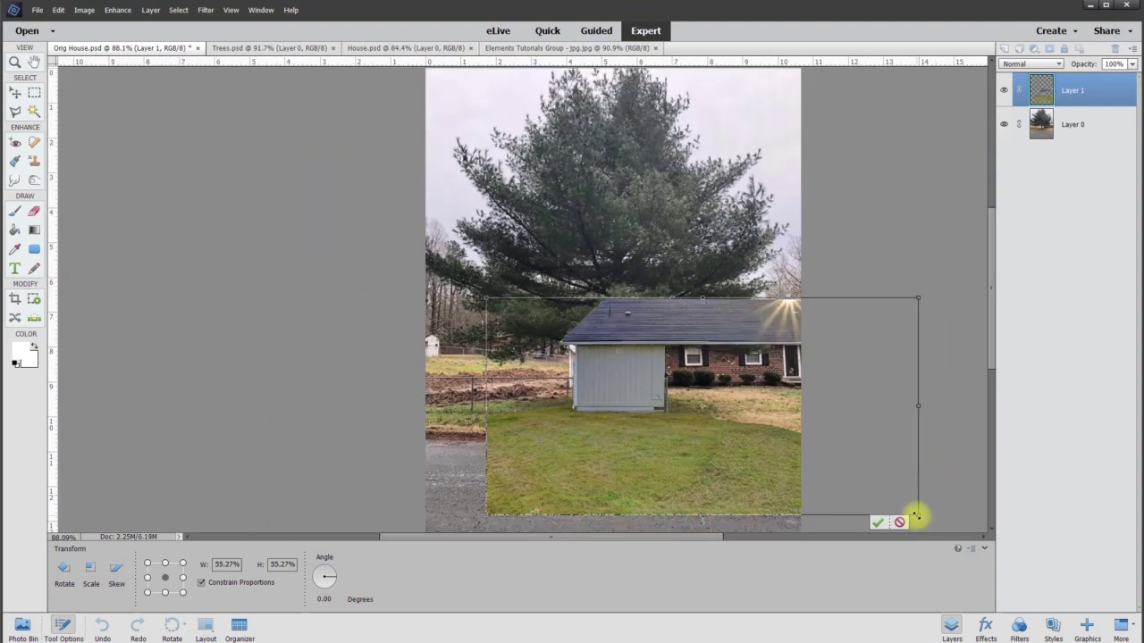
pyautogui.moveTo(918, 514); pyautogui.dragTo(868, 482)
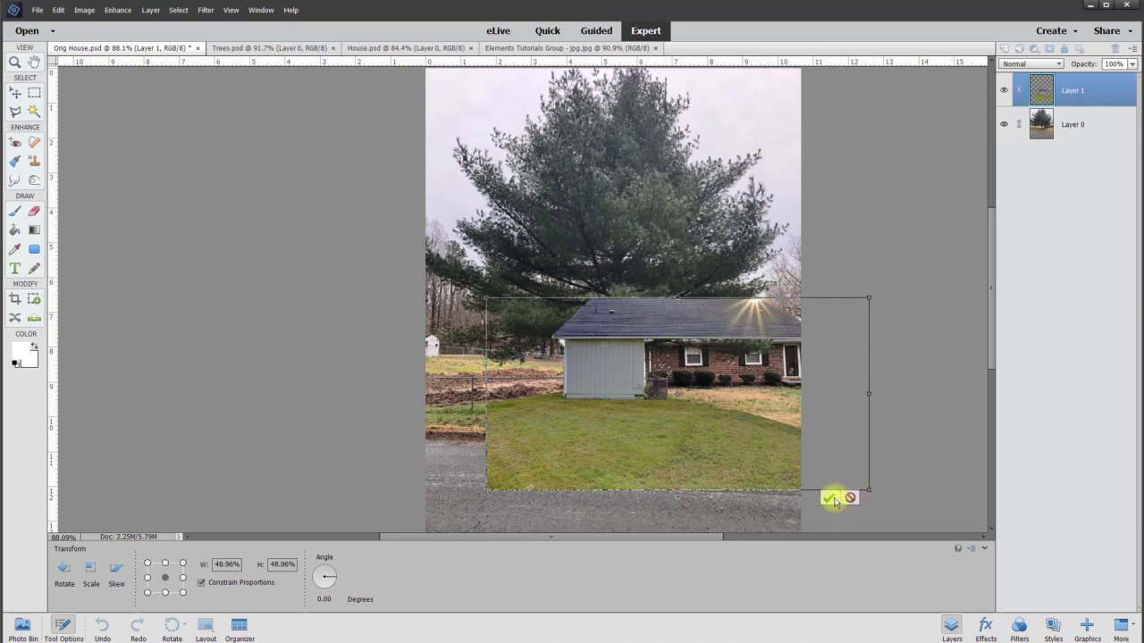
pyautogui.click(830, 499)
pyautogui.scroll(3, 784, 420)
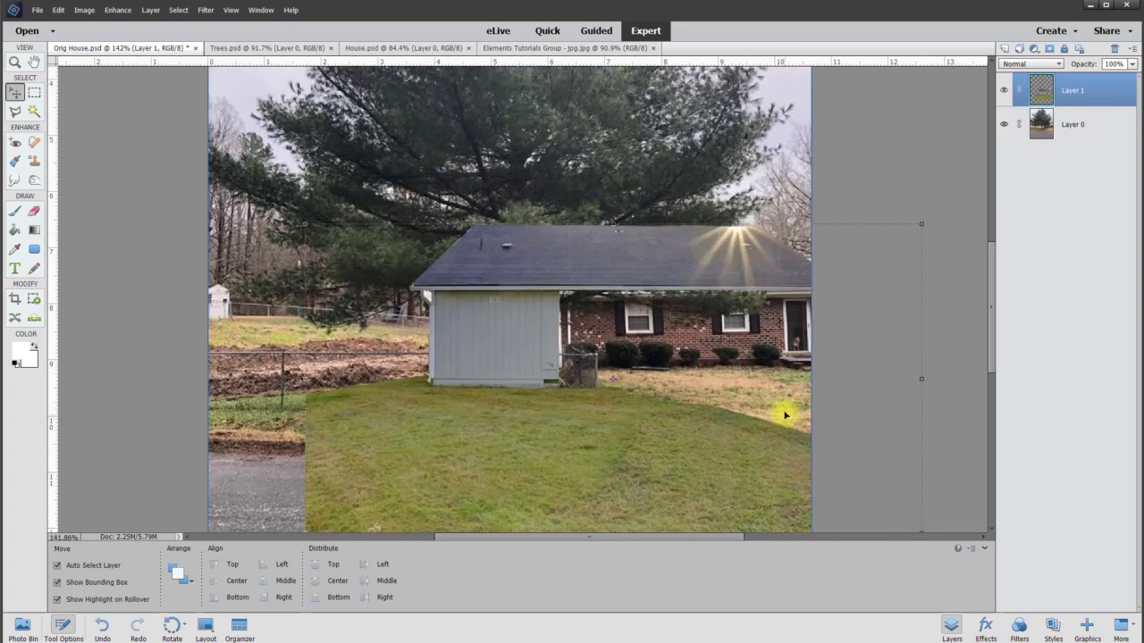
pyautogui.scroll(1, 732, 399)
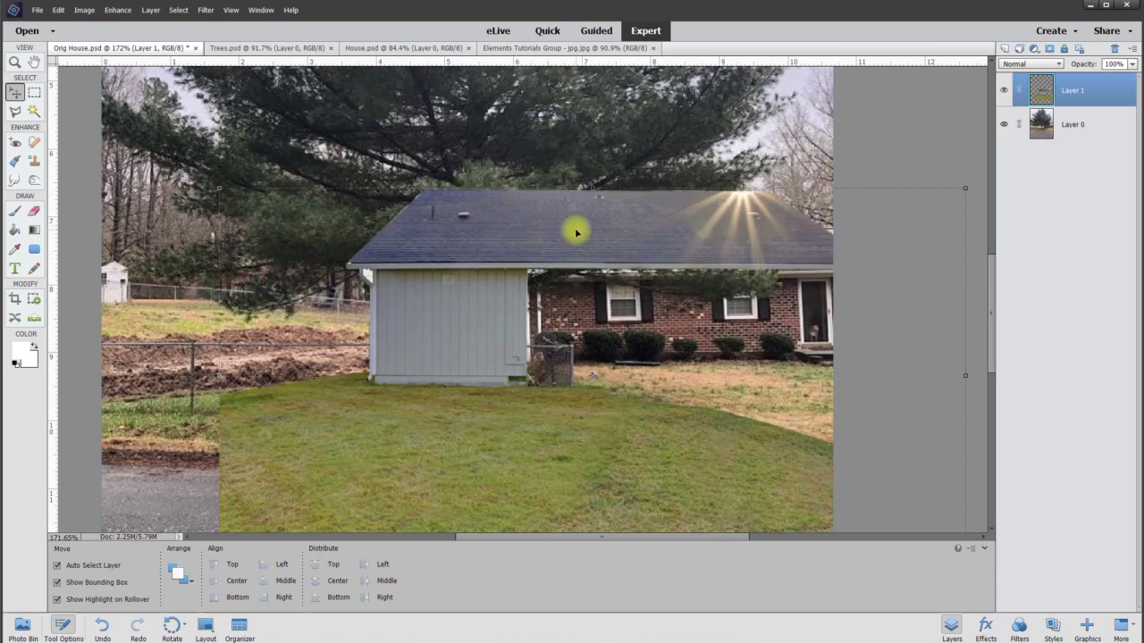
pyautogui.moveTo(600, 257)
pyautogui.mouseDown()
pyautogui.moveTo(600, 288)
pyautogui.moveTo(613, 280)
pyautogui.moveTo(688, 299)
pyautogui.moveTo(630, 279)
pyautogui.moveTo(613, 259)
pyautogui.mouseUp()
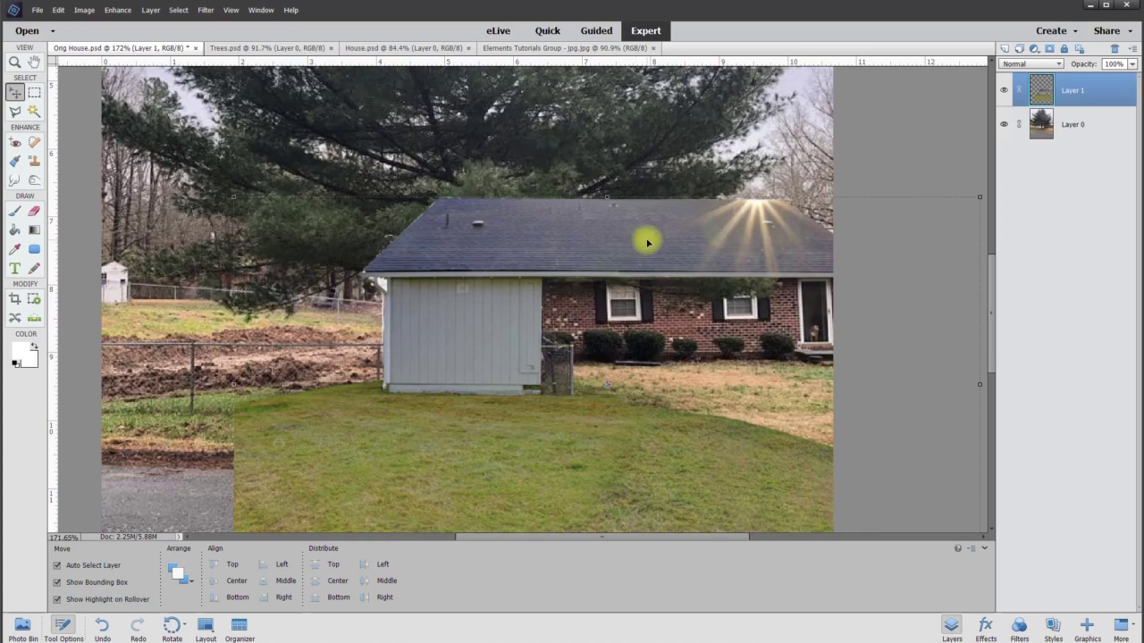
pyautogui.scroll(-5, 864, 467)
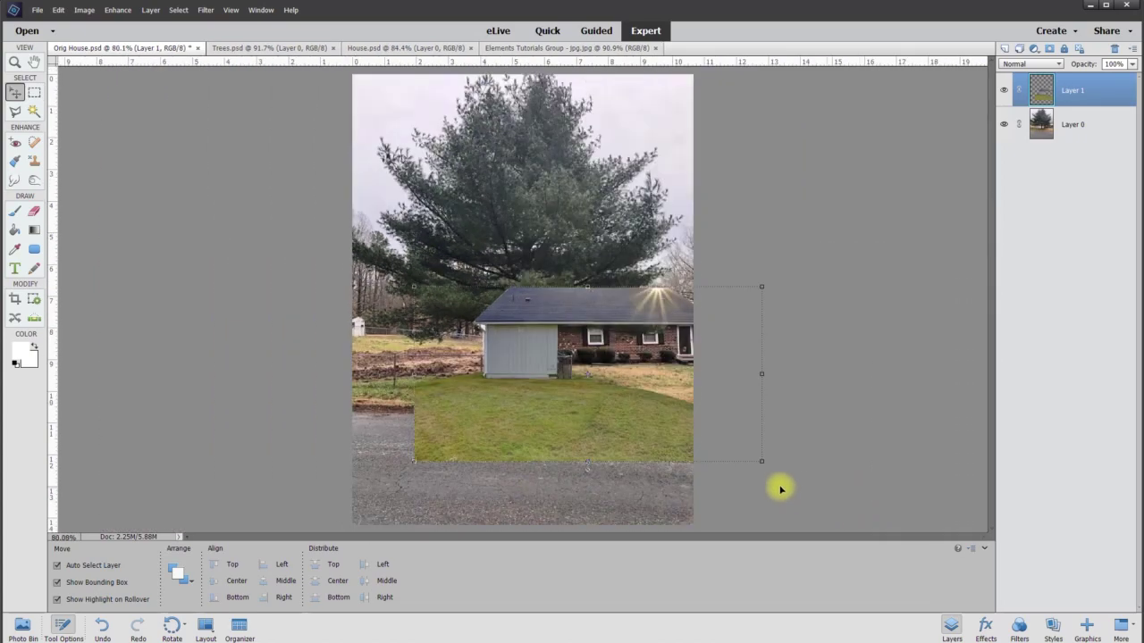
pyautogui.moveTo(762, 463)
pyautogui.mouseDown()
pyautogui.moveTo(718, 441)
pyautogui.moveTo(747, 450)
pyautogui.mouseUp()
pyautogui.click(704, 462)
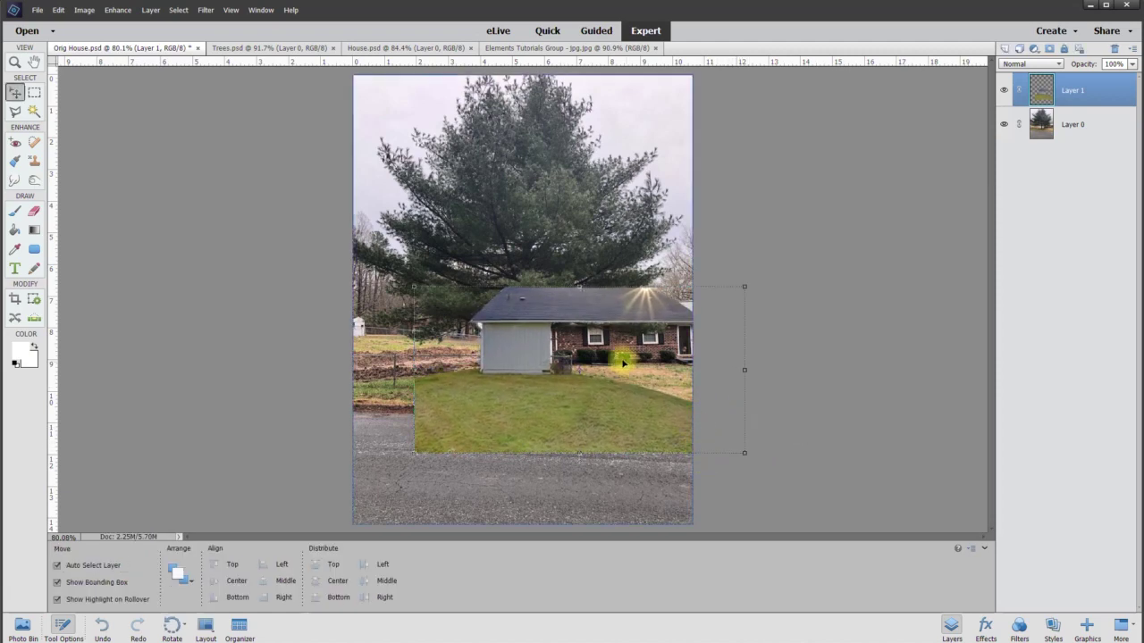
pyautogui.scroll(4, 618, 358)
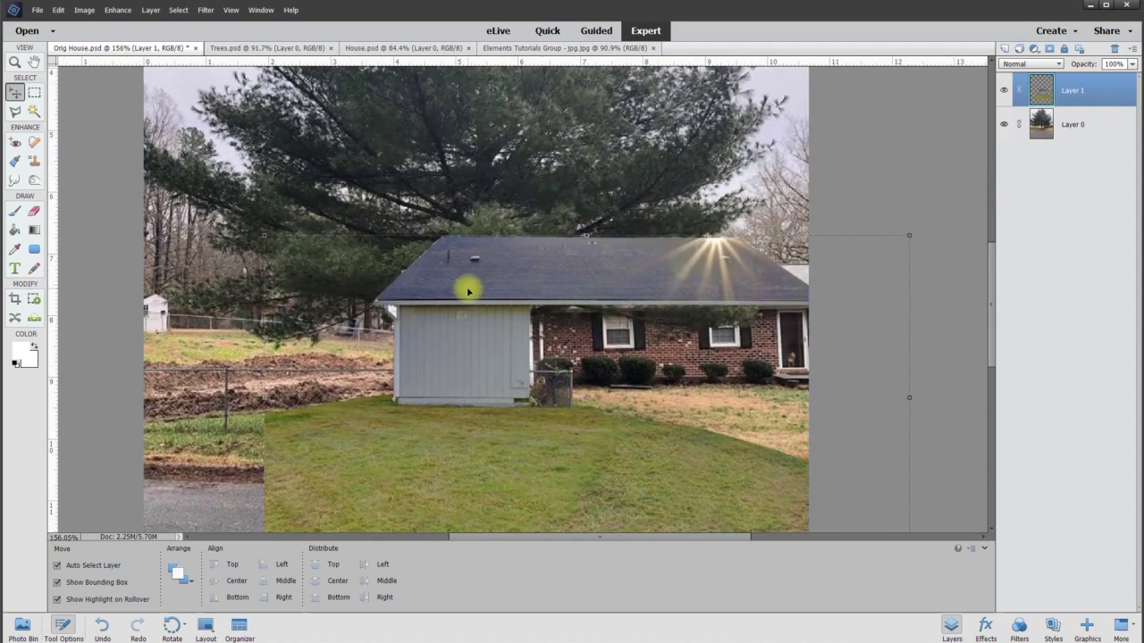
pyautogui.moveTo(468, 295)
pyautogui.mouseDown()
pyautogui.moveTo(485, 294)
pyautogui.moveTo(476, 298)
pyautogui.mouseUp()
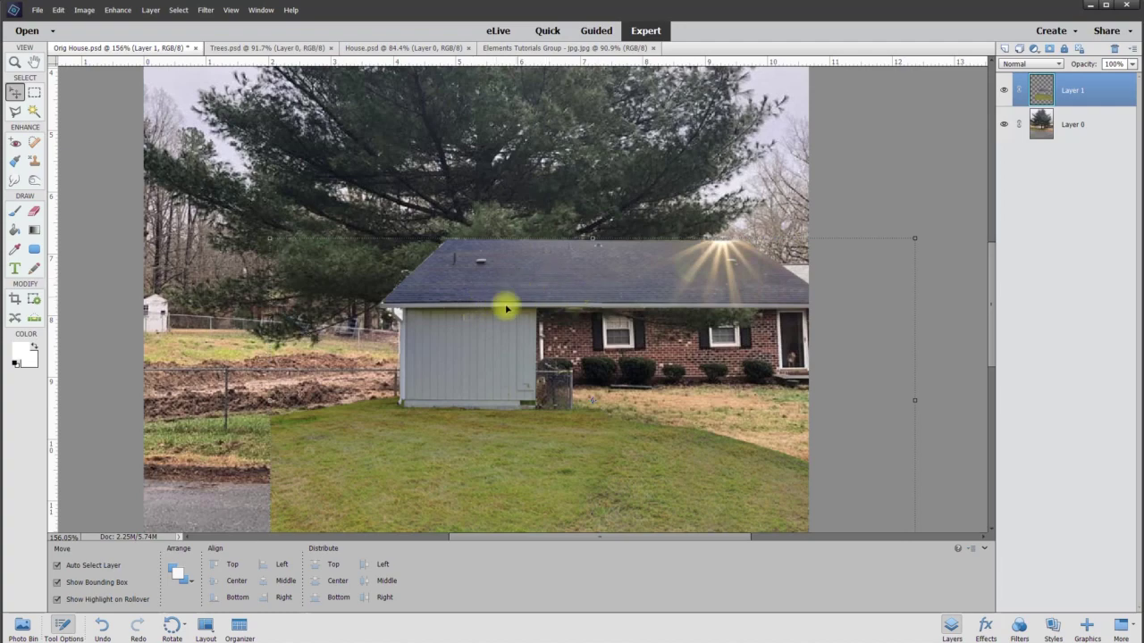
# Outline the roof with the Polygonal Lasso and cut it onto its own layer via Layer Via Cut.
pyautogui.click(14, 109)
pyautogui.scroll(2, 385, 339)
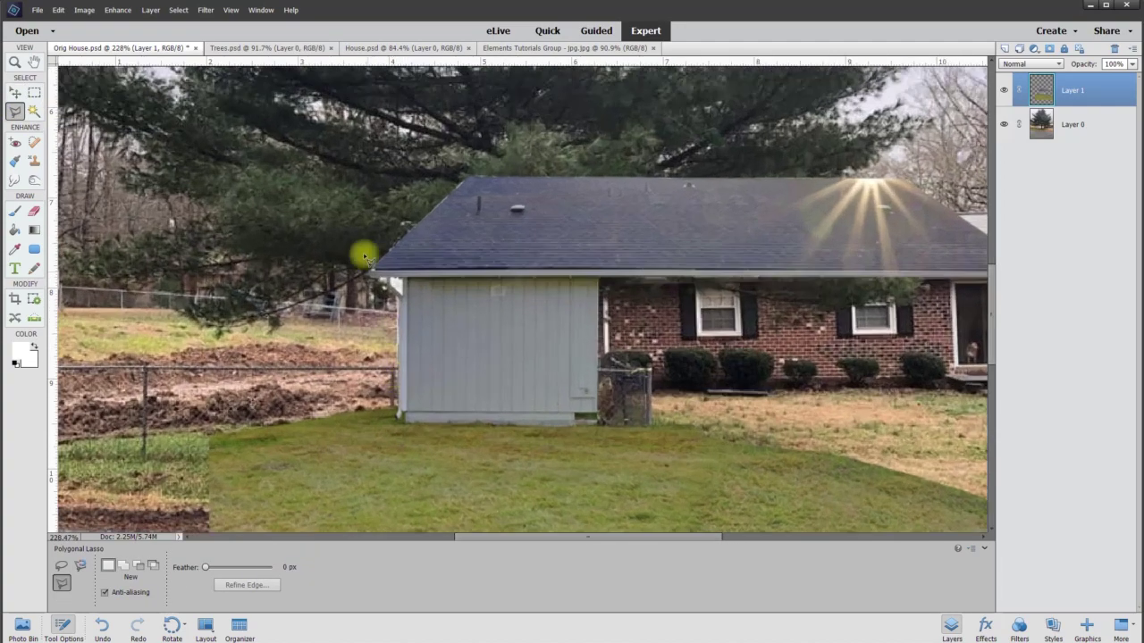
pyautogui.click(439, 150)
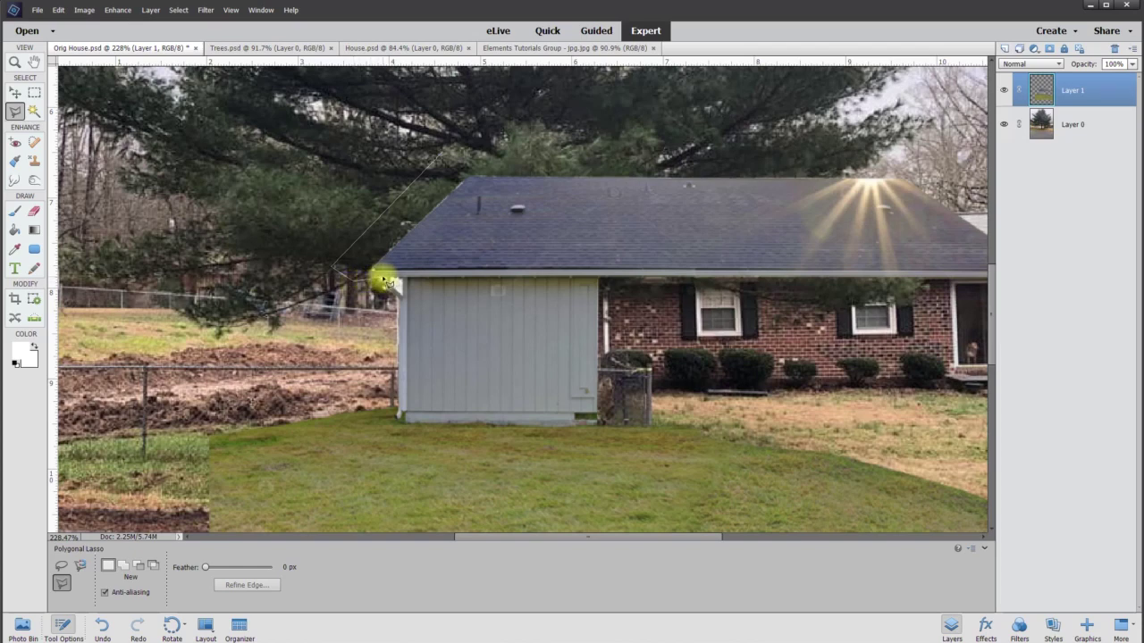
pyautogui.click(382, 277)
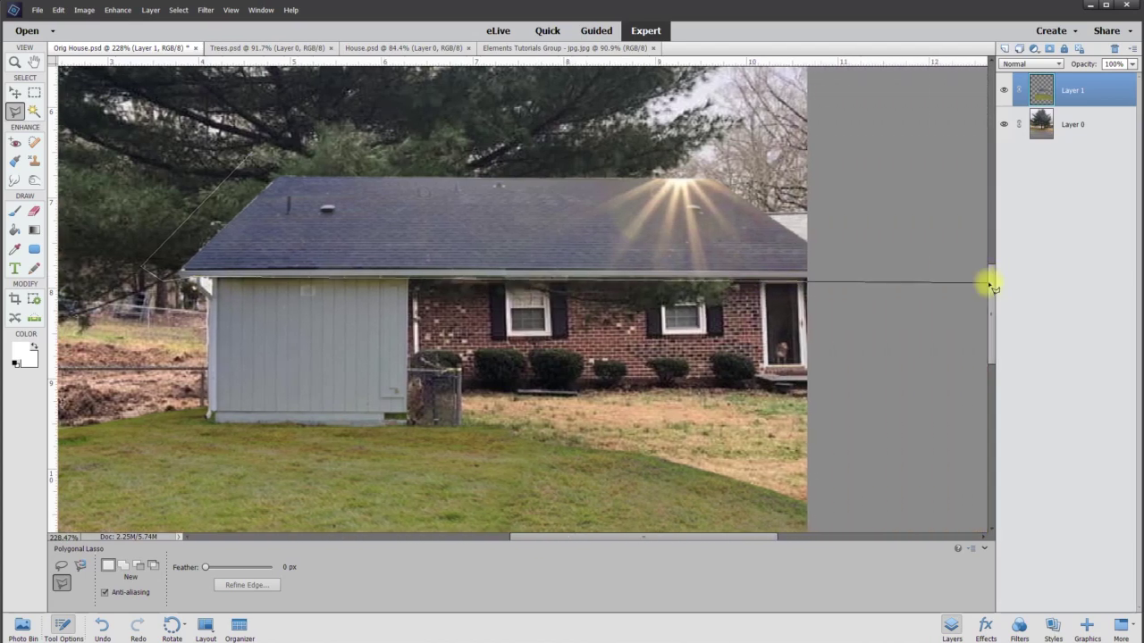
pyautogui.click(852, 278)
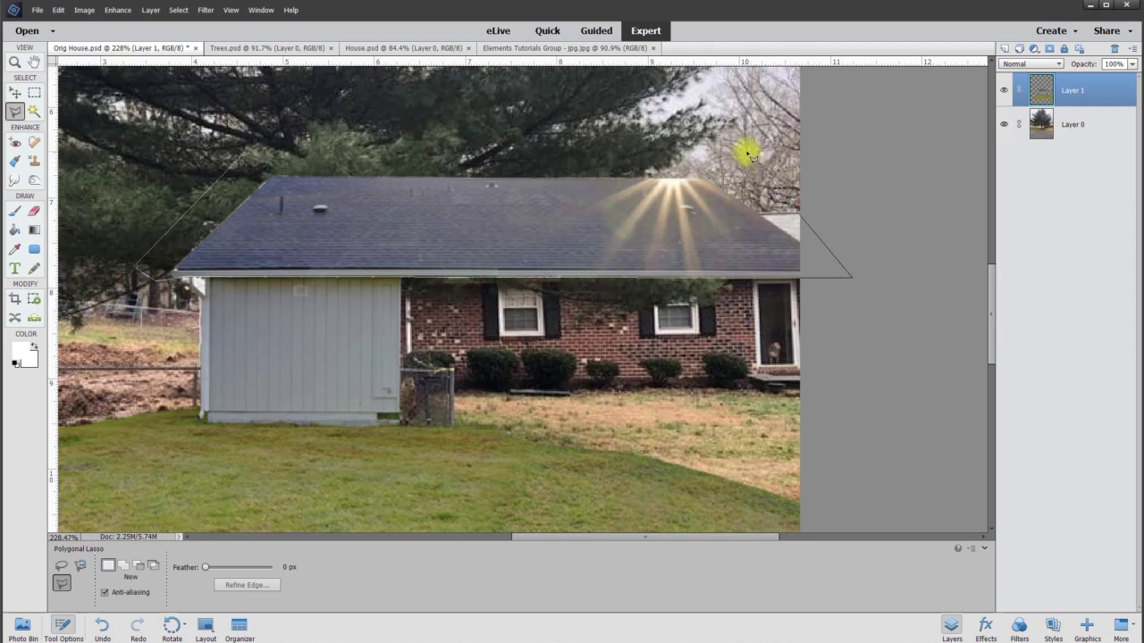
pyautogui.doubleClick(748, 155)
pyautogui.rightClick(497, 238)
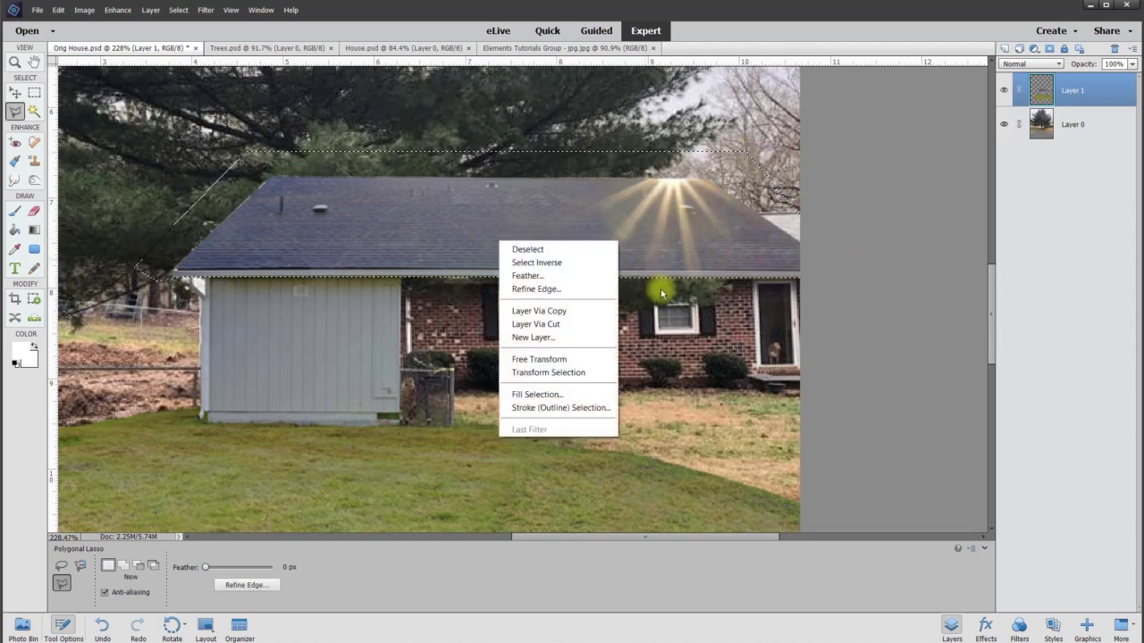
pyautogui.click(582, 325)
# Squash the roof layer down from its top edge to about 68% height and apply.
pyautogui.click(15, 92)
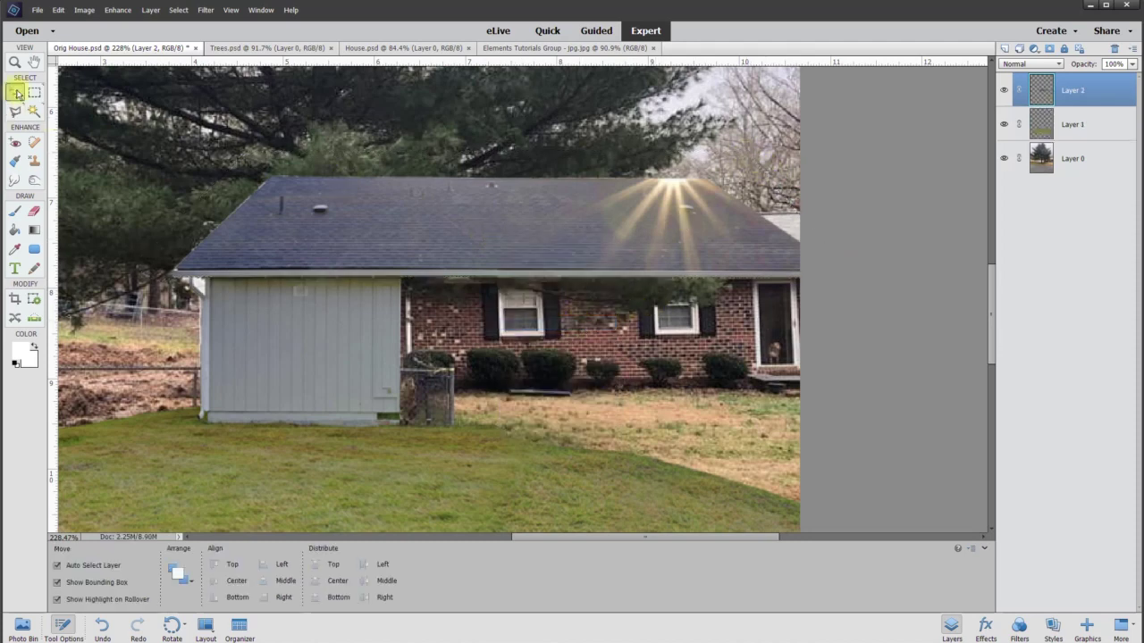
pyautogui.moveTo(511, 176); pyautogui.dragTo(515, 212)
pyautogui.click(809, 286)
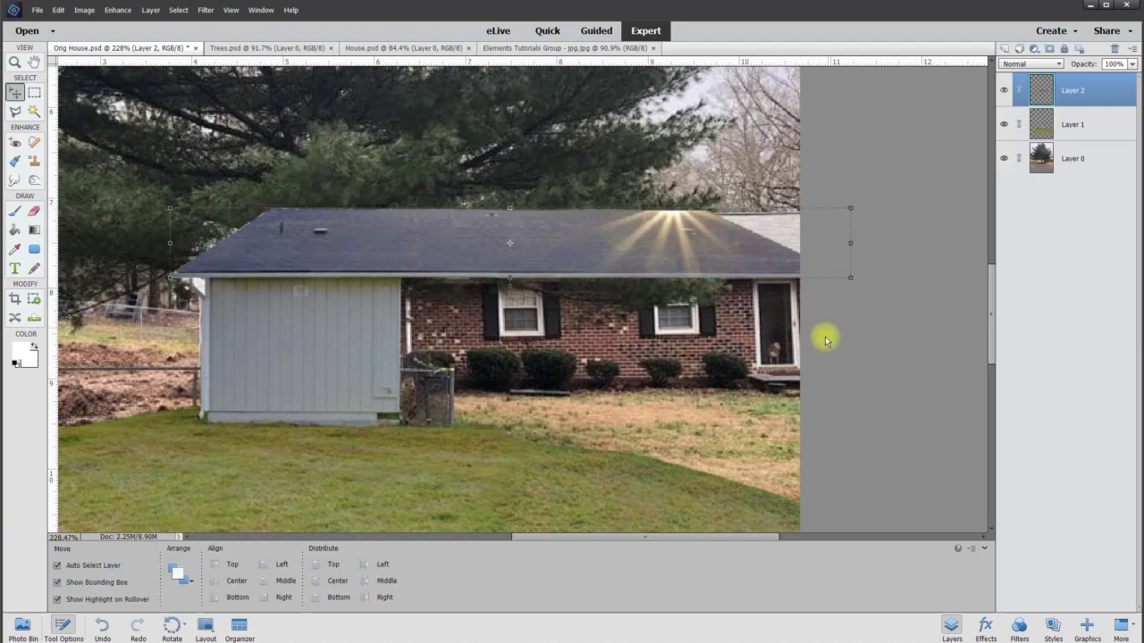
# Select Layer 1 and pull its bottom edge up to about 84% height, then commit.
pyautogui.click(273, 360)
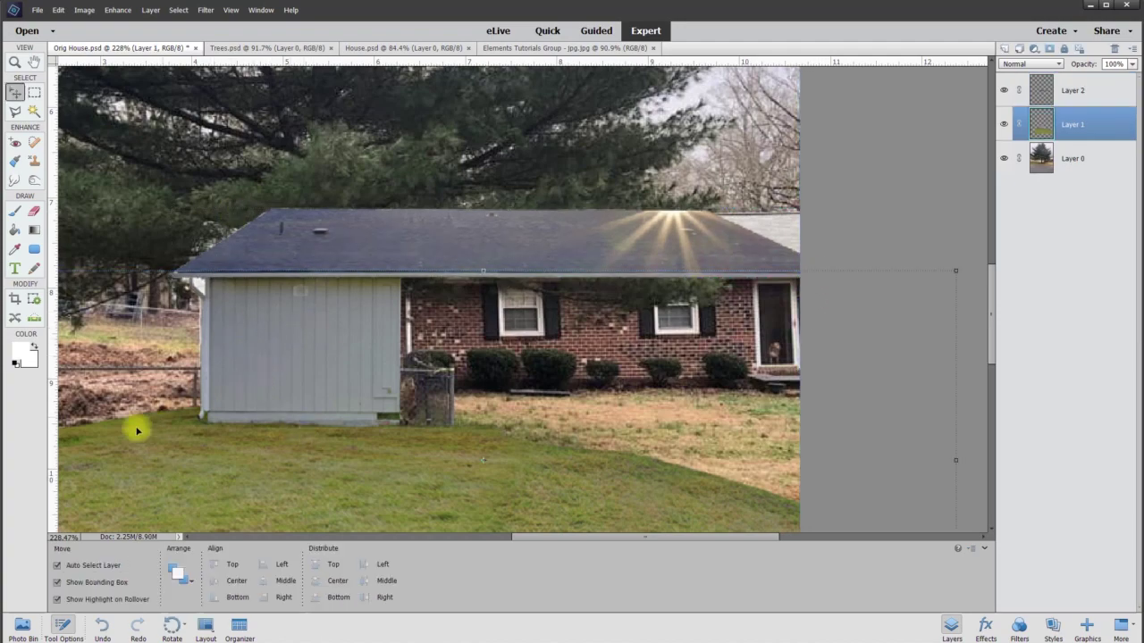
pyautogui.scroll(-8, 236, 398)
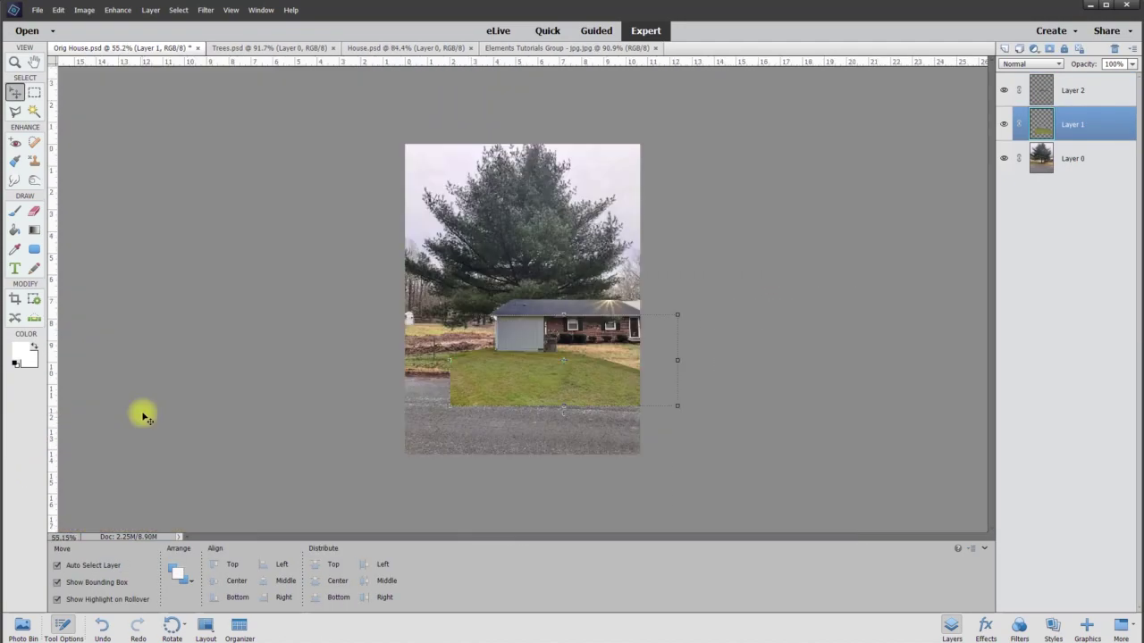
pyautogui.scroll(4, 404, 377)
pyautogui.scroll(3, 656, 395)
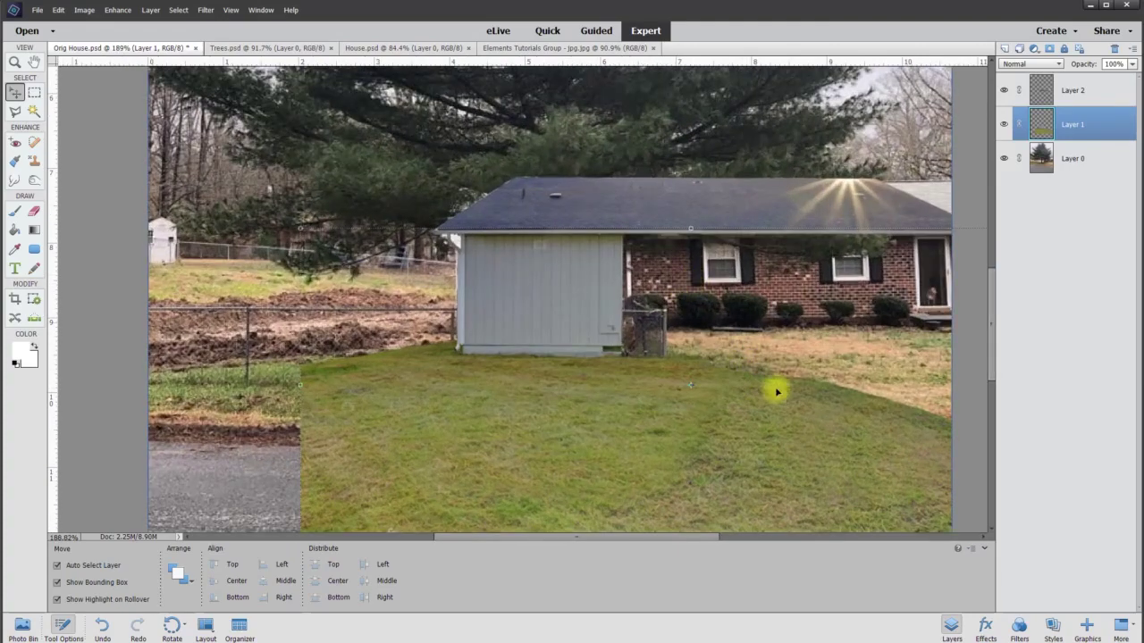
pyautogui.scroll(-1, 807, 454)
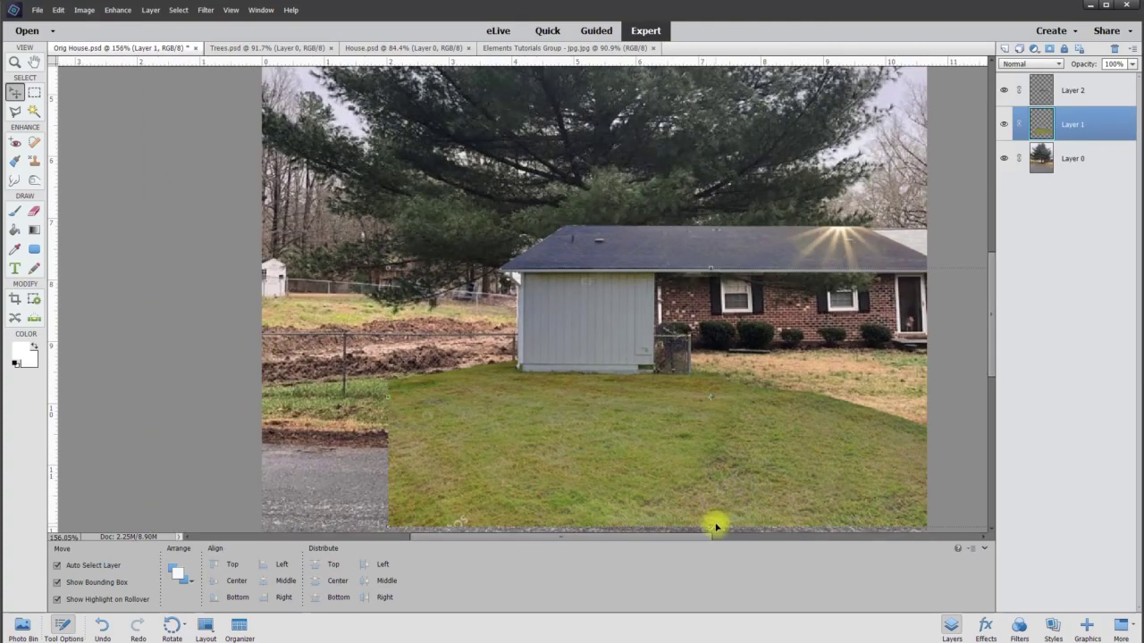
pyautogui.moveTo(714, 528); pyautogui.dragTo(713, 450)
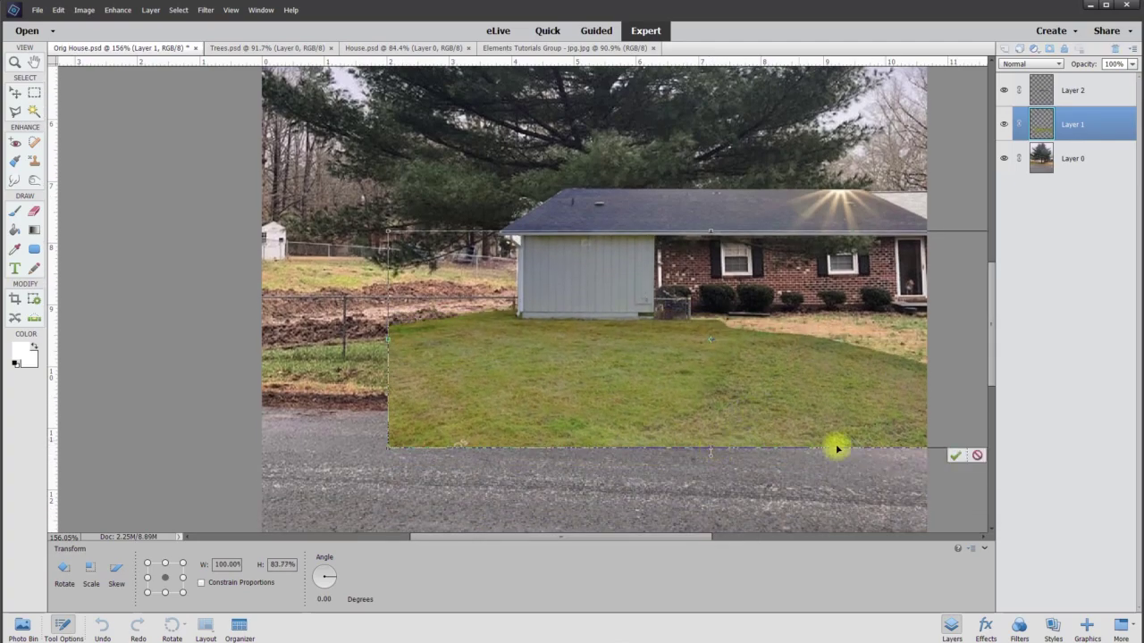
pyautogui.click(953, 457)
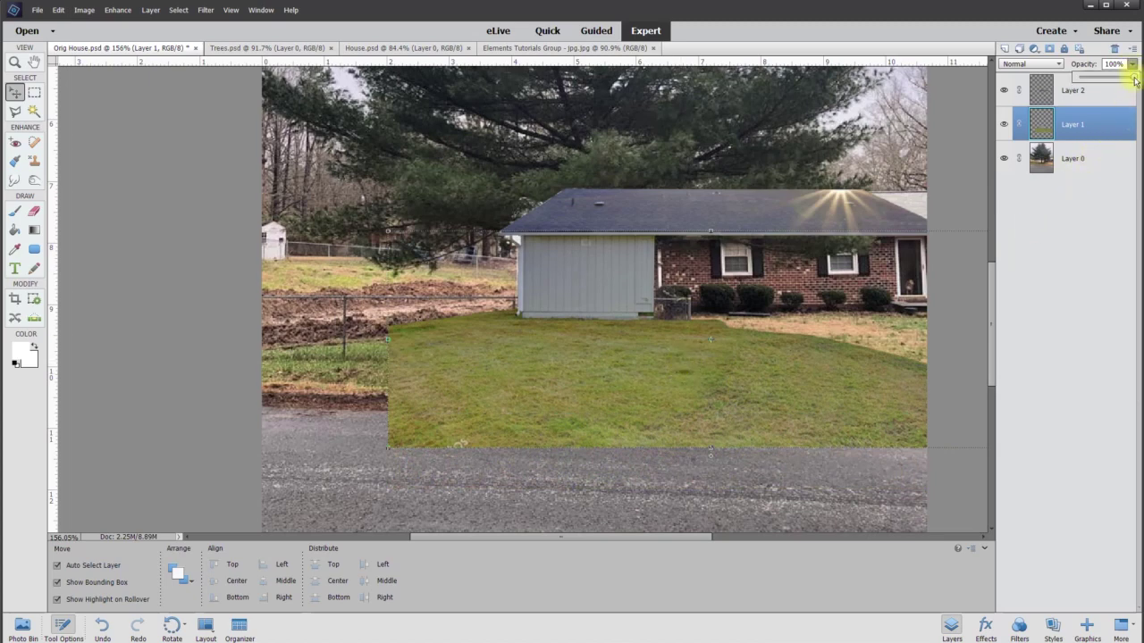
# Set Layer 1 opacity to 60% and restretch its bottom edge to about 98.84% height.
pyautogui.moveTo(1135, 81); pyautogui.dragTo(1114, 83)
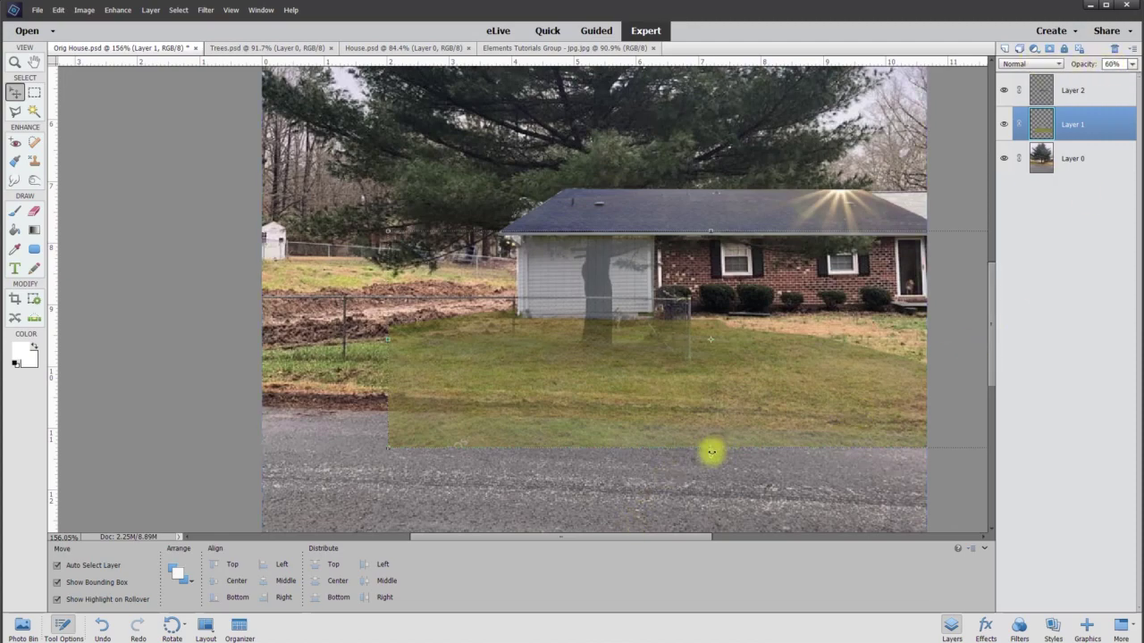
pyautogui.moveTo(711, 452); pyautogui.dragTo(751, 444)
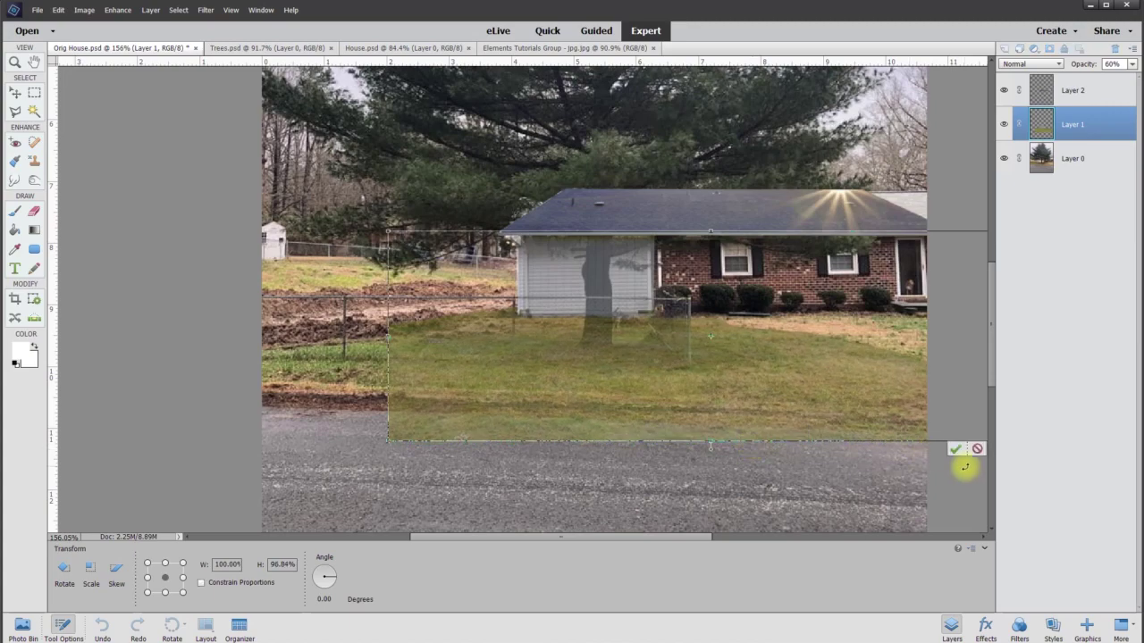
pyautogui.click(956, 448)
pyautogui.scroll(3, 778, 402)
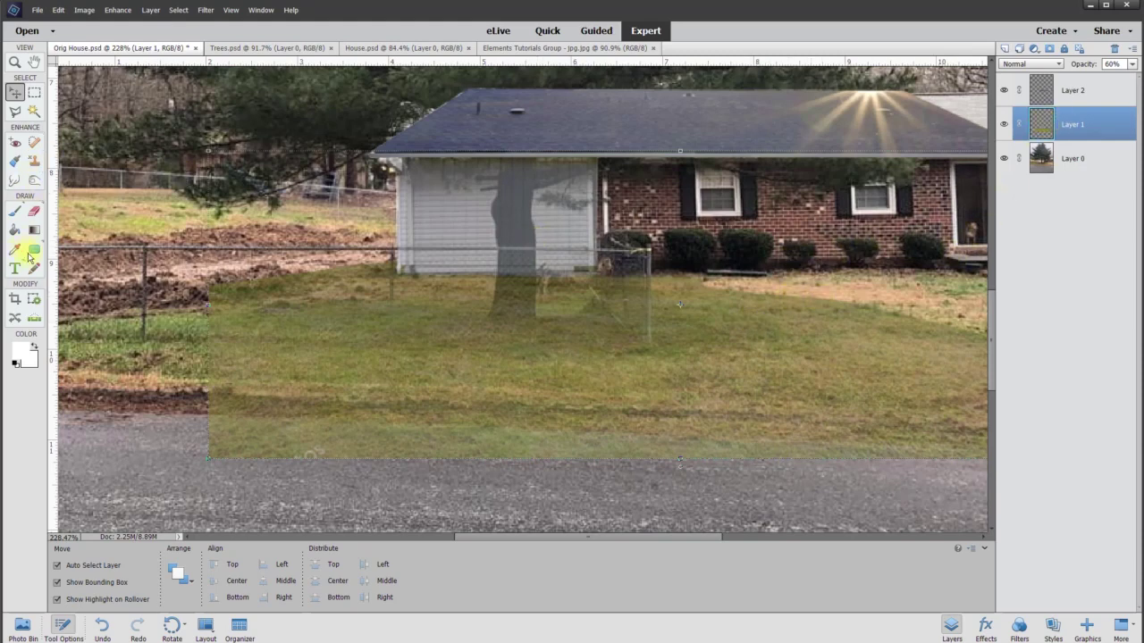
# Erase the grass layer's right side with a 100 px eraser to blend it into the lawn.
pyautogui.click(34, 214)
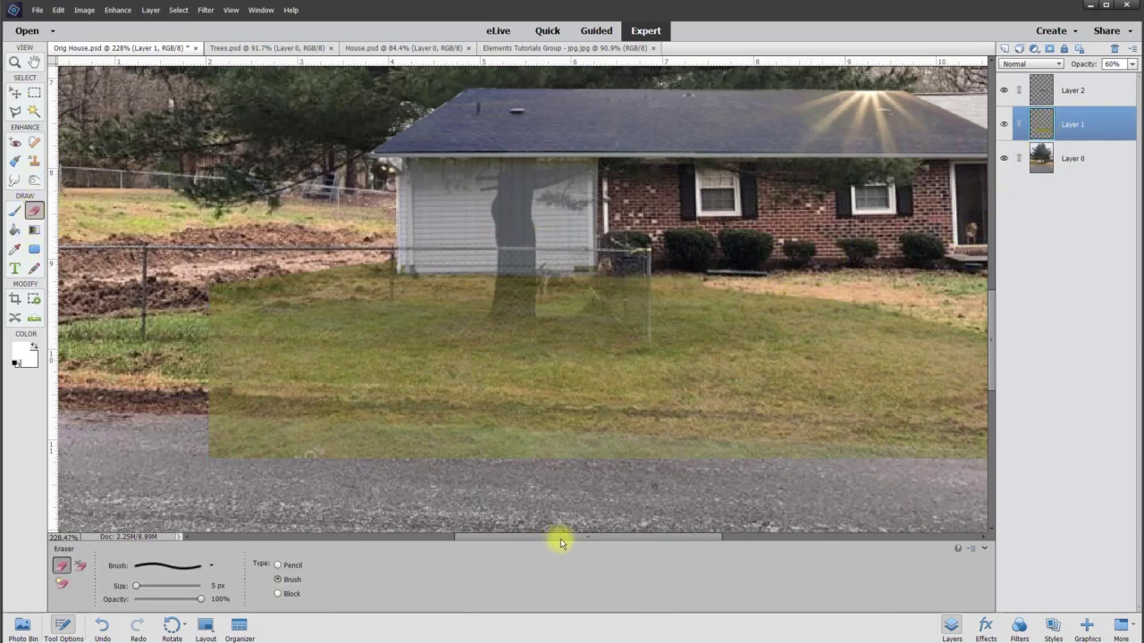
pyautogui.moveTo(561, 540); pyautogui.dragTo(652, 536)
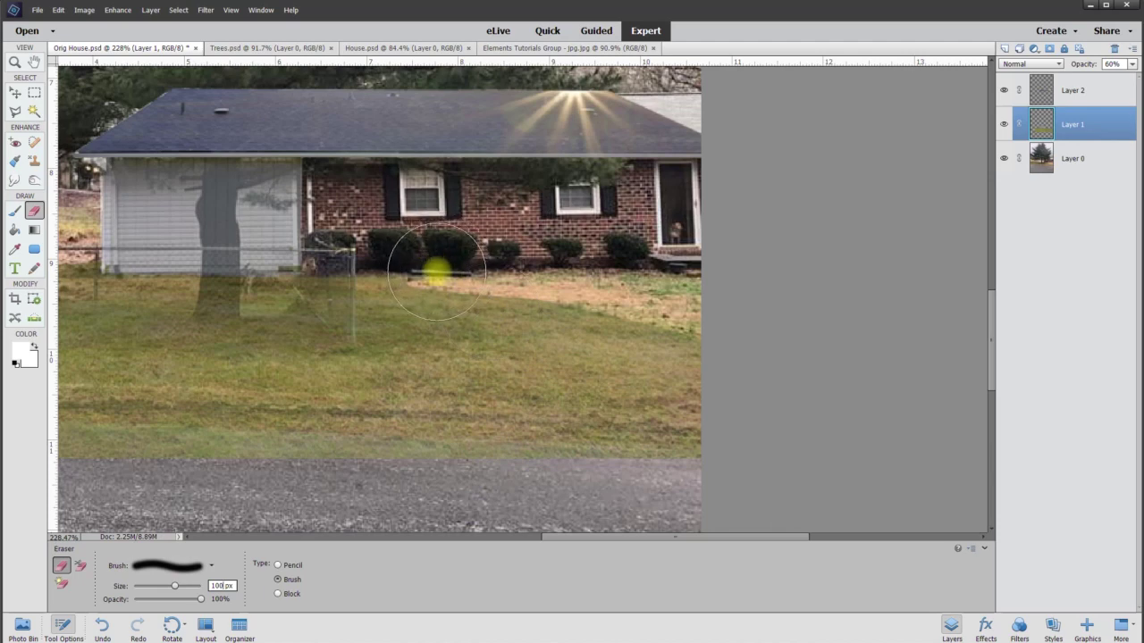
pyautogui.click(436, 262)
pyautogui.moveTo(533, 308)
pyautogui.mouseDown()
pyautogui.moveTo(613, 327)
pyautogui.moveTo(688, 365)
pyautogui.moveTo(759, 465)
pyautogui.moveTo(886, 472)
pyautogui.mouseUp()
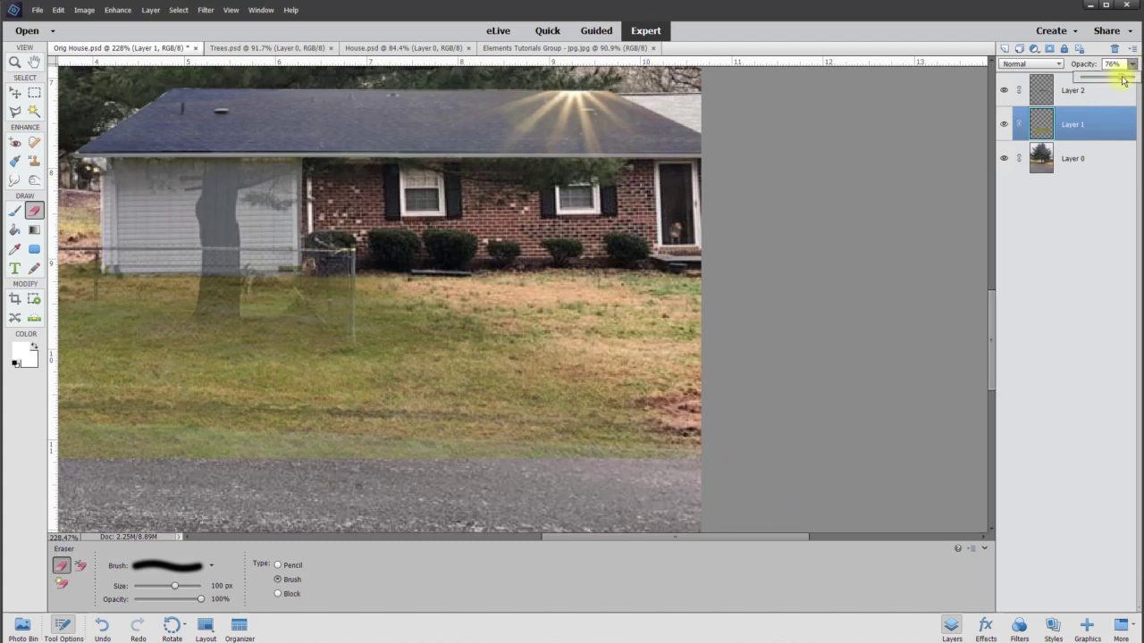
# Set the house-and-lawn layer's opacity back to 100%.
pyautogui.moveTo(1124, 79); pyautogui.dragTo(1138, 79)
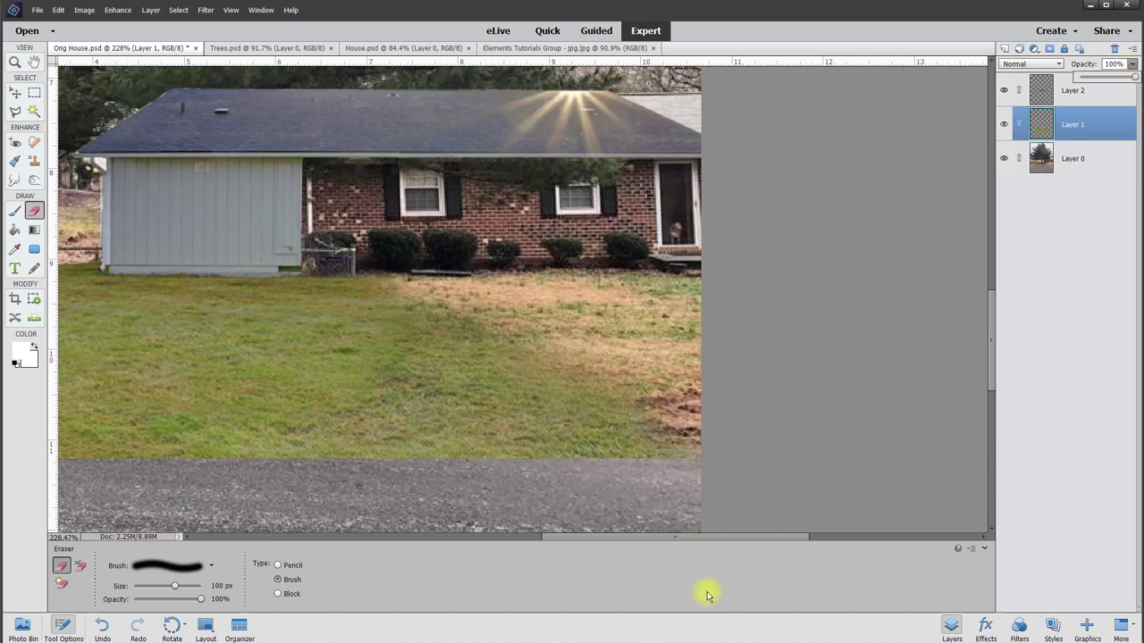
pyautogui.moveTo(766, 538); pyautogui.dragTo(691, 549)
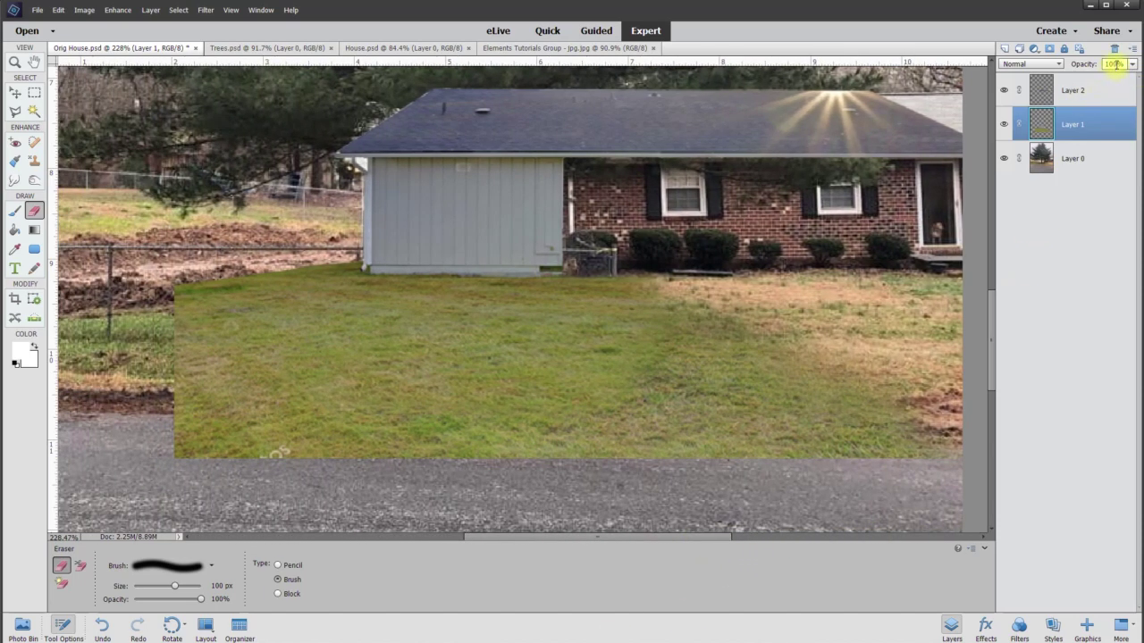
pyautogui.write('95')
pyautogui.press('BackSpace')
pyautogui.press('BackSpace')
pyautogui.write('100')
pyautogui.click(14, 93)
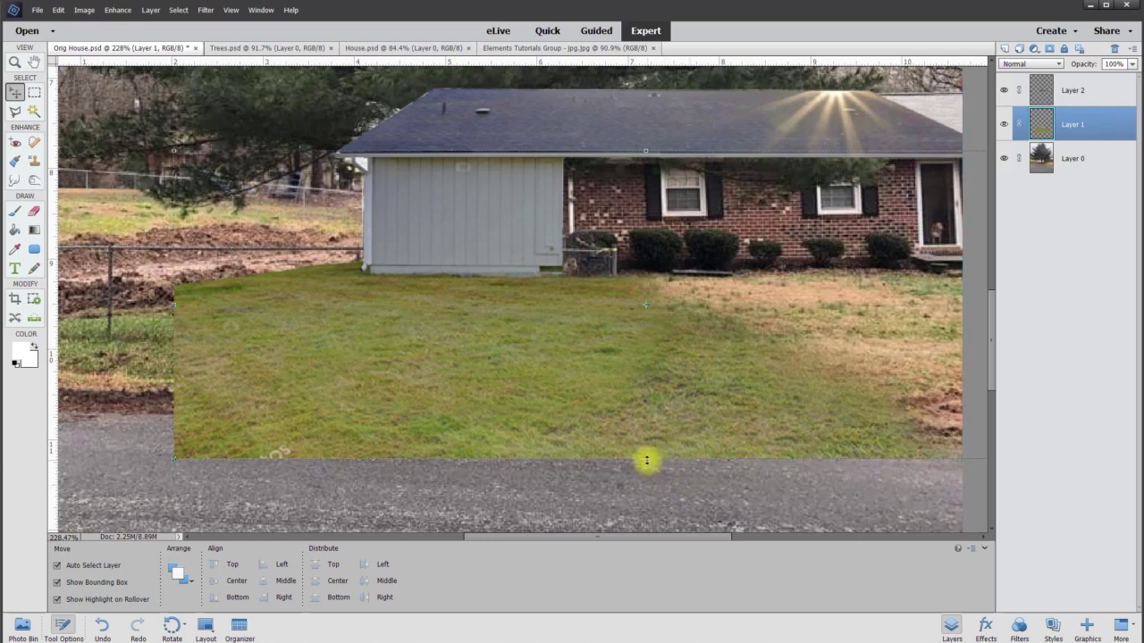
# Nudge Layer 1's bottom edge up in two small moves to about 95.51% height and apply.
pyautogui.moveTo(646, 461); pyautogui.dragTo(646, 448)
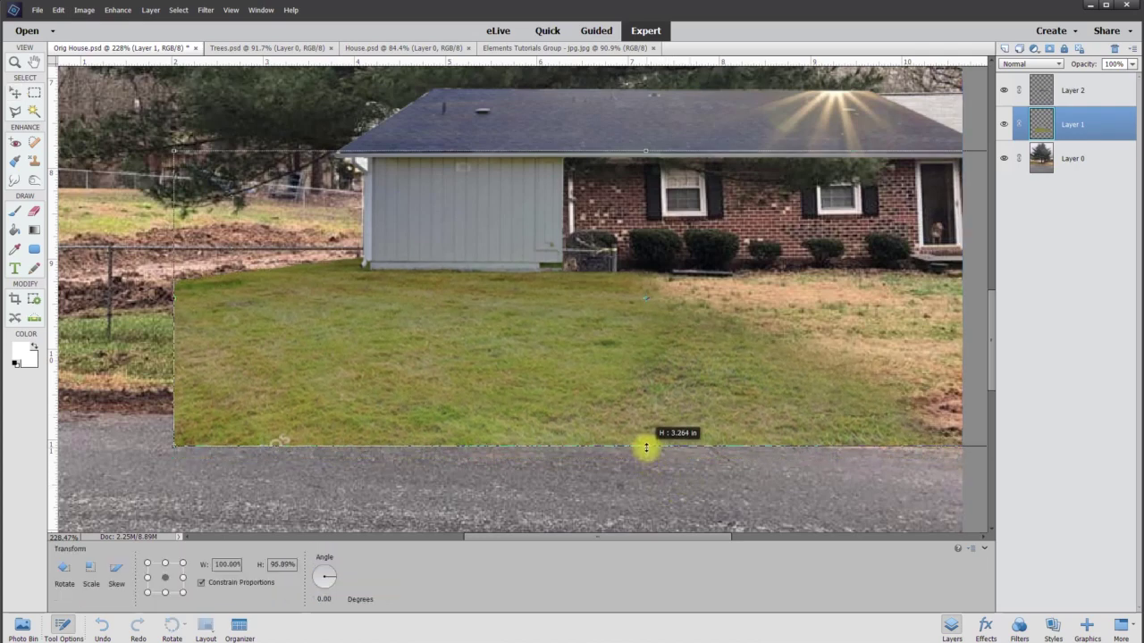
pyautogui.moveTo(646, 448); pyautogui.dragTo(646, 445)
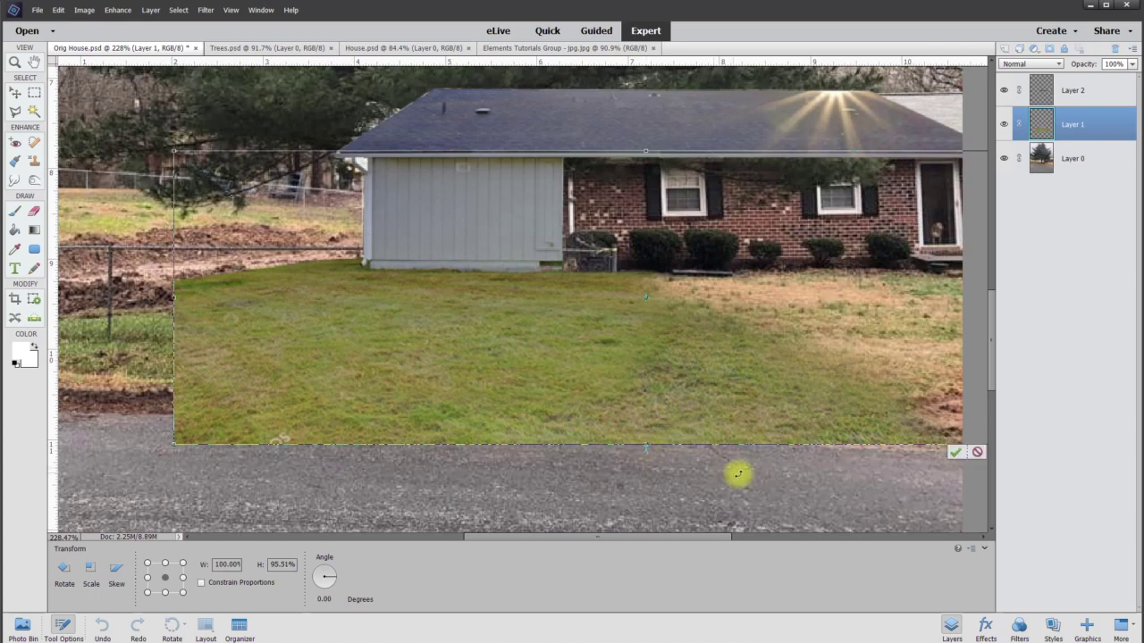
pyautogui.click(954, 454)
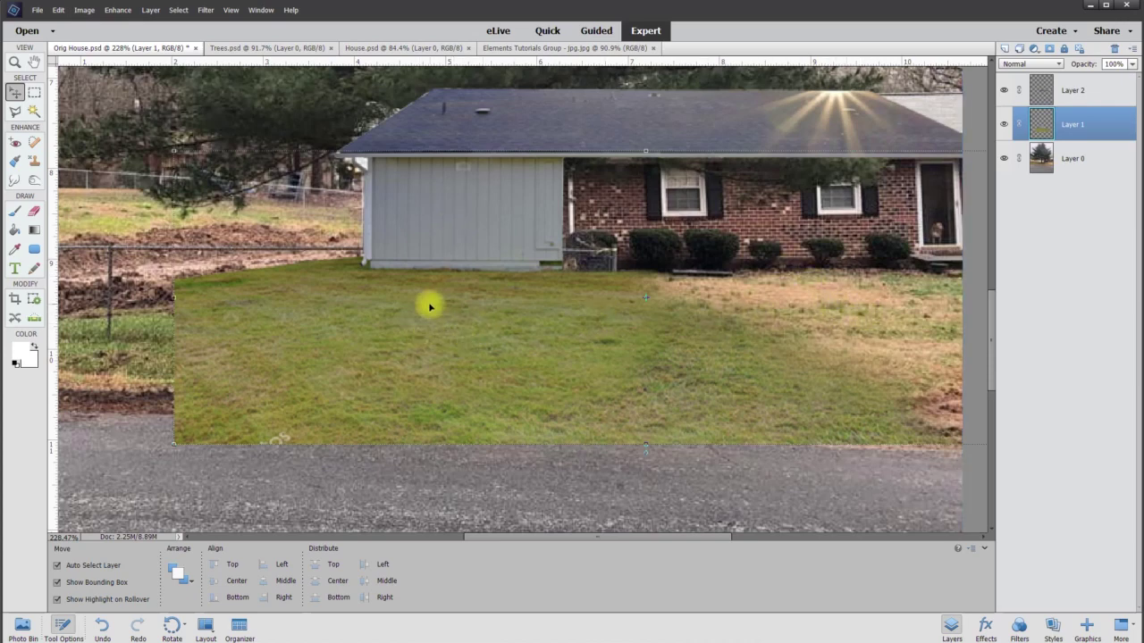
# Apply Hue/Saturation to the grass layer with saturation about -29 and lightness +5.
pyautogui.click(117, 10)
pyautogui.moveTo(156, 149)
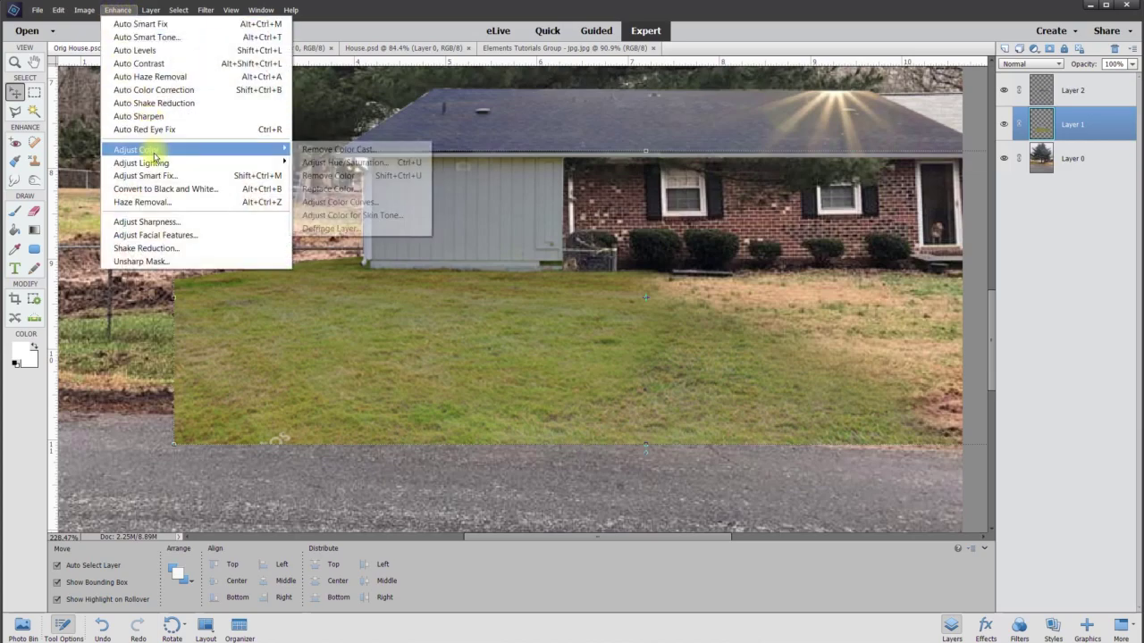
pyautogui.click(366, 159)
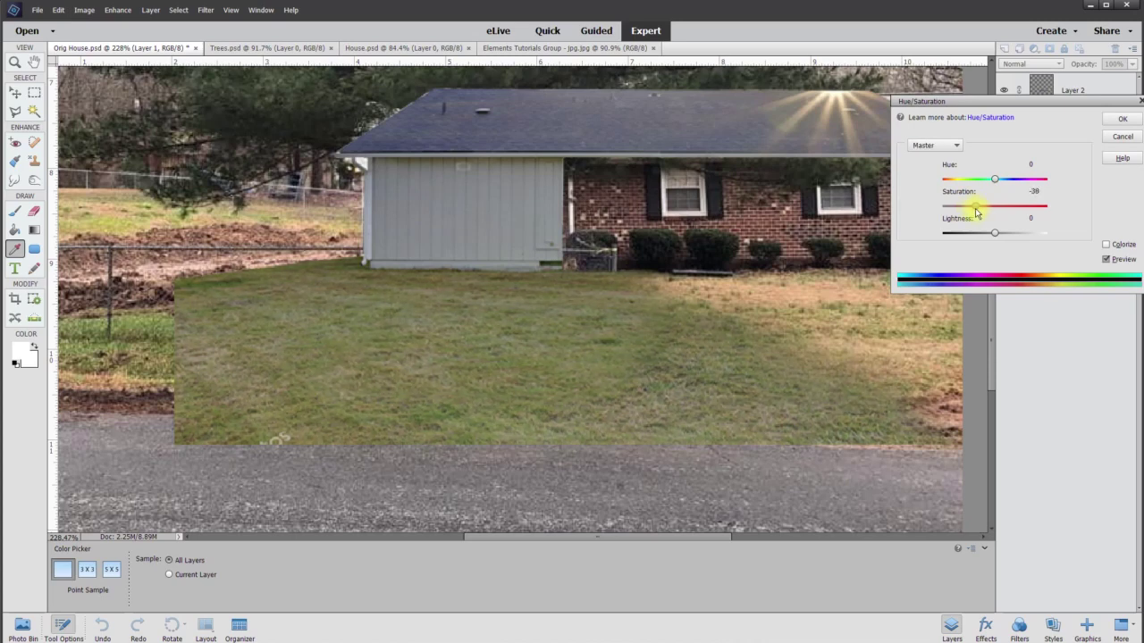
pyautogui.moveTo(995, 233); pyautogui.dragTo(999, 234)
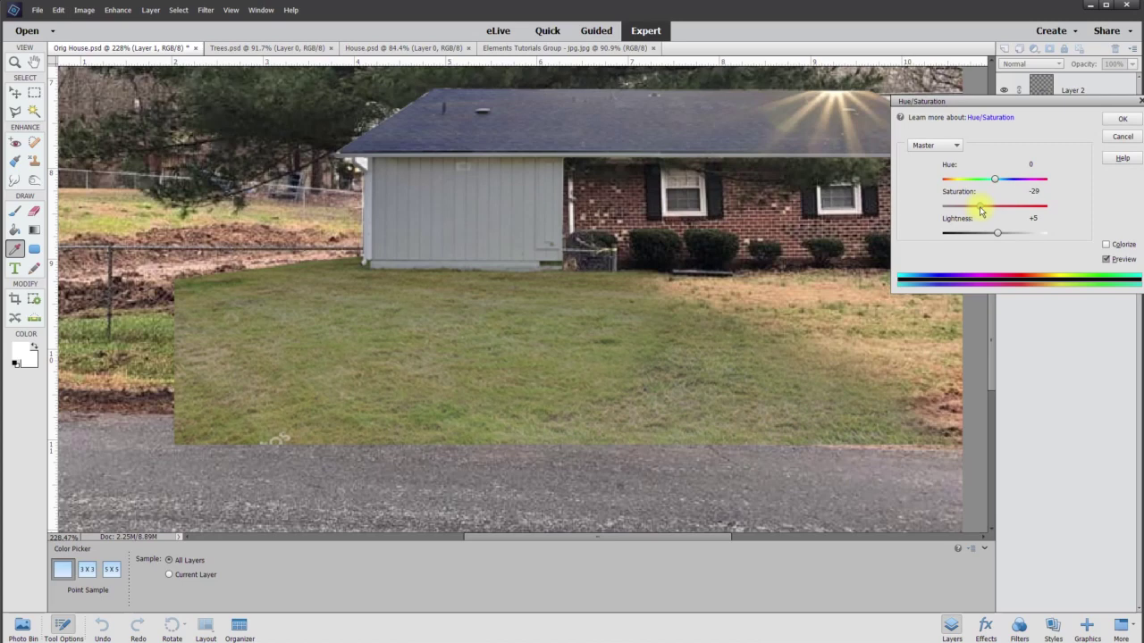
pyautogui.click(1120, 119)
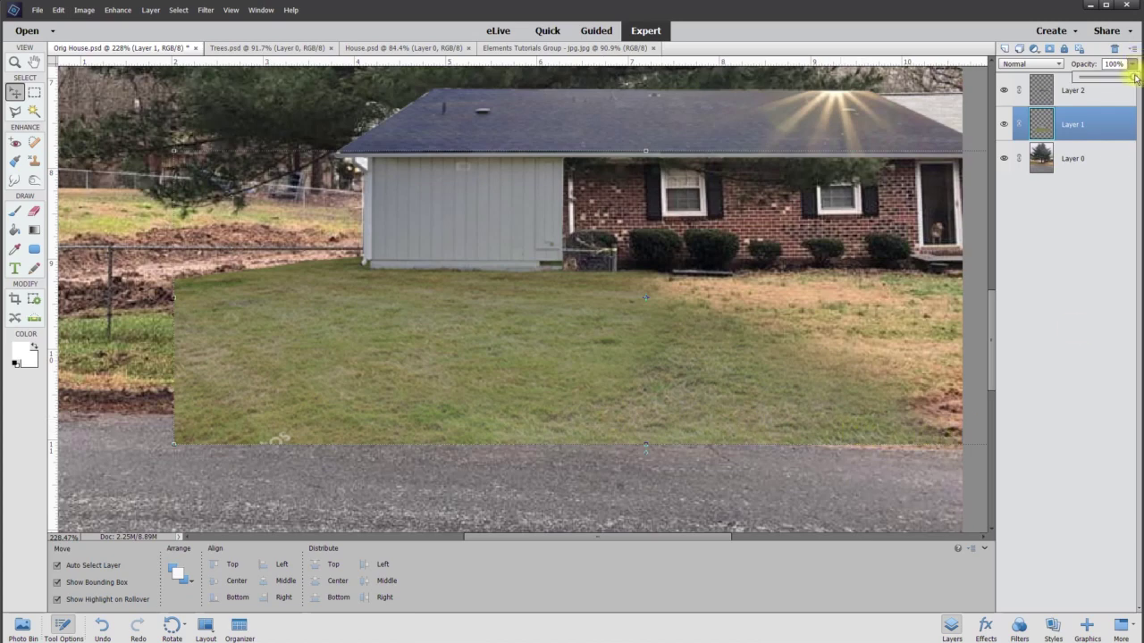
# Set Layer 1 to 65% opacity and erase a strip along its bottom edge with a 25 px eraser.
pyautogui.moveTo(1118, 82); pyautogui.dragTo(1113, 81)
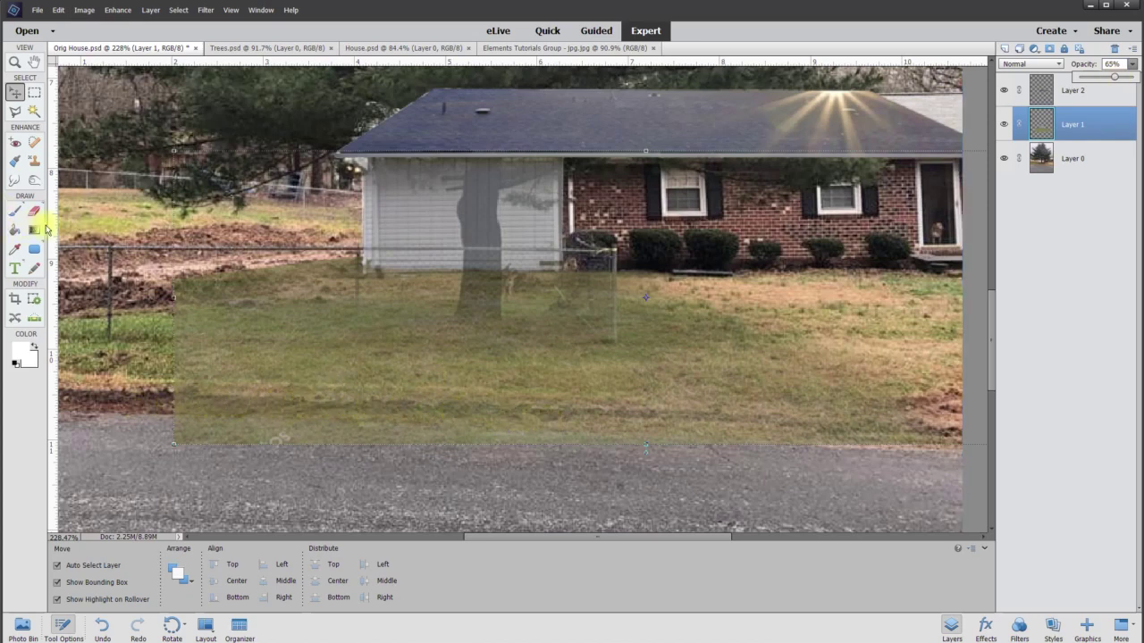
pyautogui.click(34, 214)
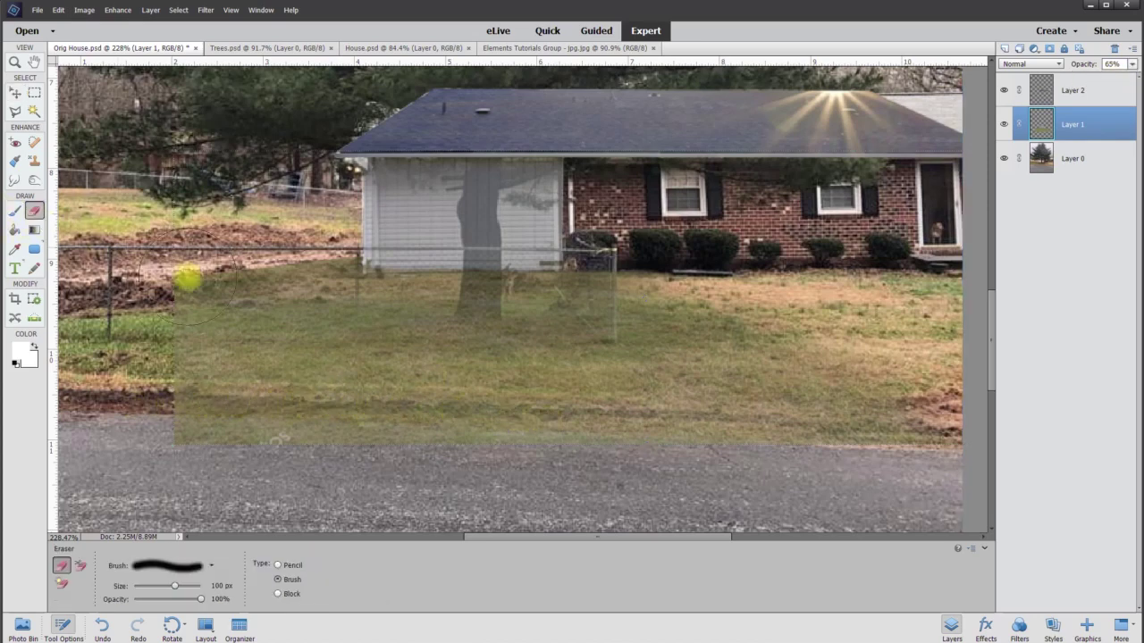
pyautogui.click(220, 586)
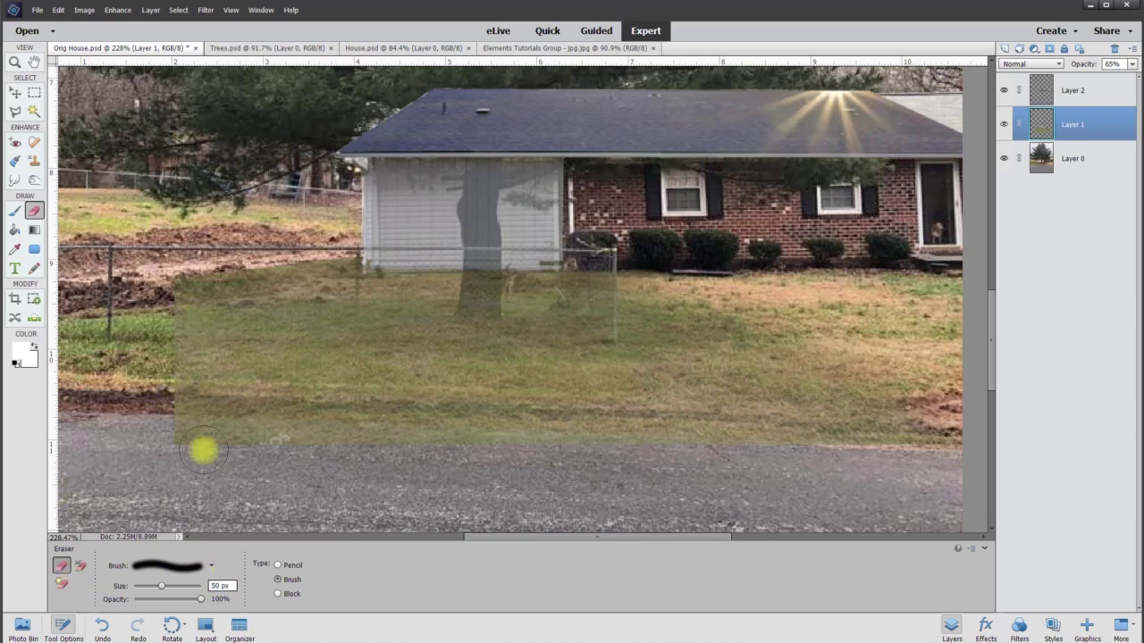
pyautogui.press('BackSpace')
pyautogui.press('BackSpace')
pyautogui.write('1')
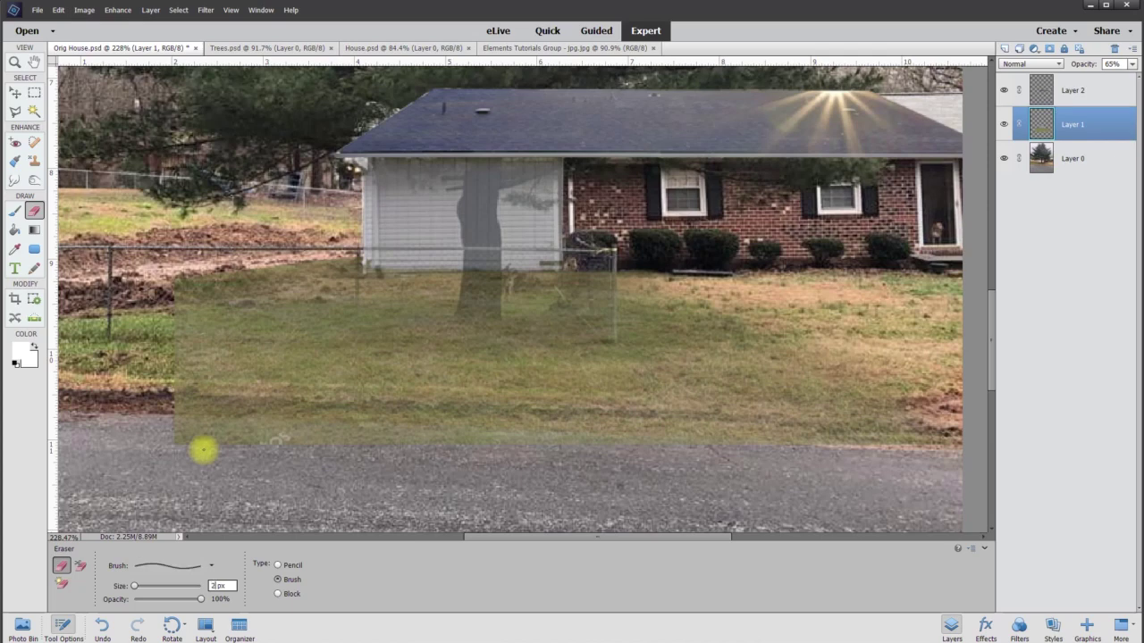
pyautogui.write('5')
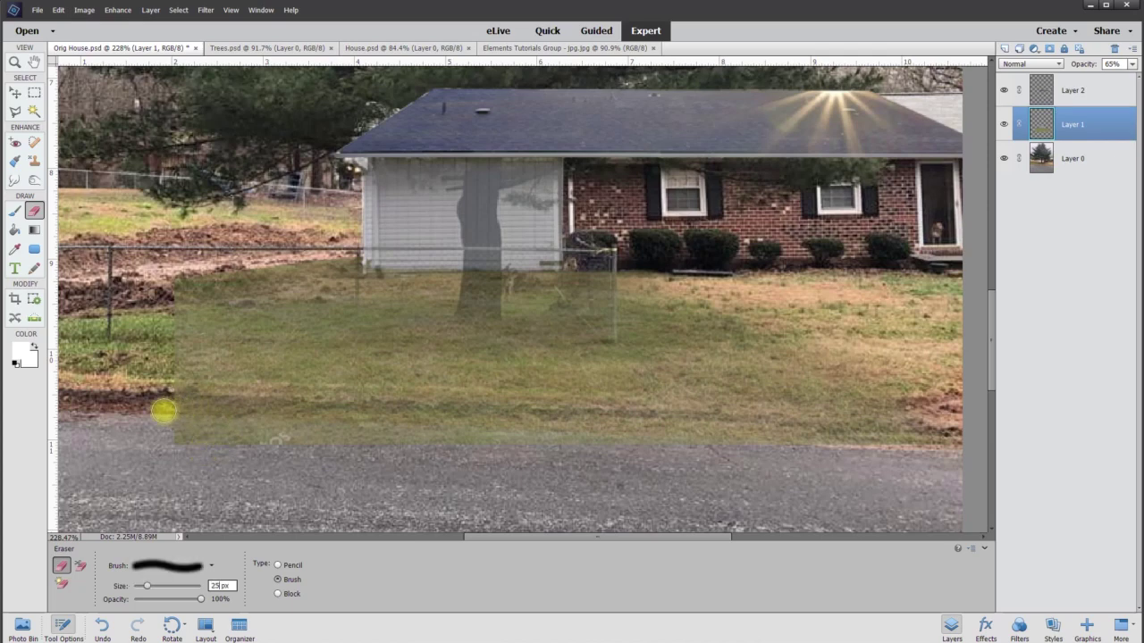
pyautogui.moveTo(187, 415)
pyautogui.mouseDown()
pyautogui.moveTo(264, 420)
pyautogui.moveTo(160, 419)
pyautogui.moveTo(366, 414)
pyautogui.moveTo(902, 438)
pyautogui.moveTo(942, 411)
pyautogui.moveTo(843, 437)
pyautogui.mouseUp()
# Restore the grass layer to 100% opacity and lasso the stray grass strip over the road.
pyautogui.click(14, 110)
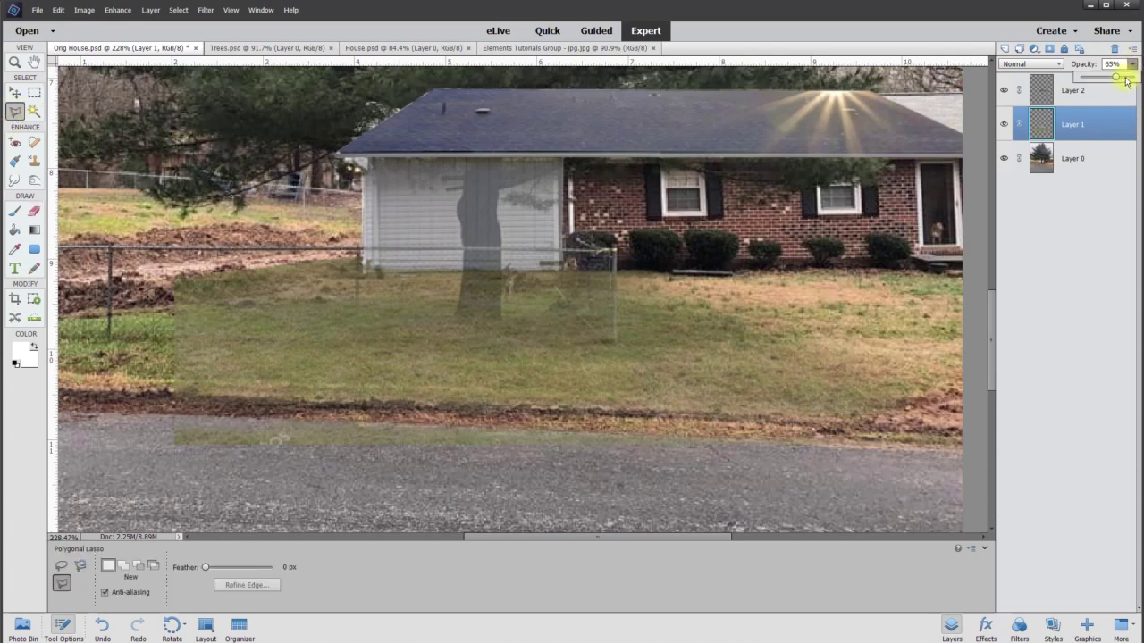
pyautogui.moveTo(1117, 79); pyautogui.dragTo(1136, 78)
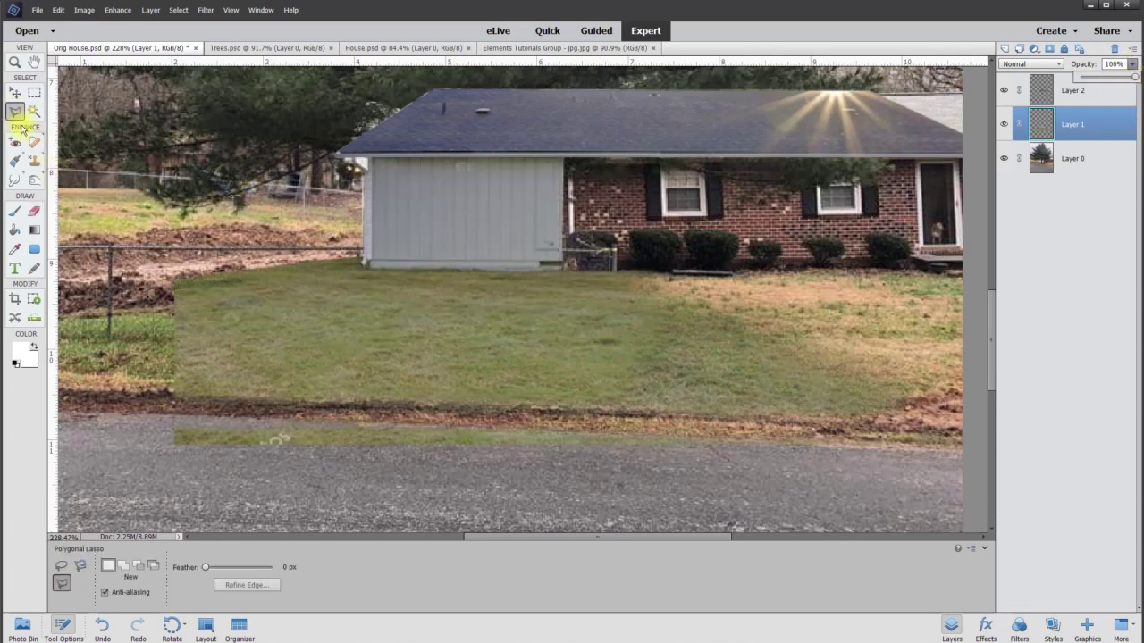
pyautogui.click(143, 416)
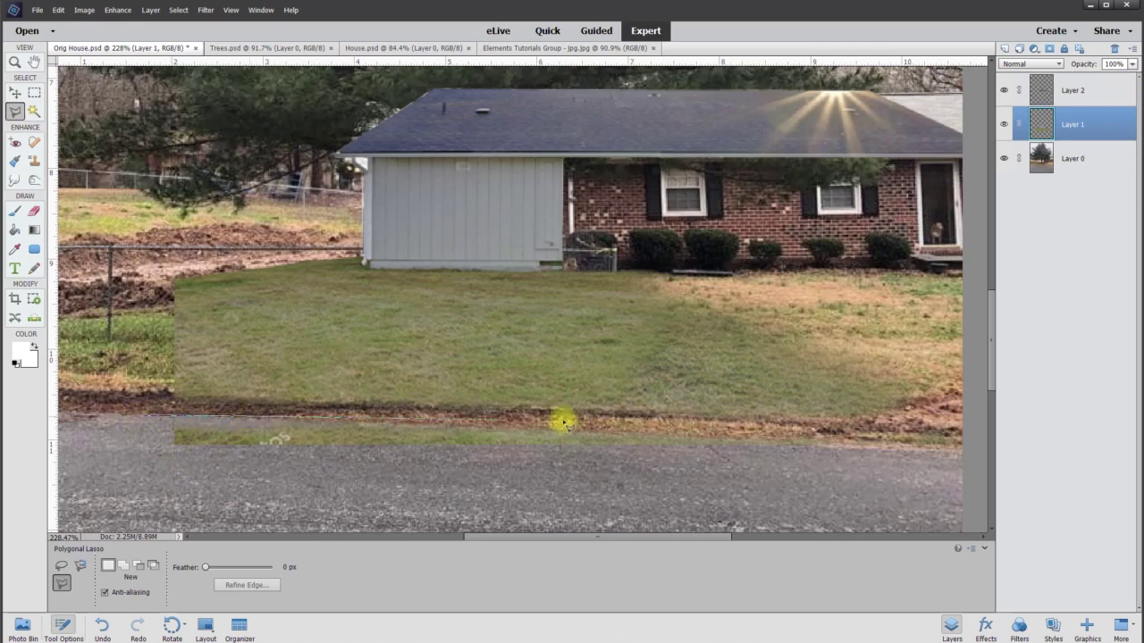
pyautogui.click(845, 432)
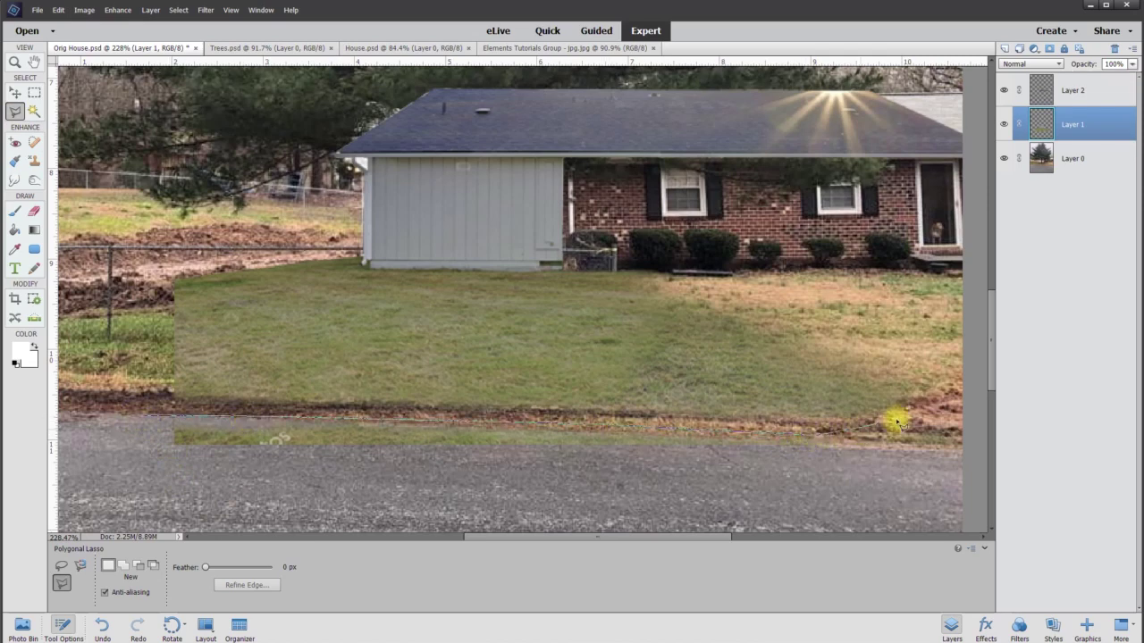
pyautogui.click(954, 404)
pyautogui.click(972, 439)
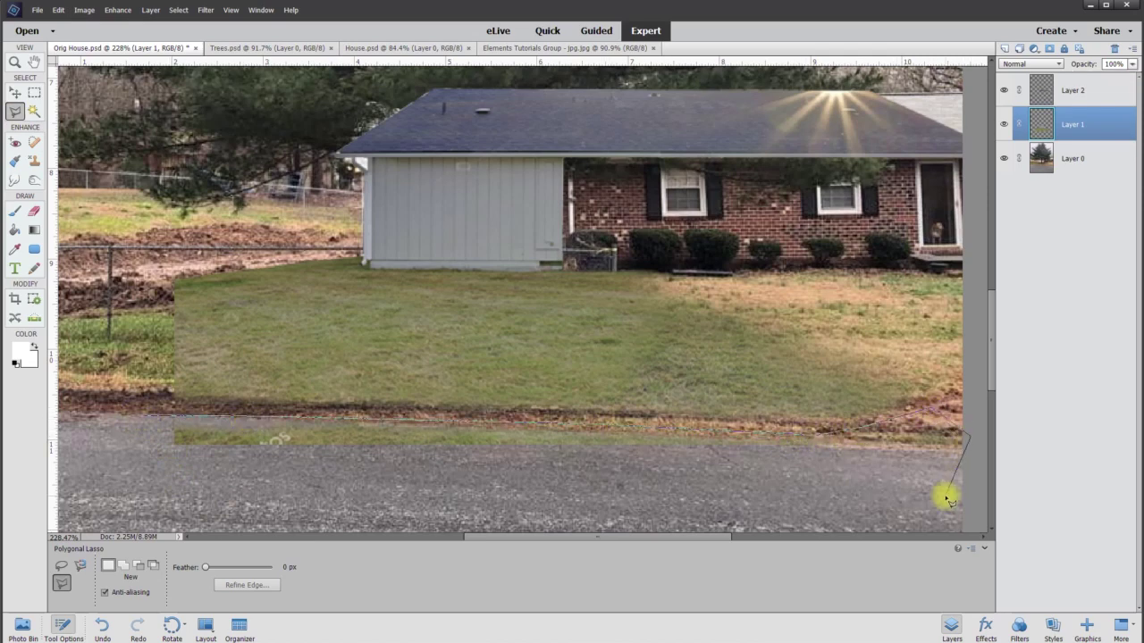
pyautogui.click(945, 497)
pyautogui.click(331, 512)
pyautogui.doubleClick(127, 475)
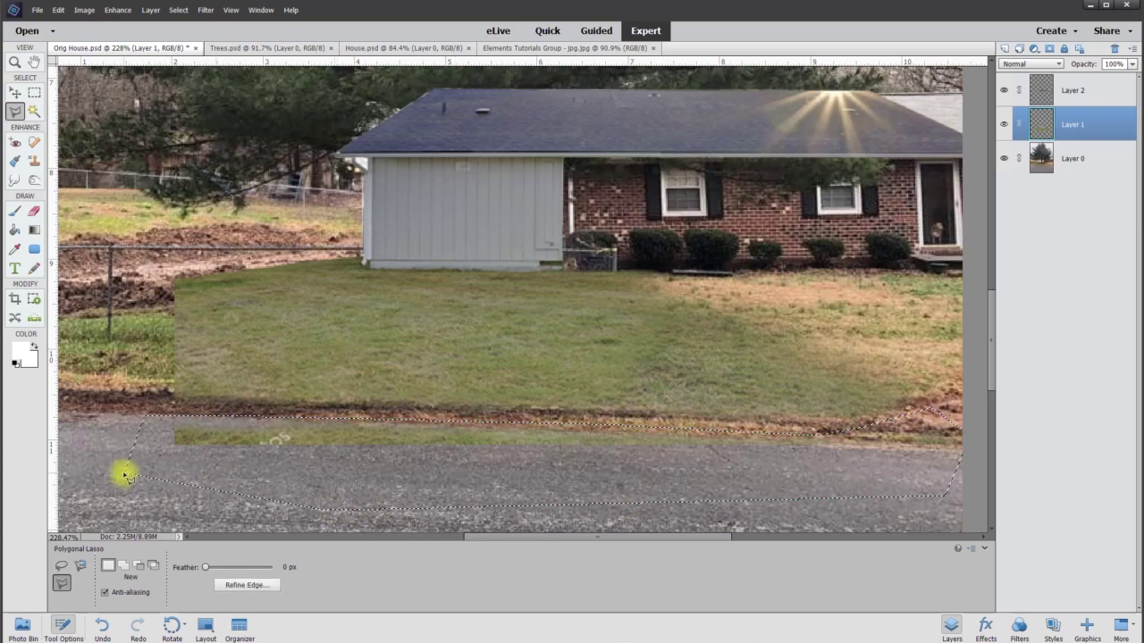
# Delete the selected grass strip and deselect.
pyautogui.press('Delete')
pyautogui.hotkey('ctrl', 'd')
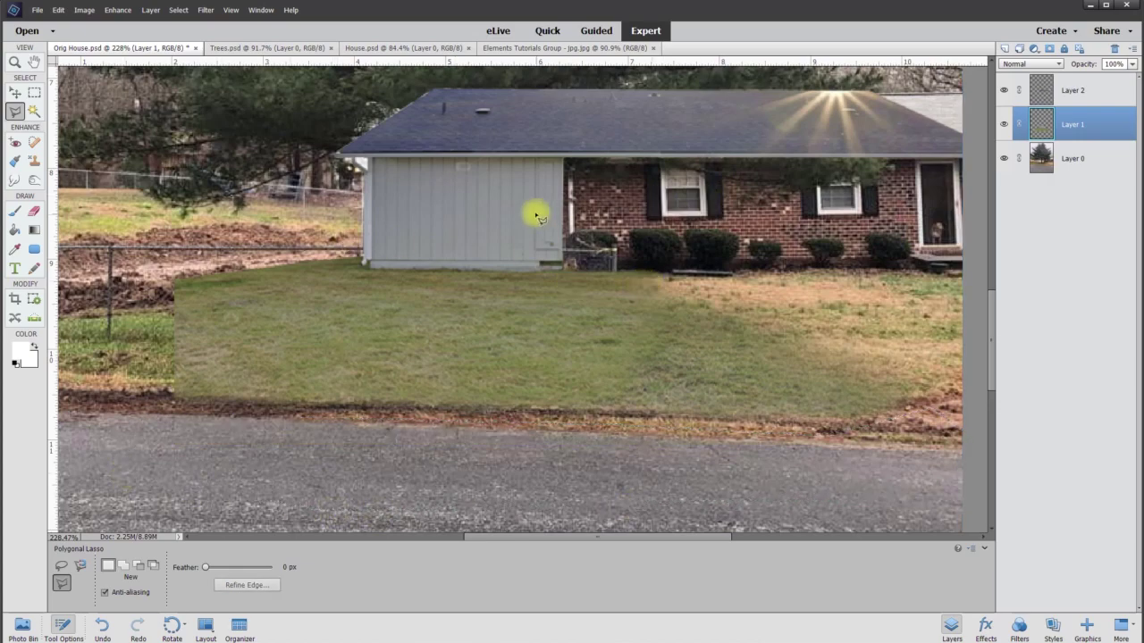
pyautogui.scroll(-5, 536, 219)
pyautogui.scroll(4, 373, 235)
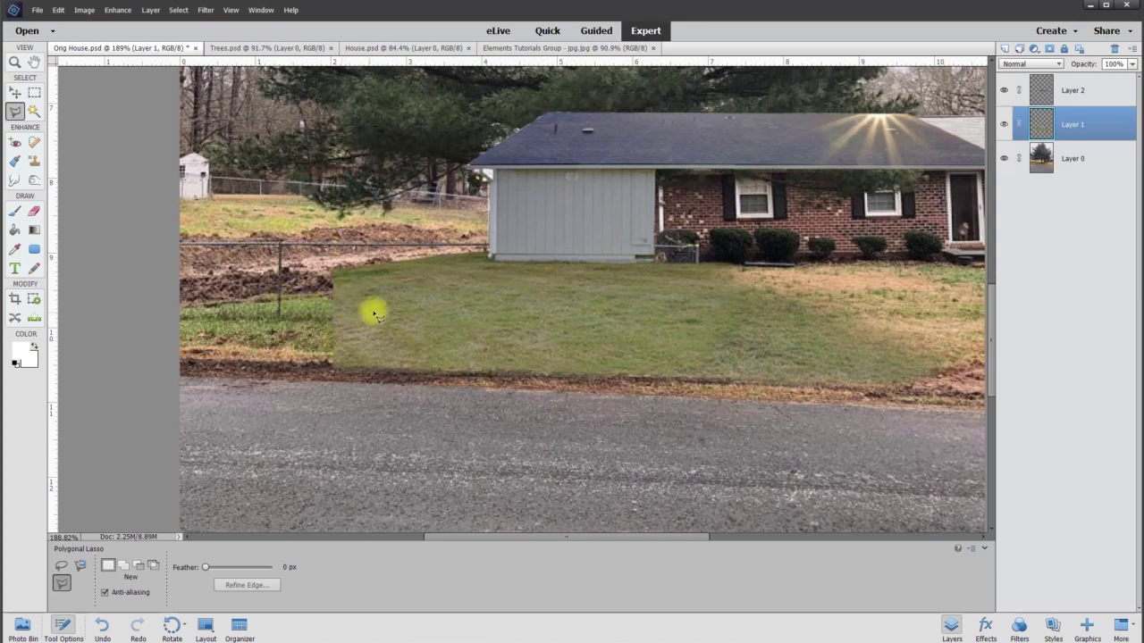
# Make Layer 1 semi-transparent and erase the lawn overlay along the fence with a 20 px eraser.
pyautogui.scroll(3, 380, 311)
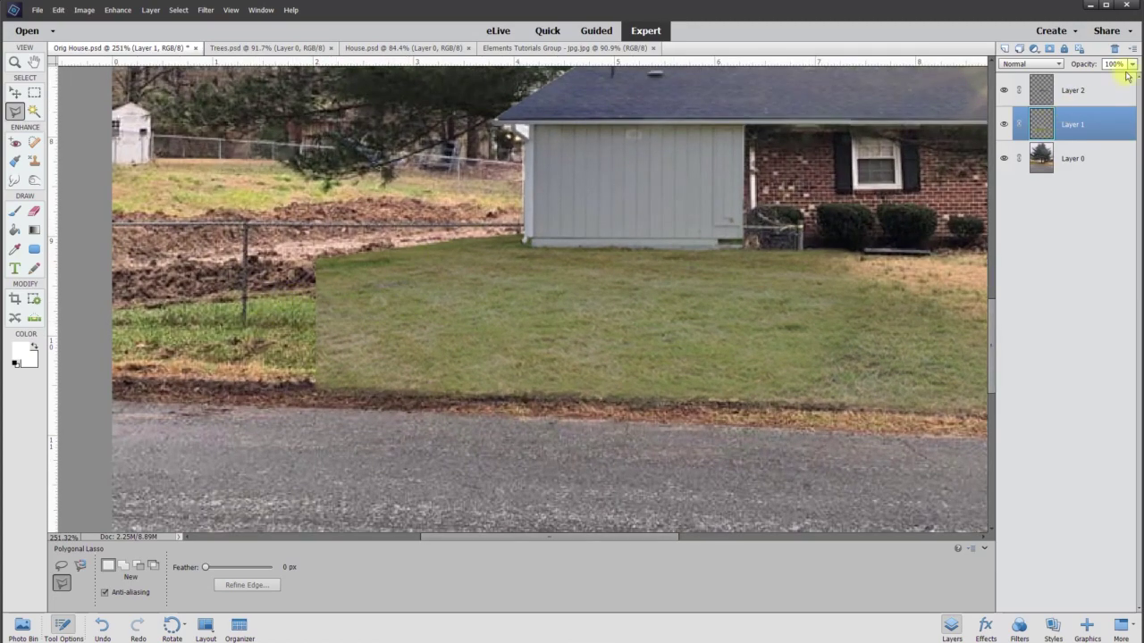
pyautogui.moveTo(1126, 83); pyautogui.dragTo(1112, 84)
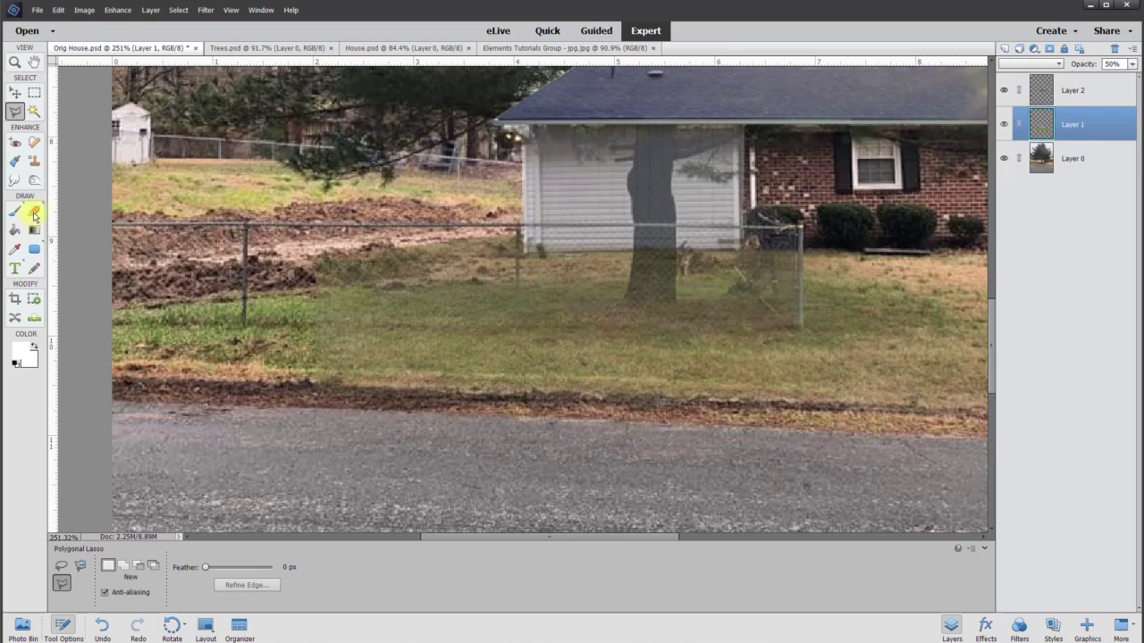
pyautogui.click(34, 212)
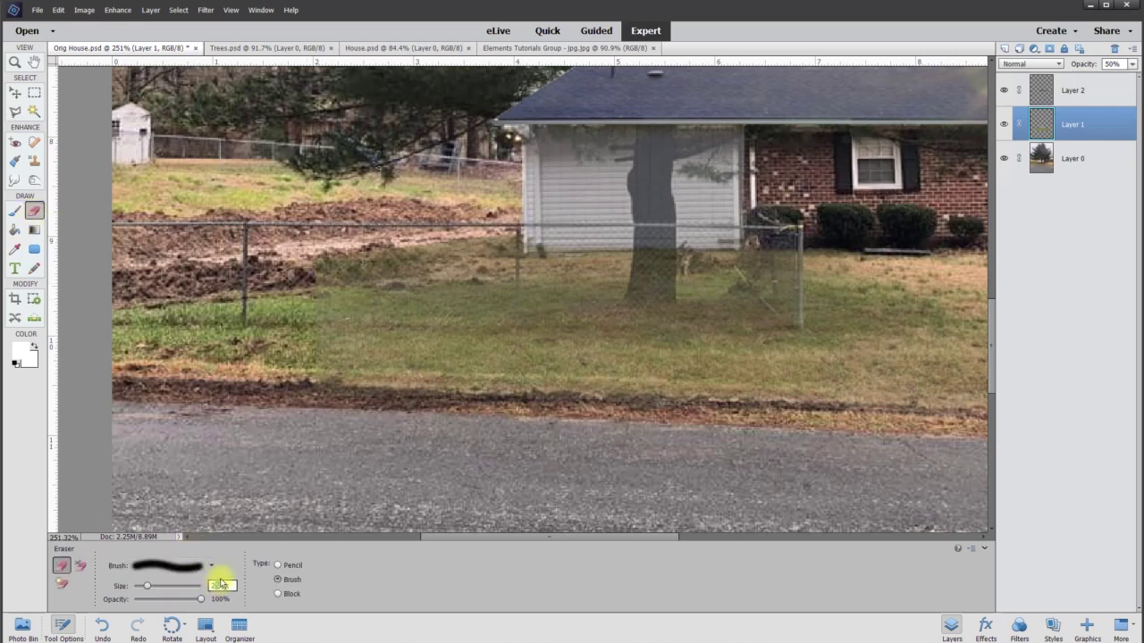
pyautogui.write('20')
pyautogui.press('Return')
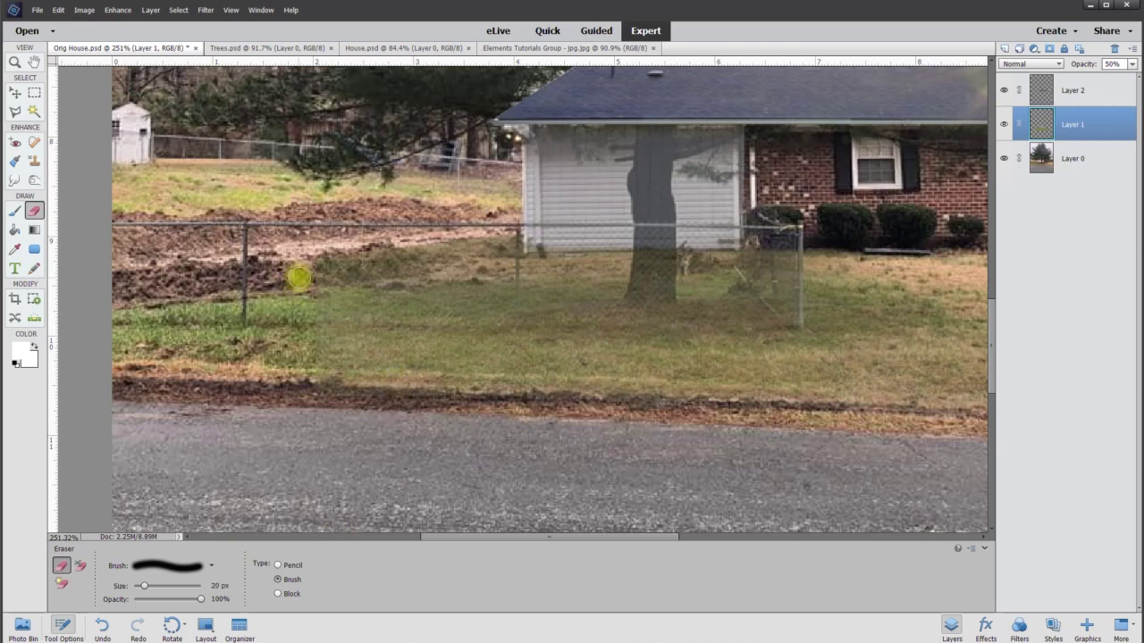
pyautogui.moveTo(298, 278); pyautogui.dragTo(497, 251)
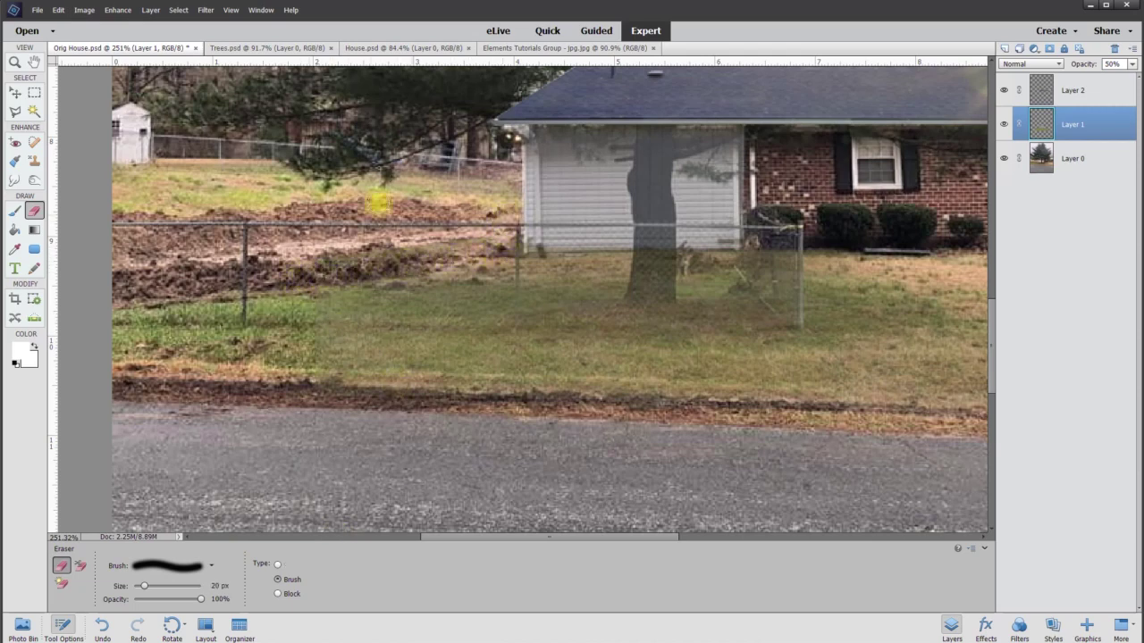
# Outline the dirt area by the fence with the Polygonal Lasso, then discard the selection.
pyautogui.click(15, 111)
pyautogui.click(250, 190)
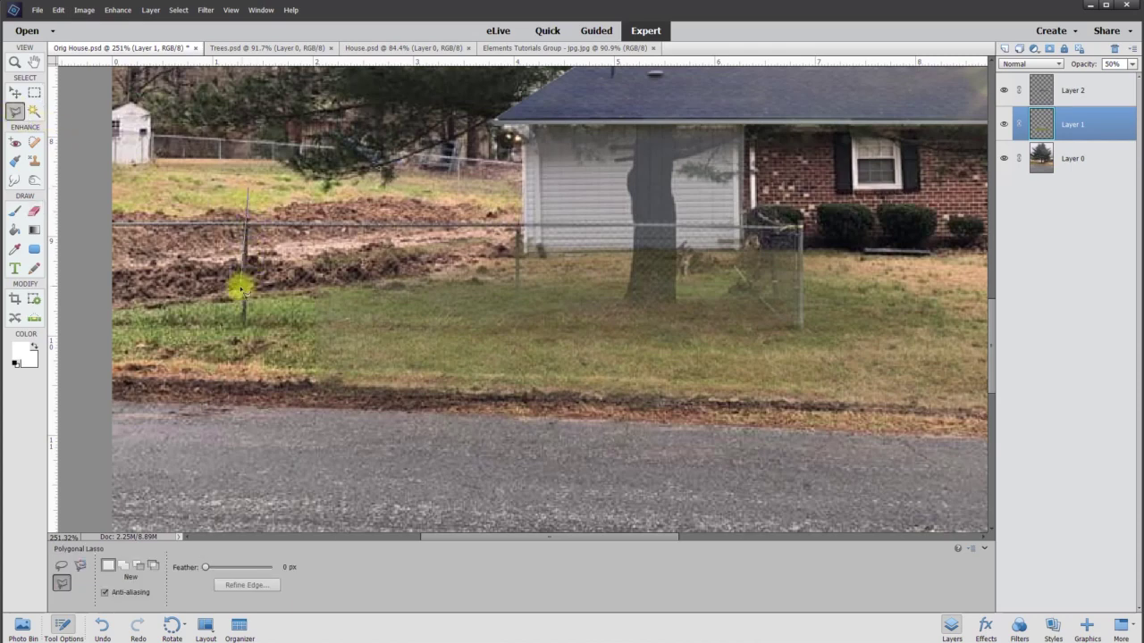
pyautogui.click(253, 285)
pyautogui.click(498, 261)
pyautogui.click(511, 214)
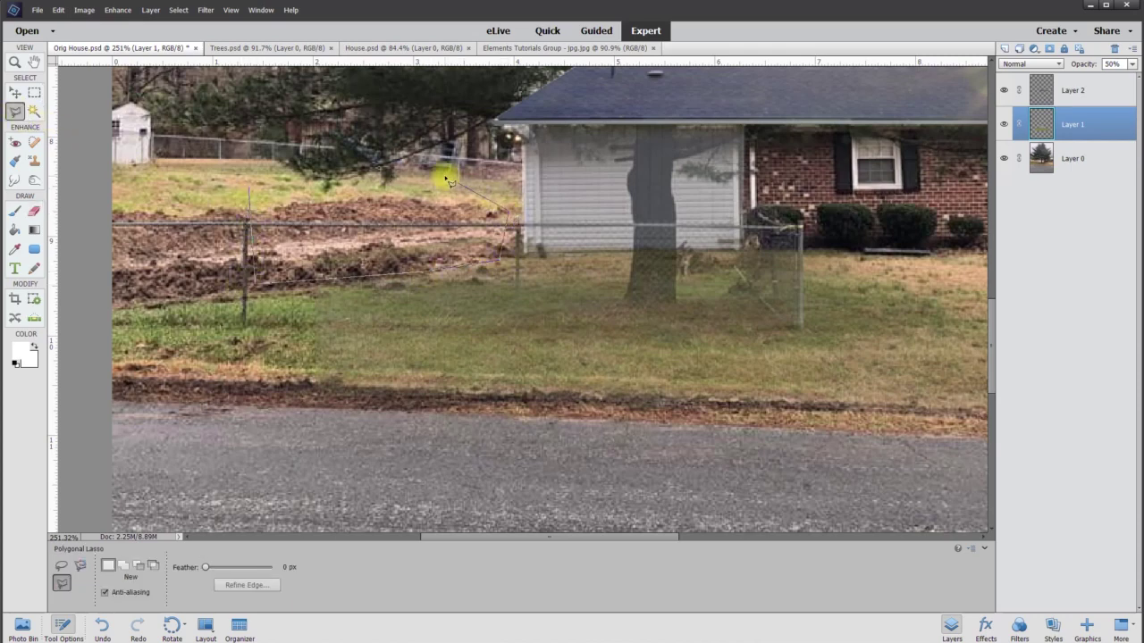
pyautogui.doubleClick(444, 179)
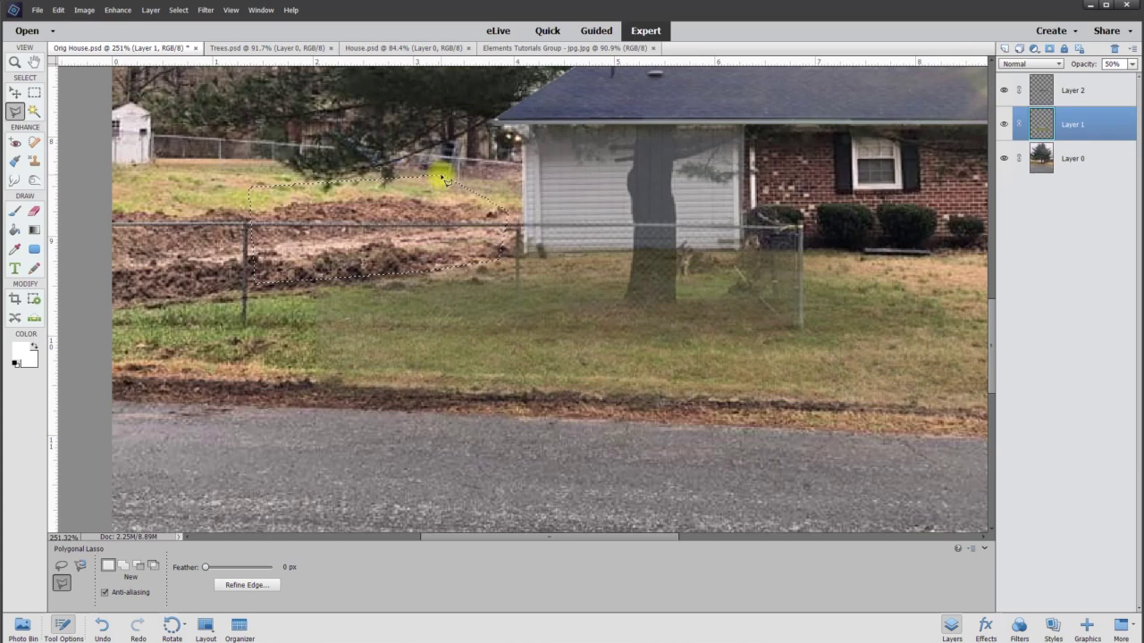
pyautogui.hotkey('ctrl', 'd')
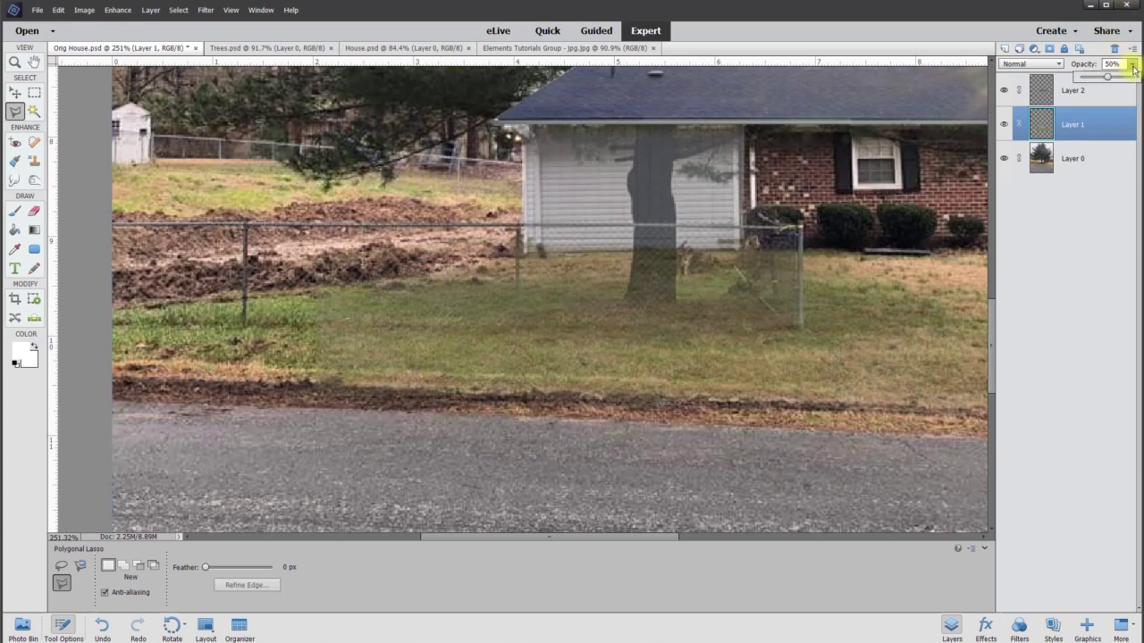
# Restore Layer 1 to 100% opacity and erase the lawn's left edge down to the road with a 100 px eraser.
pyautogui.moveTo(1109, 78); pyautogui.dragTo(1135, 77)
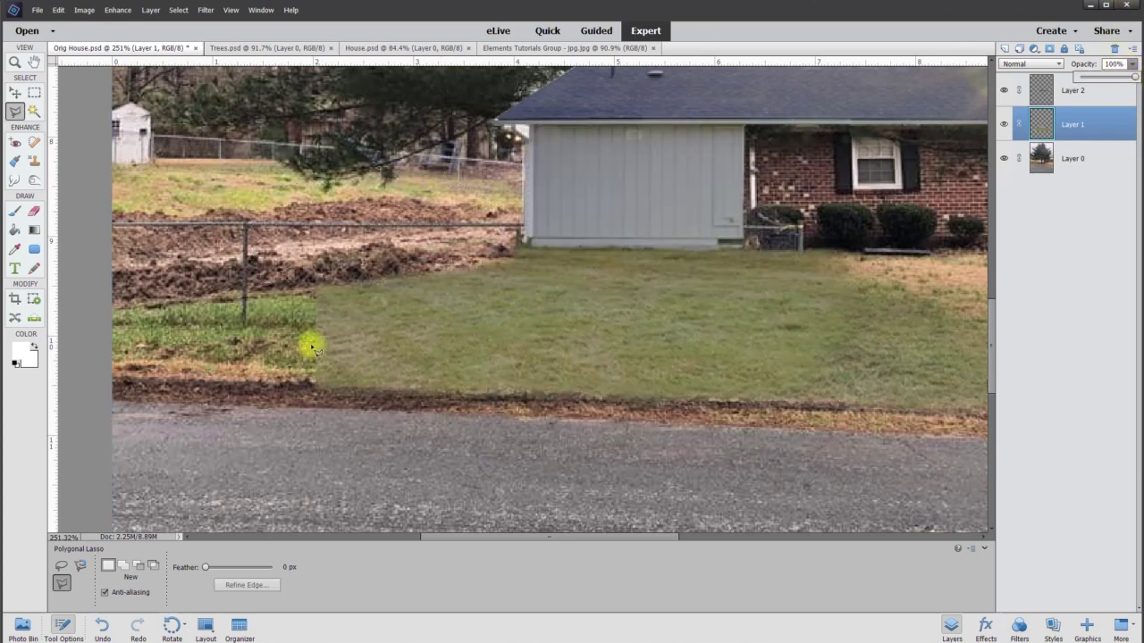
pyautogui.click(32, 212)
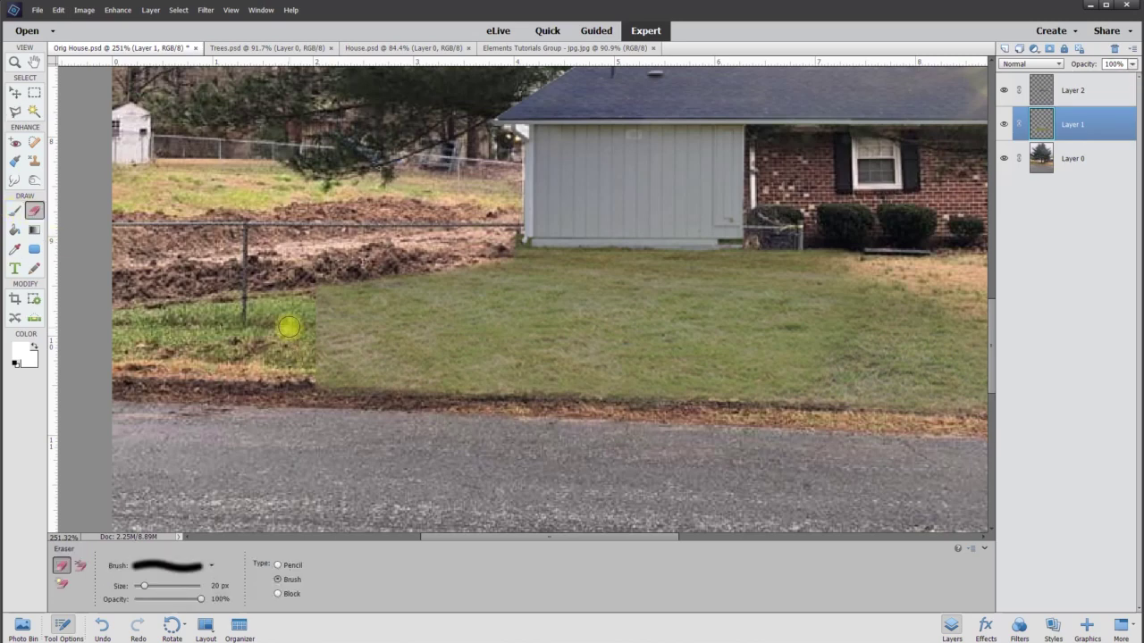
pyautogui.click(219, 585)
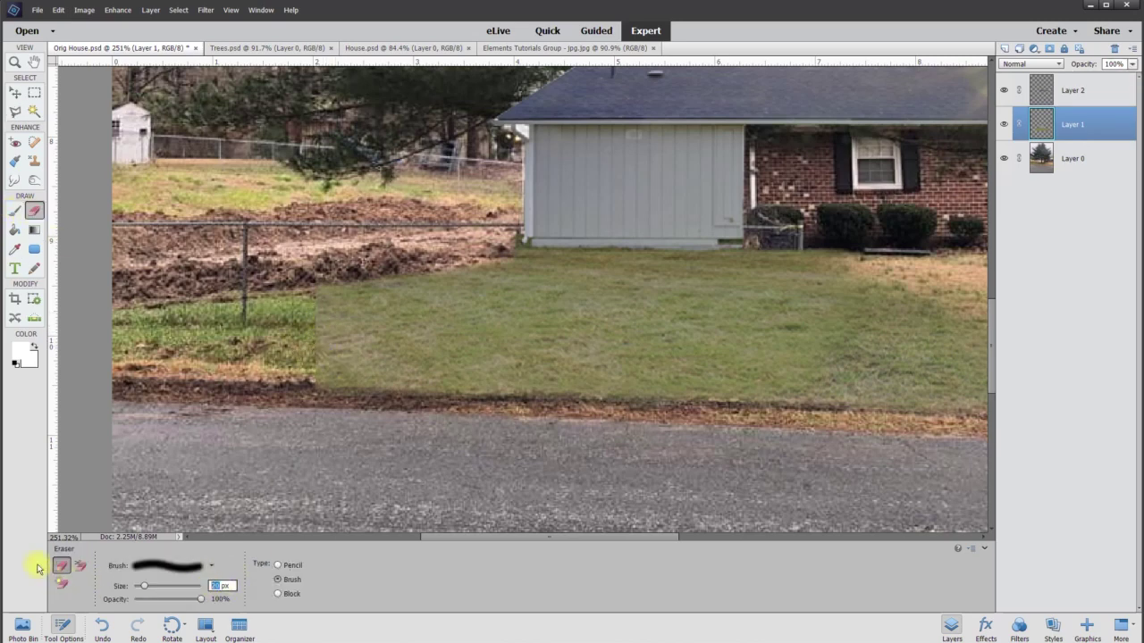
pyautogui.write('100')
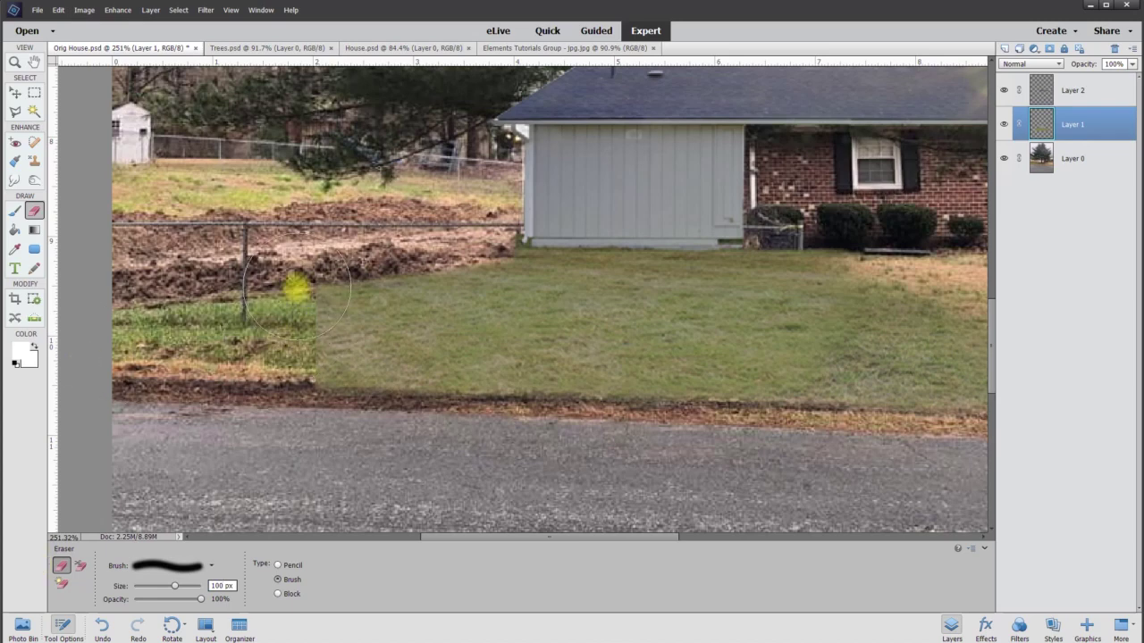
pyautogui.moveTo(295, 287)
pyautogui.mouseDown()
pyautogui.moveTo(301, 360)
pyautogui.moveTo(328, 402)
pyautogui.moveTo(379, 442)
pyautogui.mouseUp()
pyautogui.scroll(-5, 578, 492)
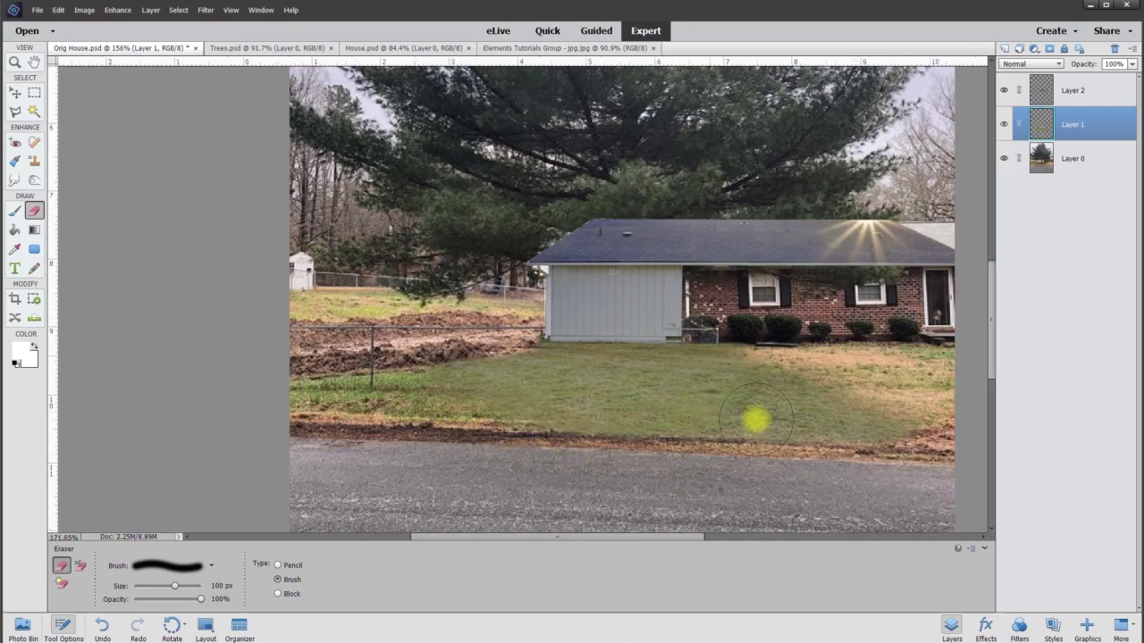
pyautogui.scroll(3, 661, 367)
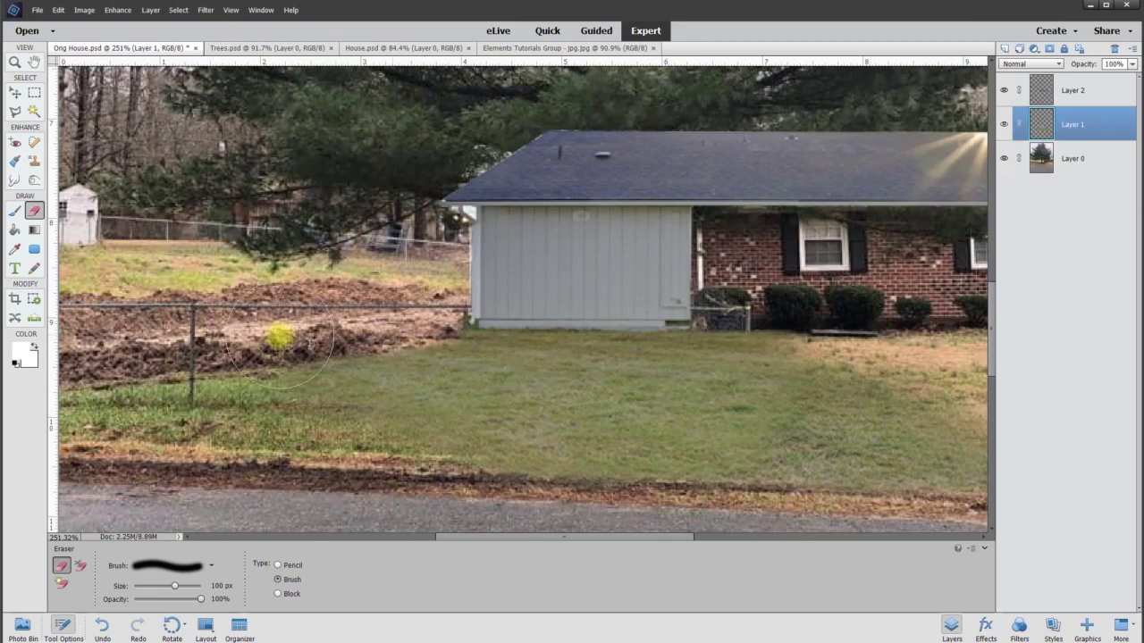
pyautogui.scroll(-3, 471, 332)
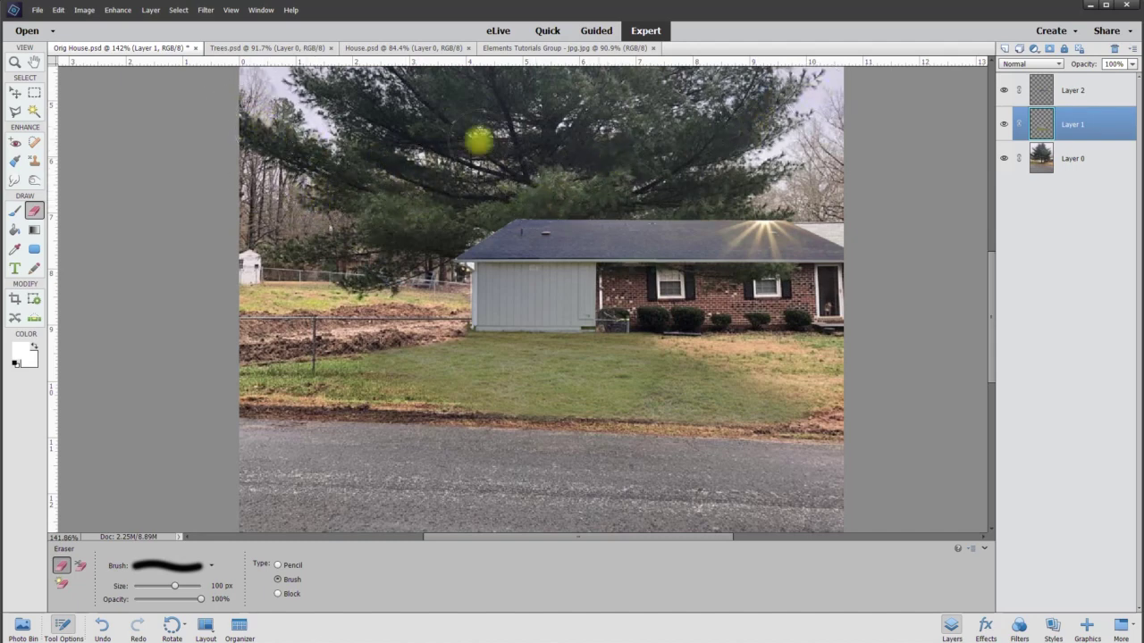
# On Layer 0, erase a thin strip along the back fence line with a 10 px eraser.
pyautogui.click(1076, 159)
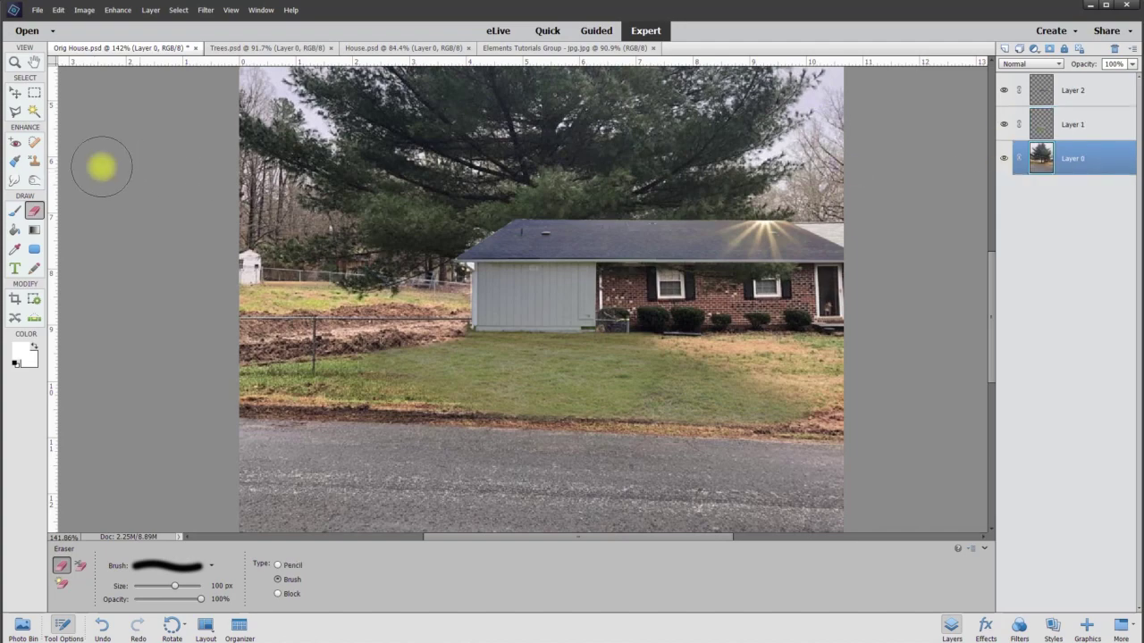
pyautogui.click(15, 110)
pyautogui.scroll(2, 214, 290)
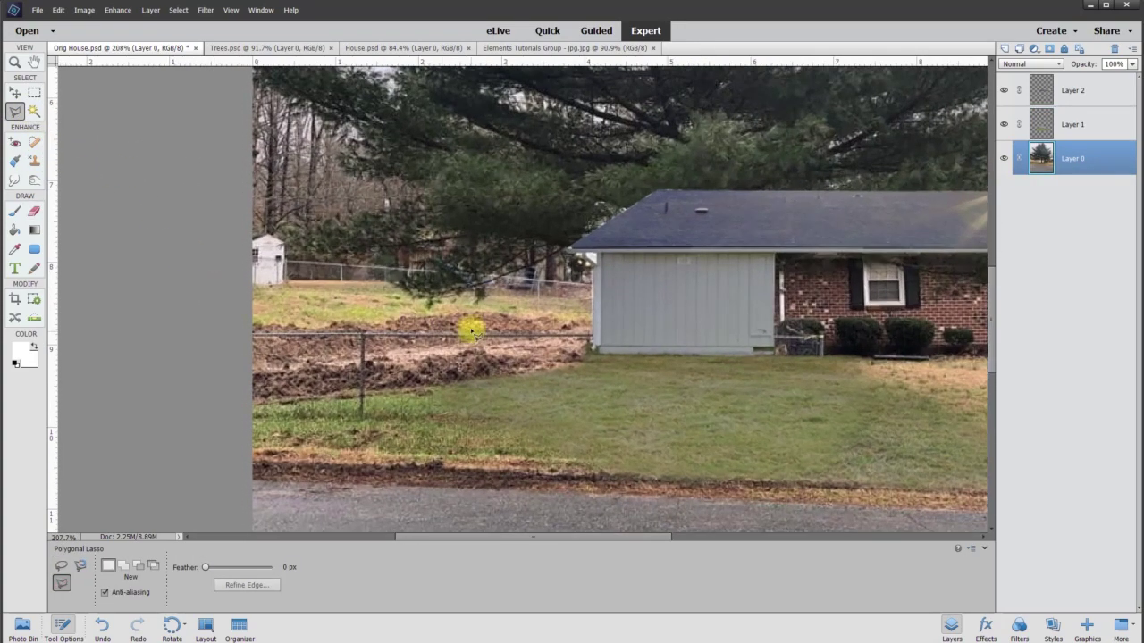
pyautogui.scroll(2, 470, 322)
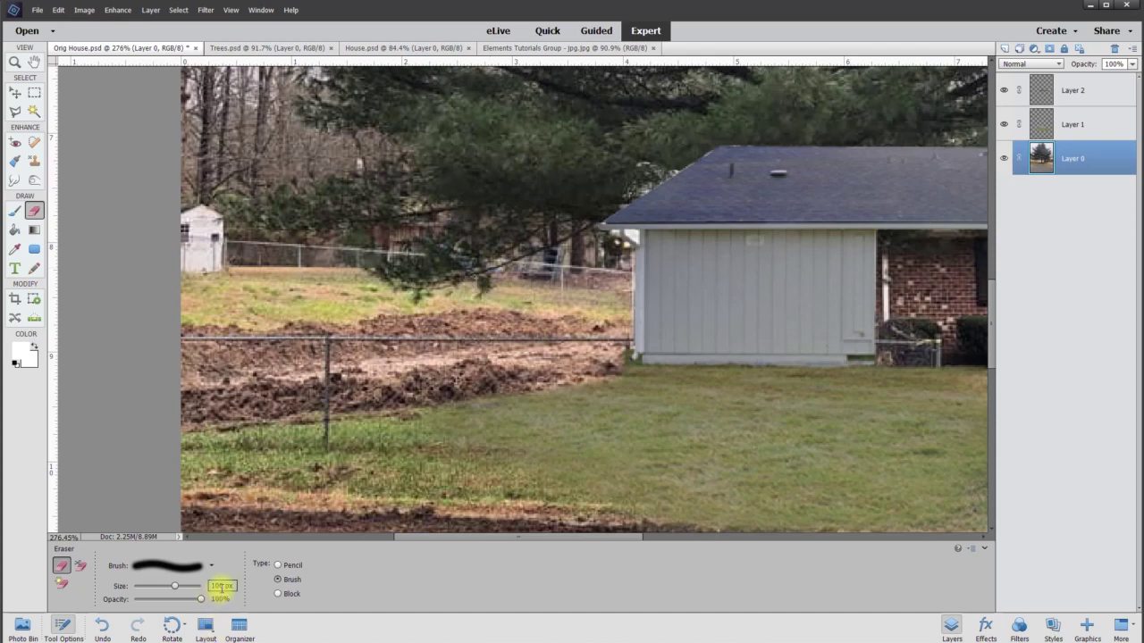
pyautogui.write('1')
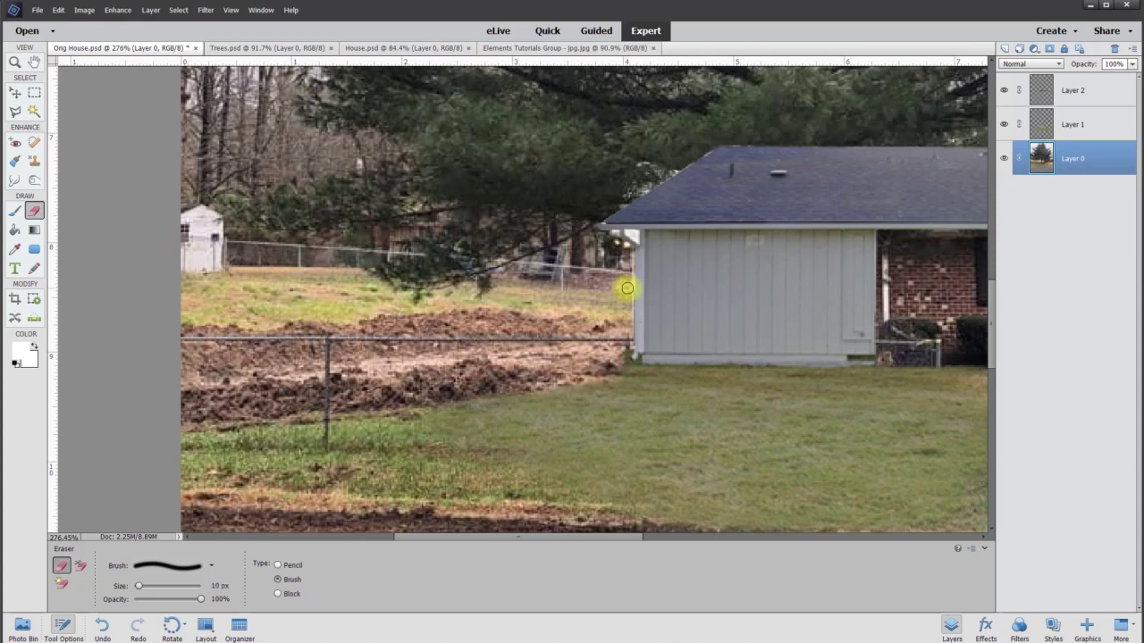
pyautogui.moveTo(627, 288); pyautogui.dragTo(208, 268)
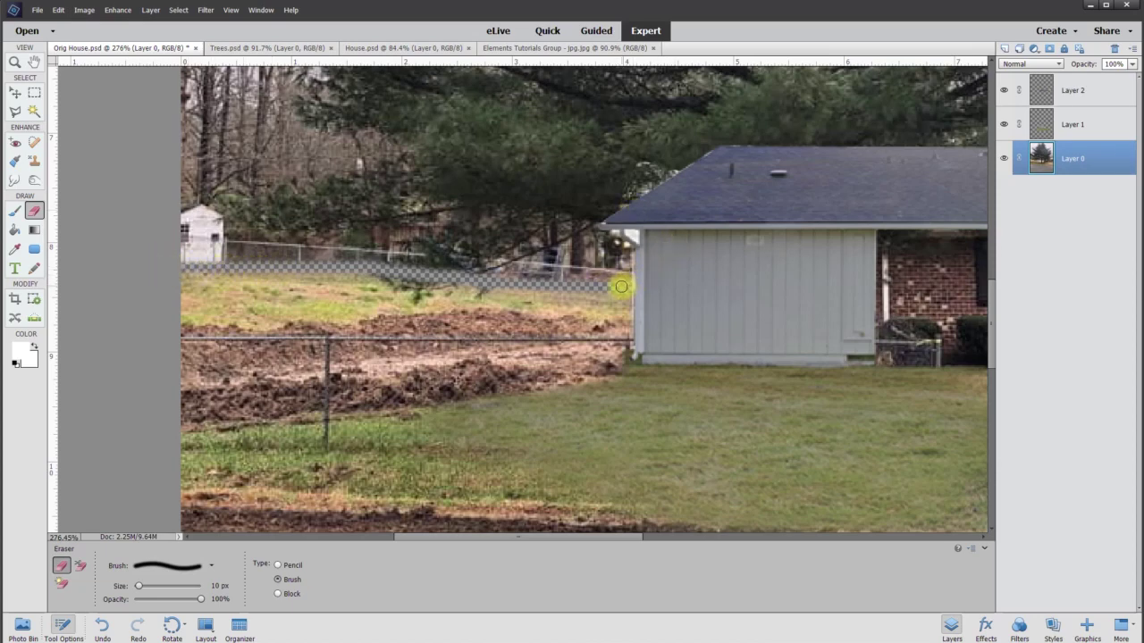
pyautogui.scroll(-5, 769, 295)
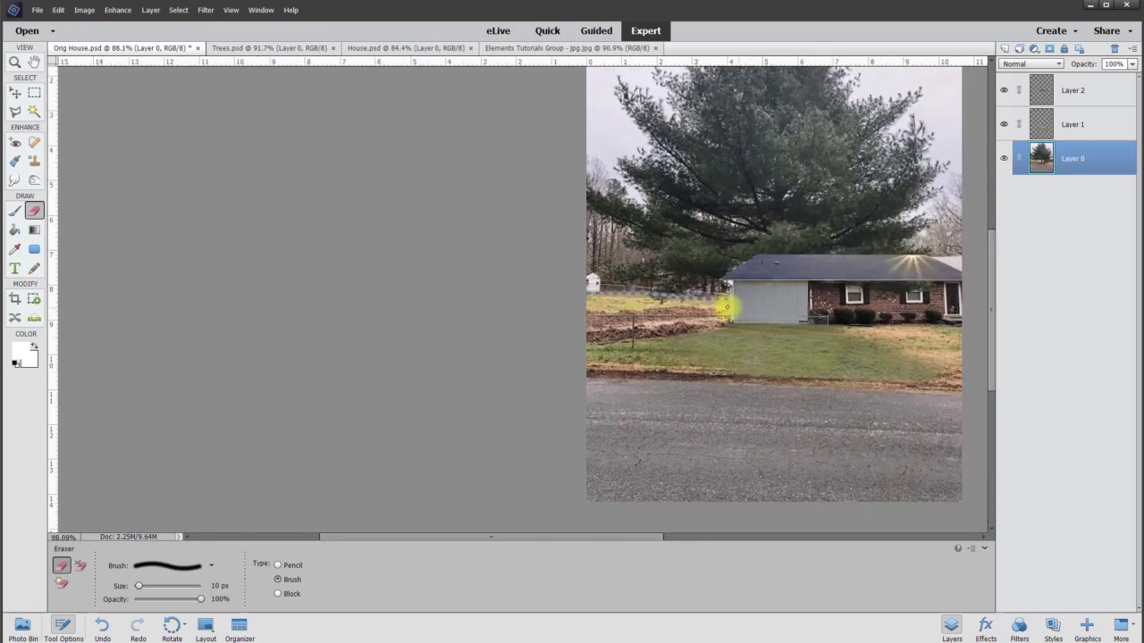
# Start a Polygonal Lasso outline around the pine tree, down the photo's left edge to the fence.
pyautogui.scroll(-2, 726, 308)
pyautogui.scroll(3, 670, 309)
pyautogui.scroll(1, 528, 360)
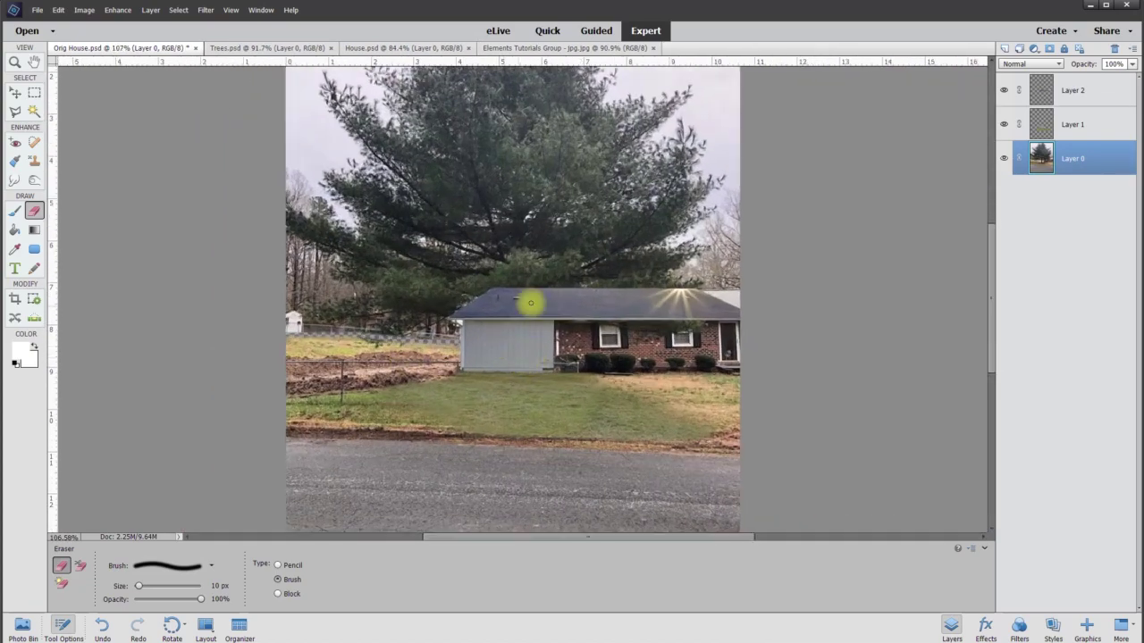
pyautogui.scroll(-2, 234, 197)
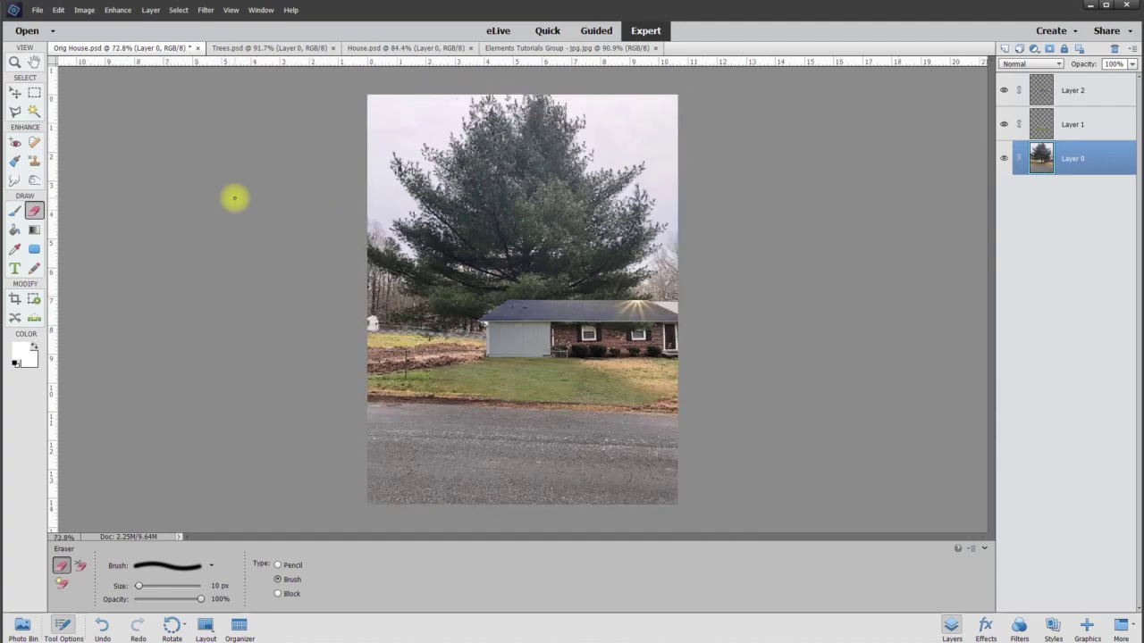
pyautogui.click(14, 110)
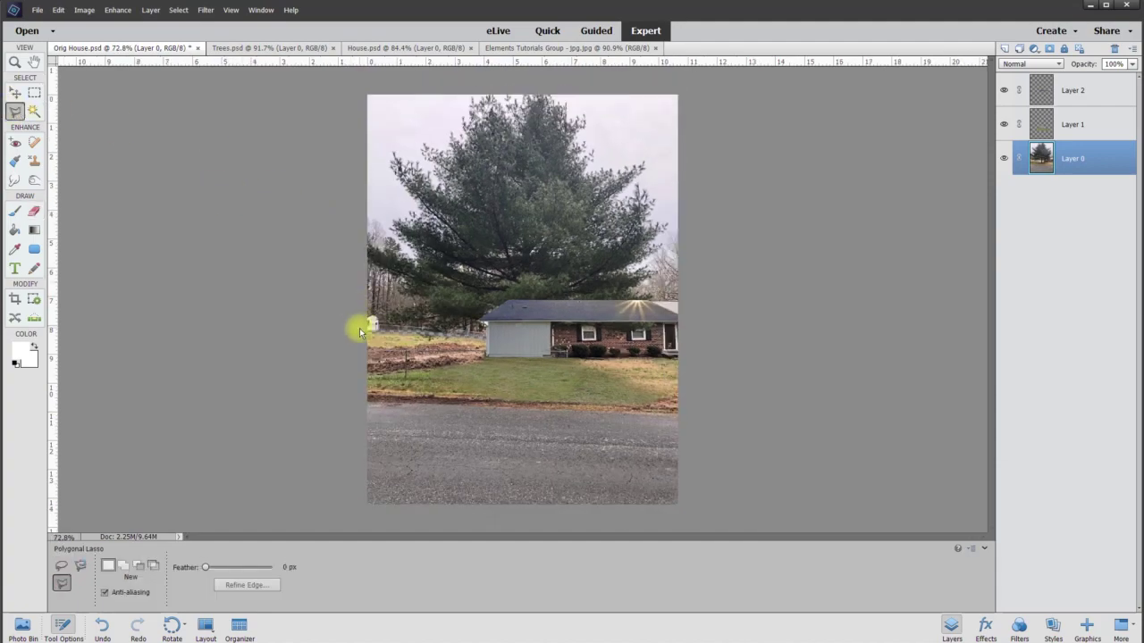
pyautogui.scroll(5, 380, 326)
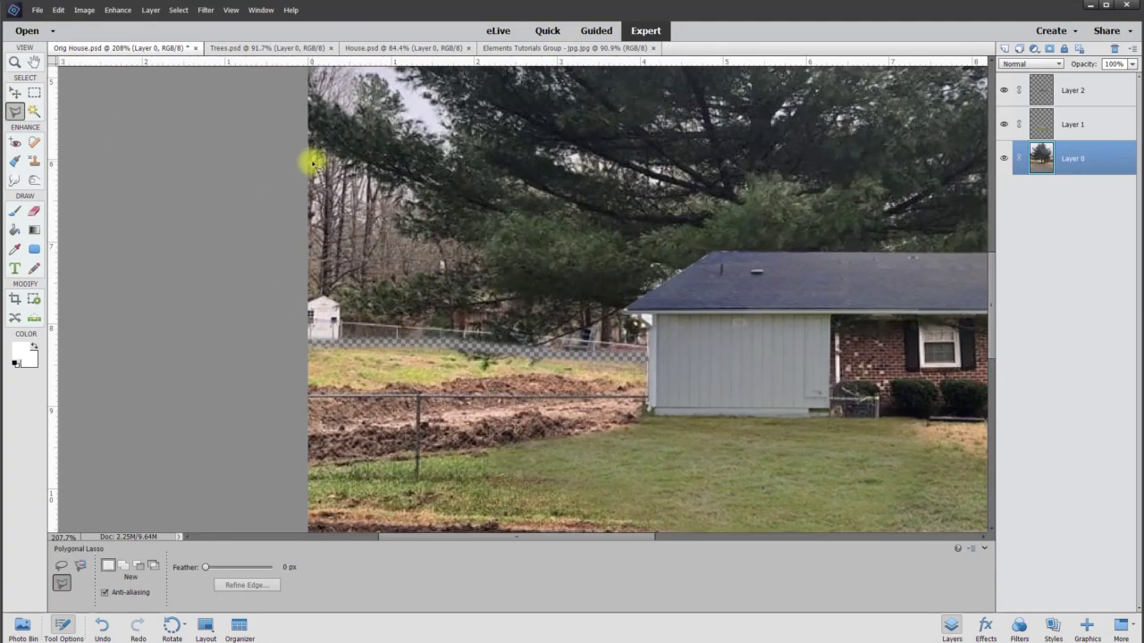
pyautogui.moveTo(989, 286); pyautogui.dragTo(1001, 170)
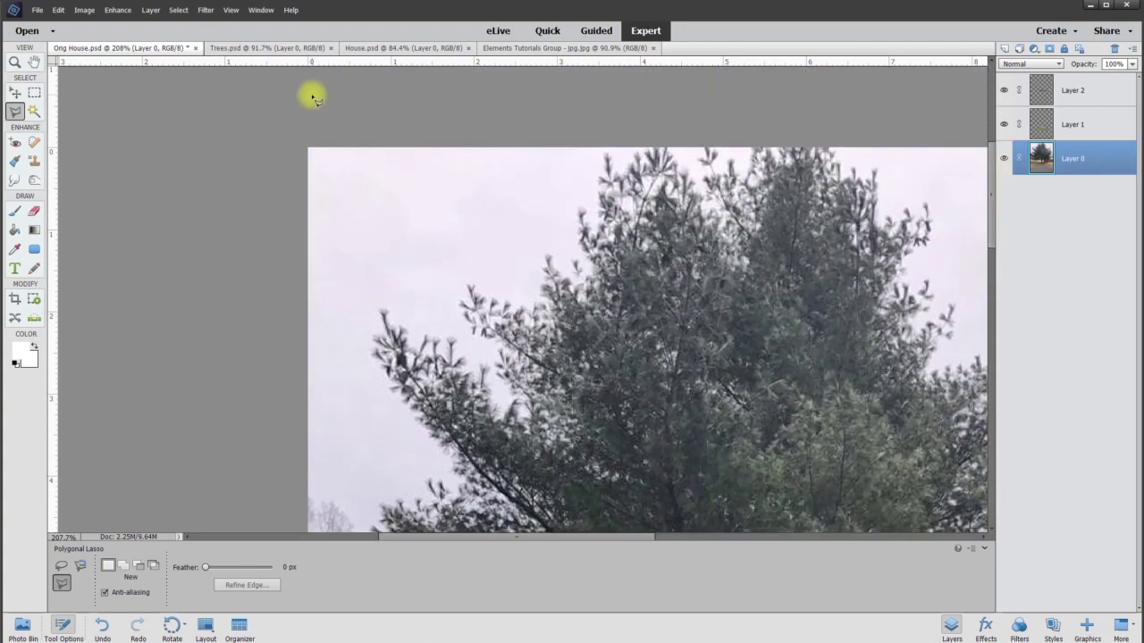
pyautogui.click(313, 97)
pyautogui.click(225, 277)
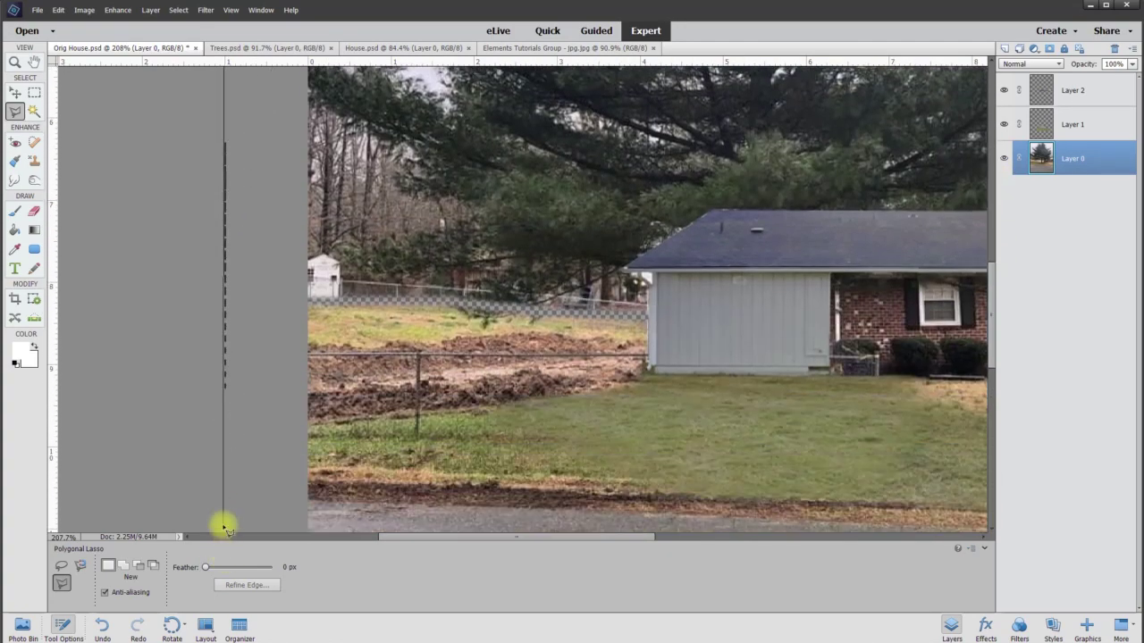
pyautogui.click(272, 290)
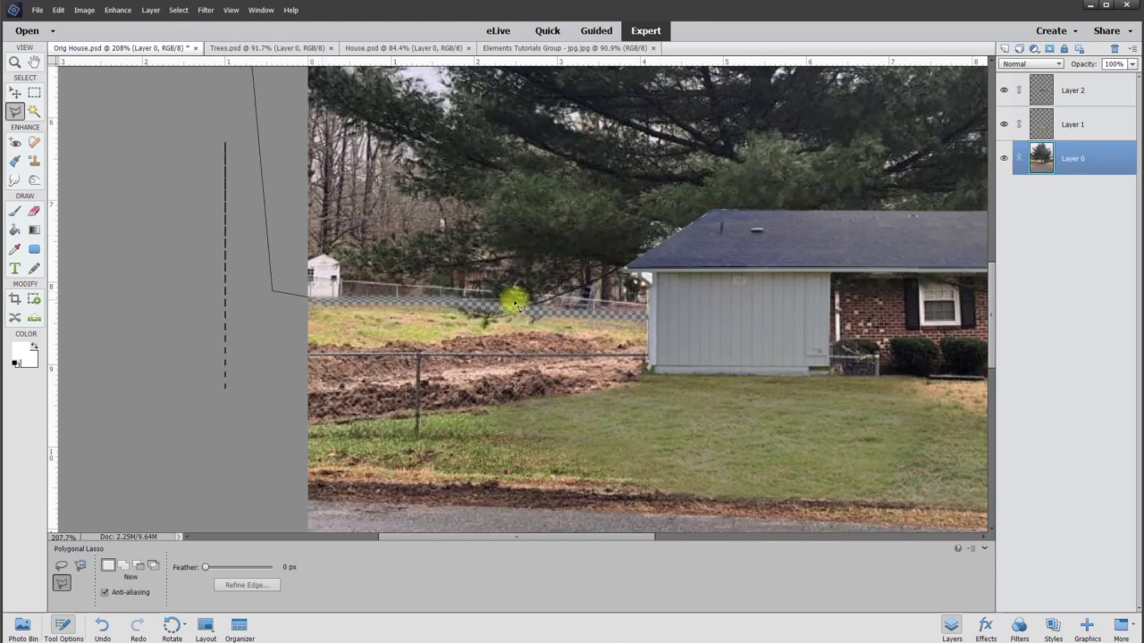
# Close the outline along the house wall, roofline and treetops, then delete the tree and grey sky.
pyautogui.click(688, 315)
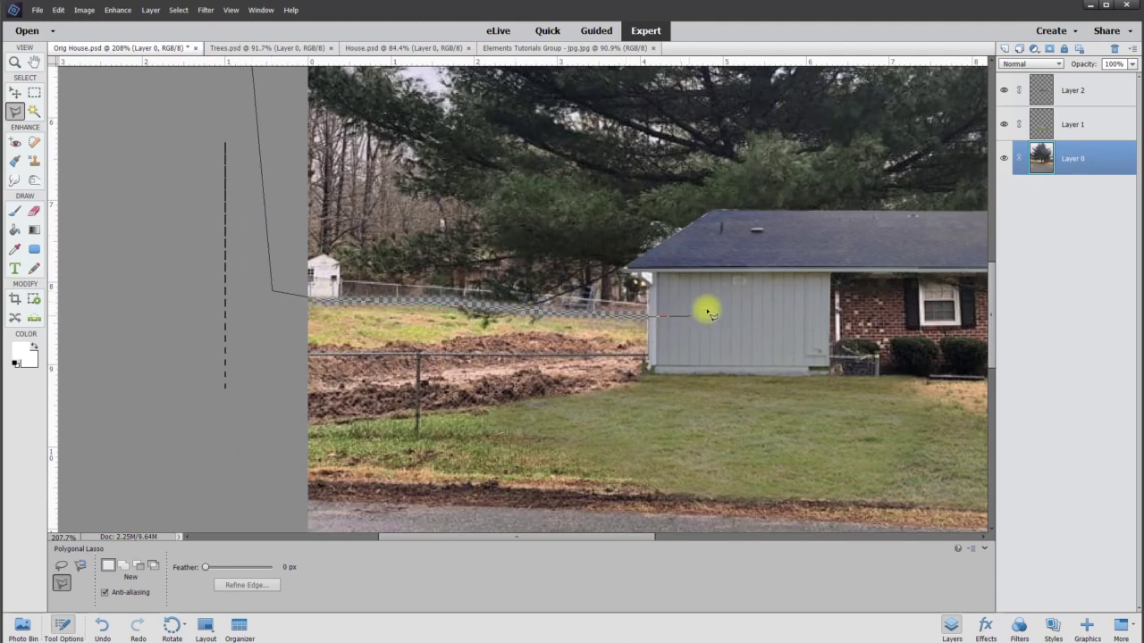
pyautogui.click(979, 222)
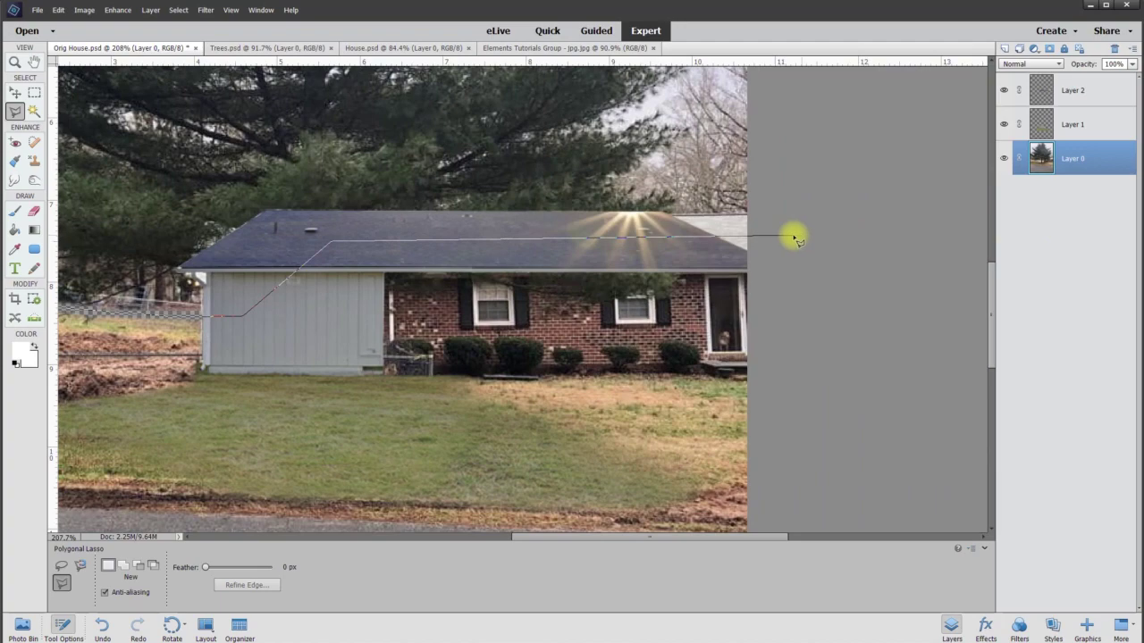
pyautogui.click(807, 245)
pyautogui.click(799, 161)
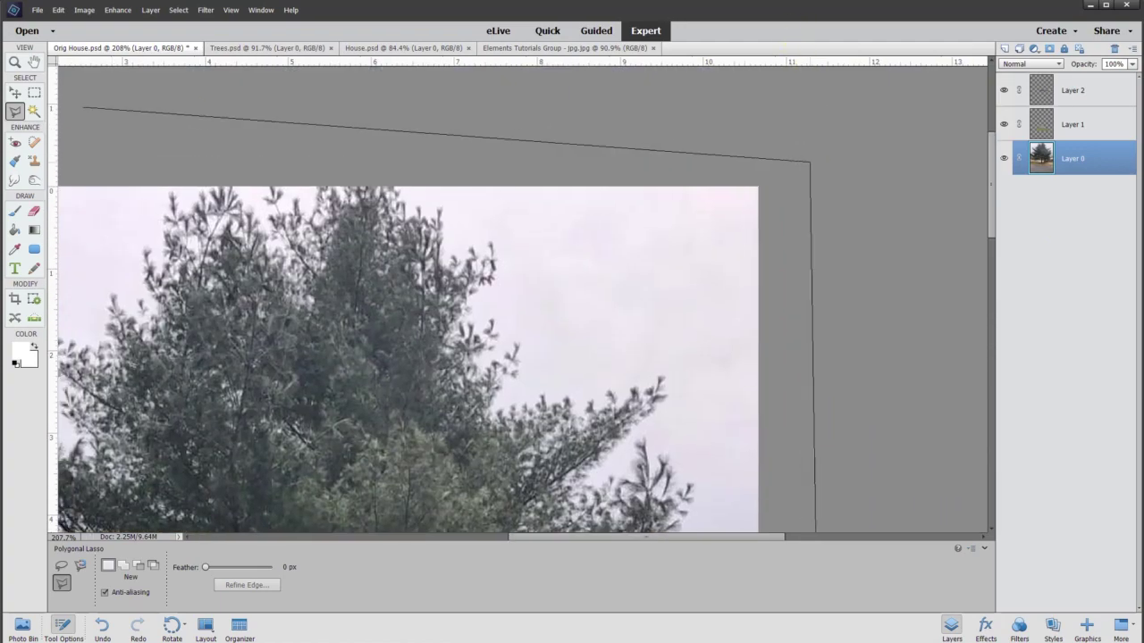
pyautogui.doubleClick(432, 138)
pyautogui.scroll(-5, 608, 255)
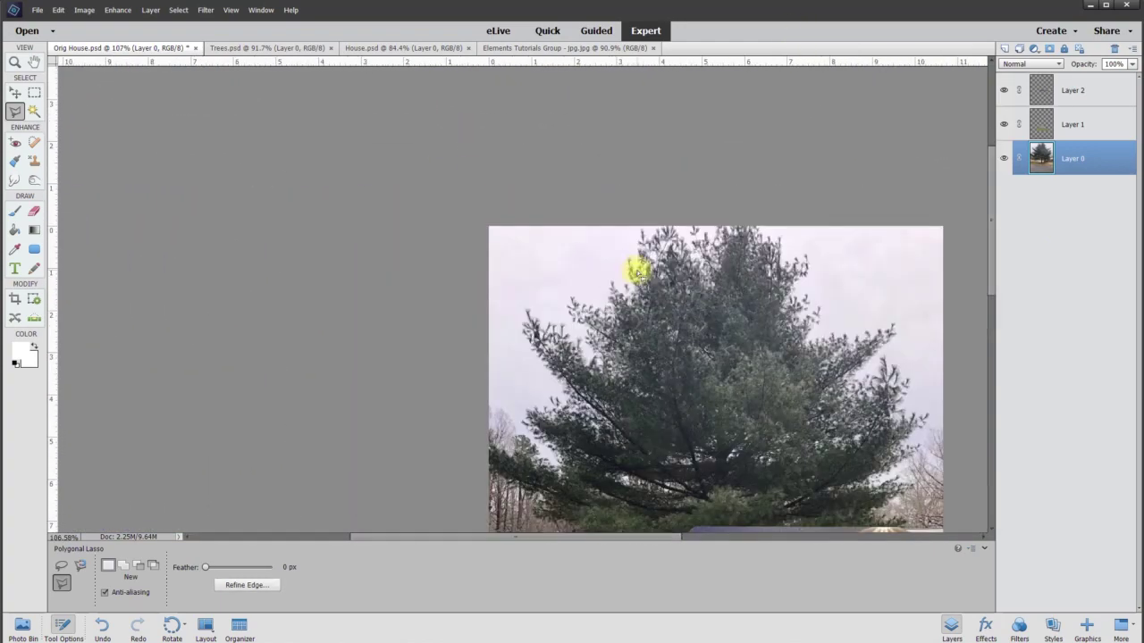
pyautogui.press('Delete')
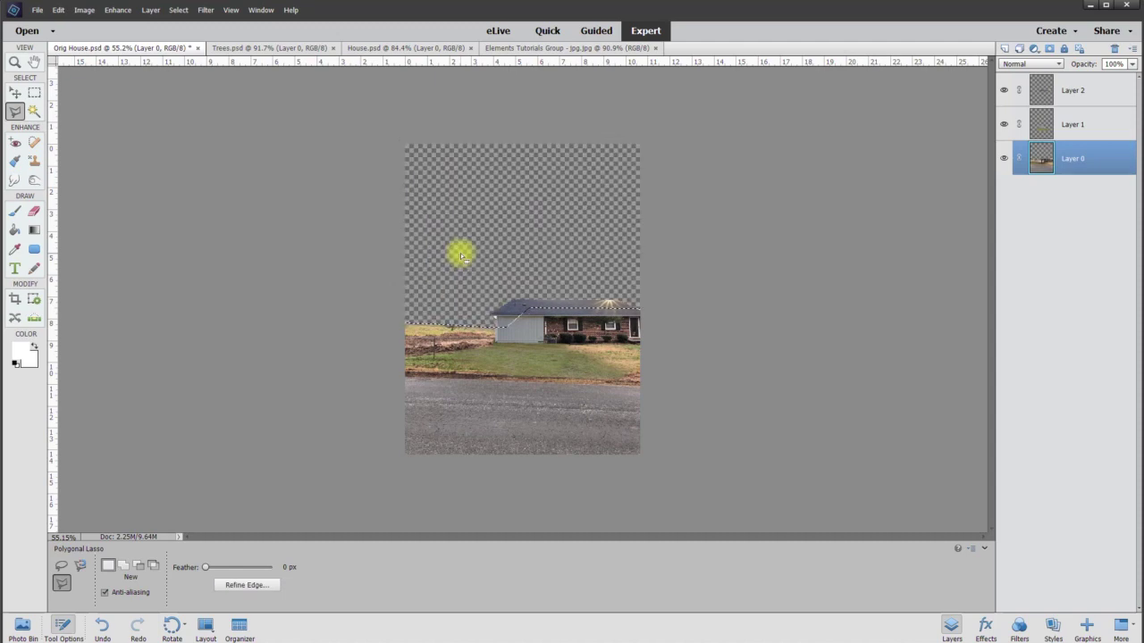
pyautogui.scroll(2, 557, 259)
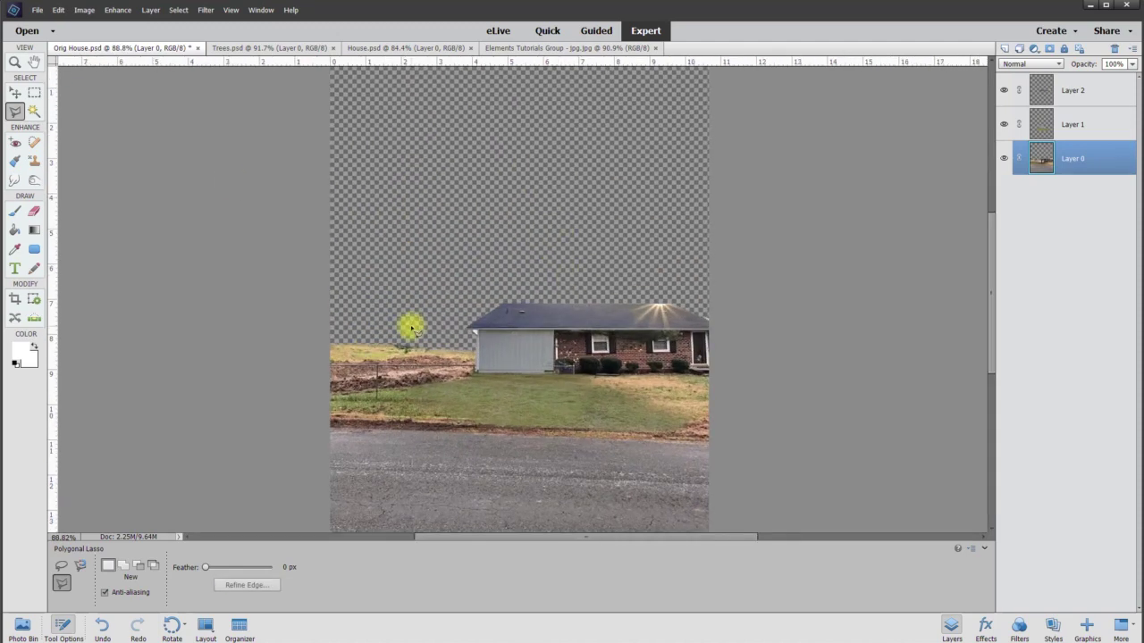
# Bring the Trees.psd photo into Orig House and scale it down to about 64%.
pyautogui.click(286, 51)
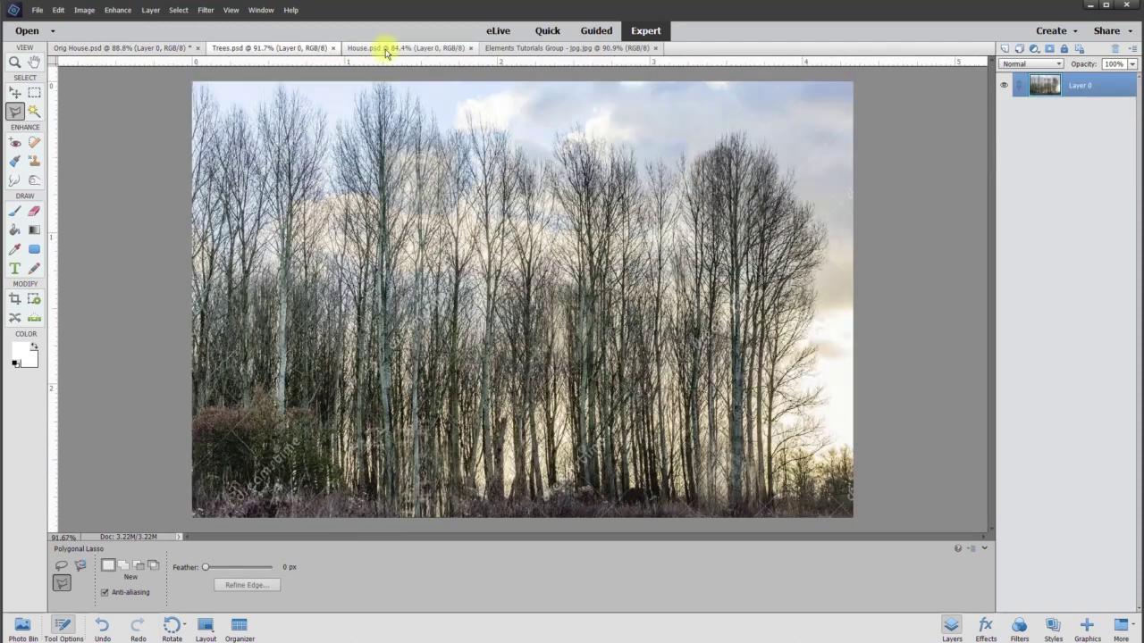
pyautogui.click(14, 92)
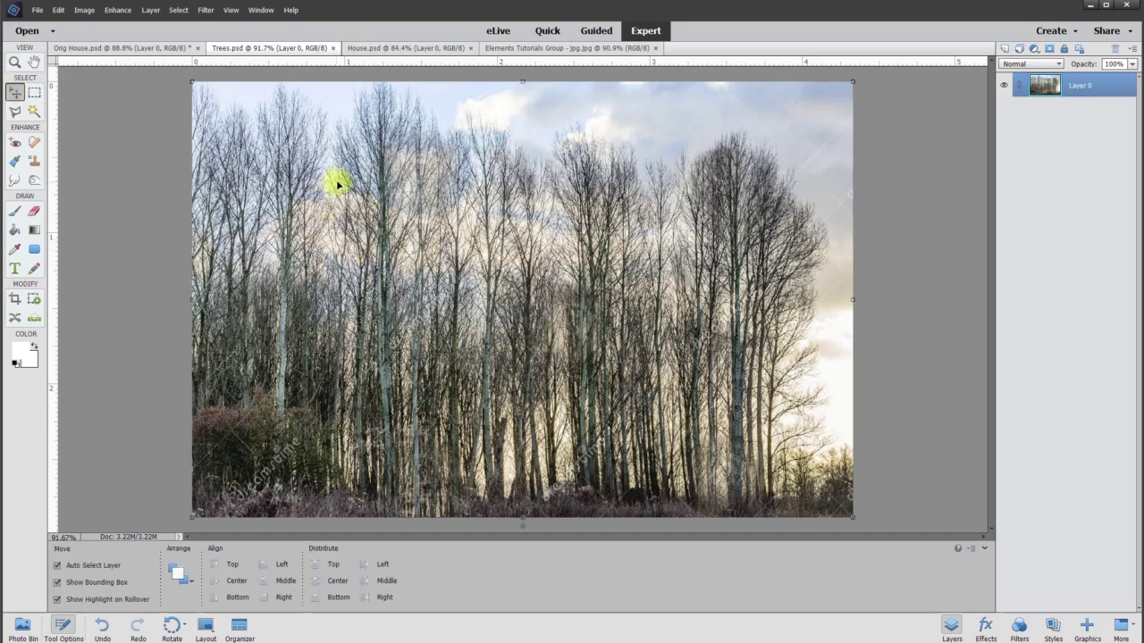
pyautogui.moveTo(338, 184); pyautogui.dragTo(487, 245)
pyautogui.click(739, 149)
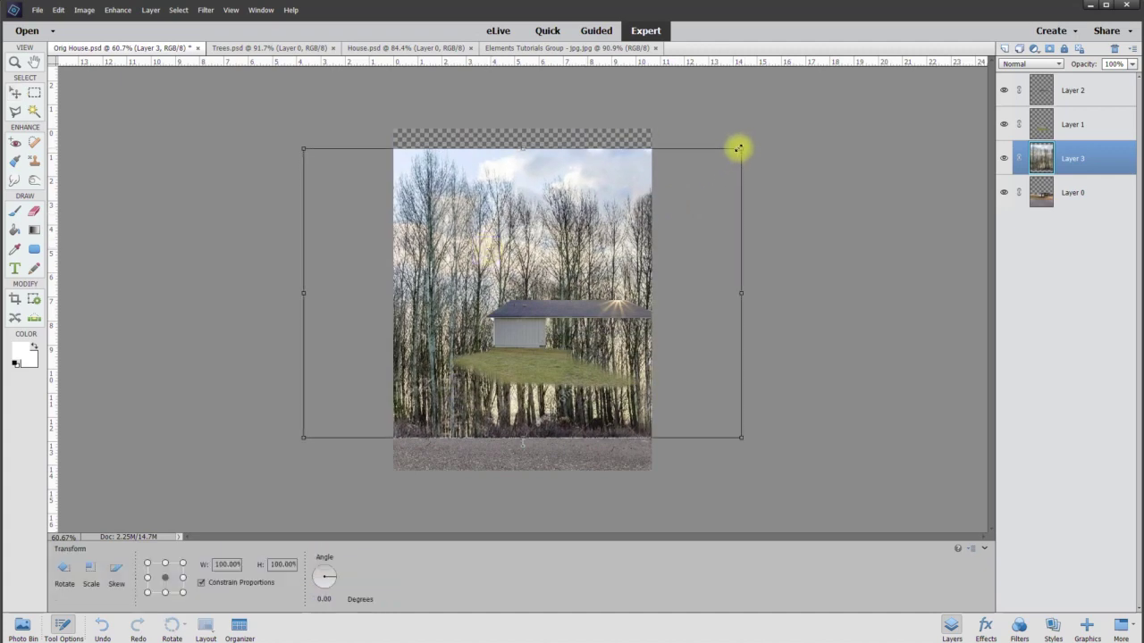
pyautogui.moveTo(739, 149); pyautogui.dragTo(613, 233)
pyautogui.moveTo(475, 250); pyautogui.dragTo(527, 183)
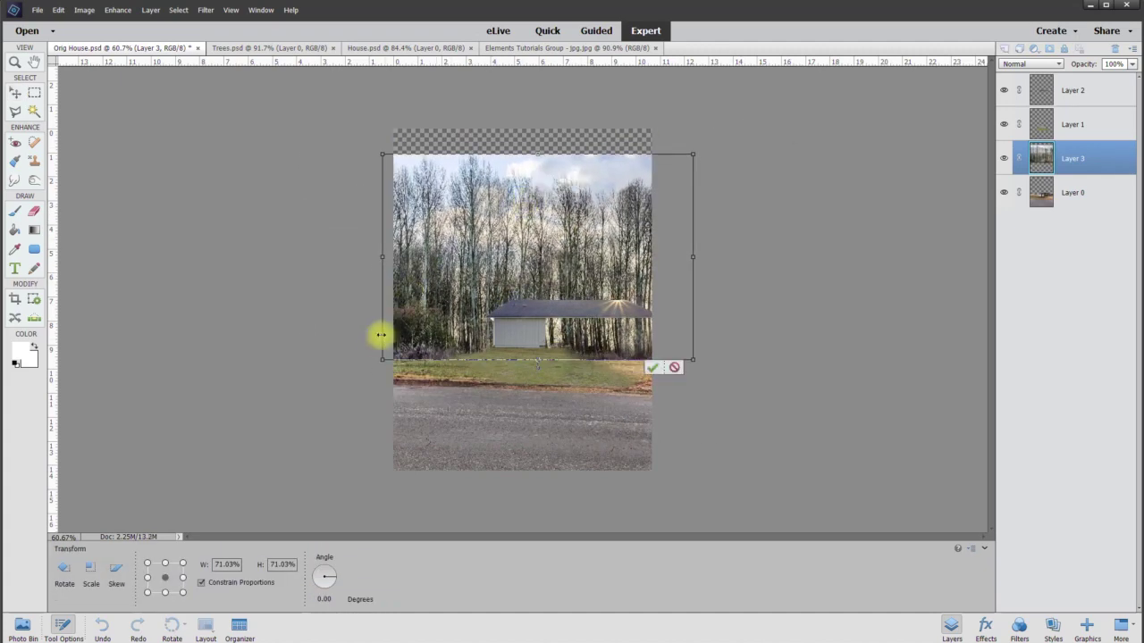
pyautogui.moveTo(693, 361); pyautogui.dragTo(664, 338)
pyautogui.moveTo(522, 232); pyautogui.dragTo(523, 239)
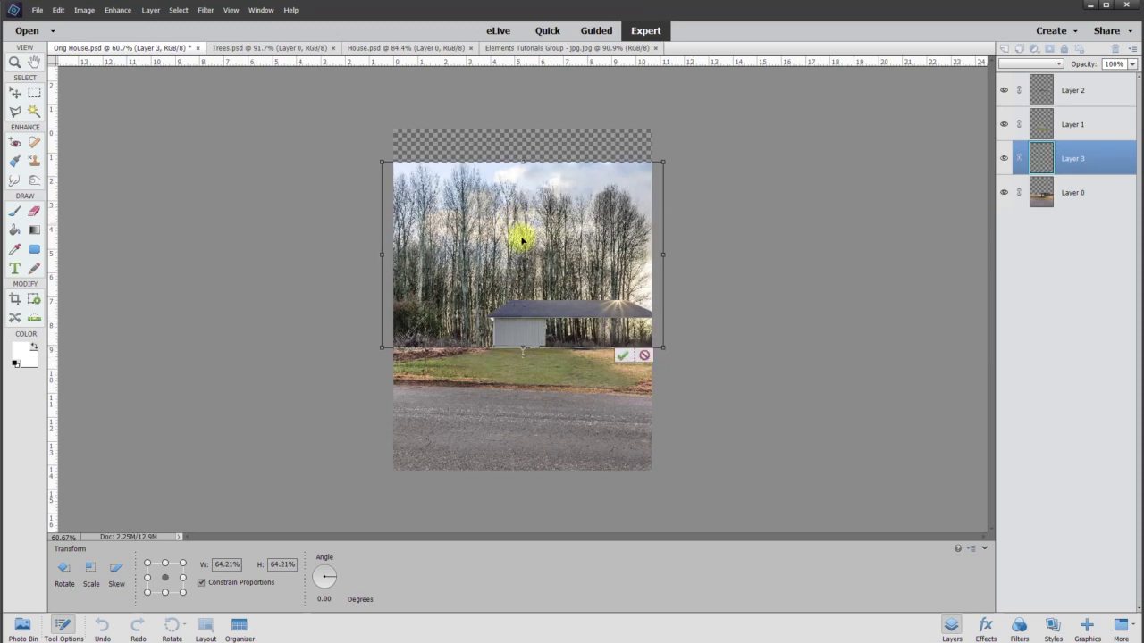
pyautogui.click(623, 357)
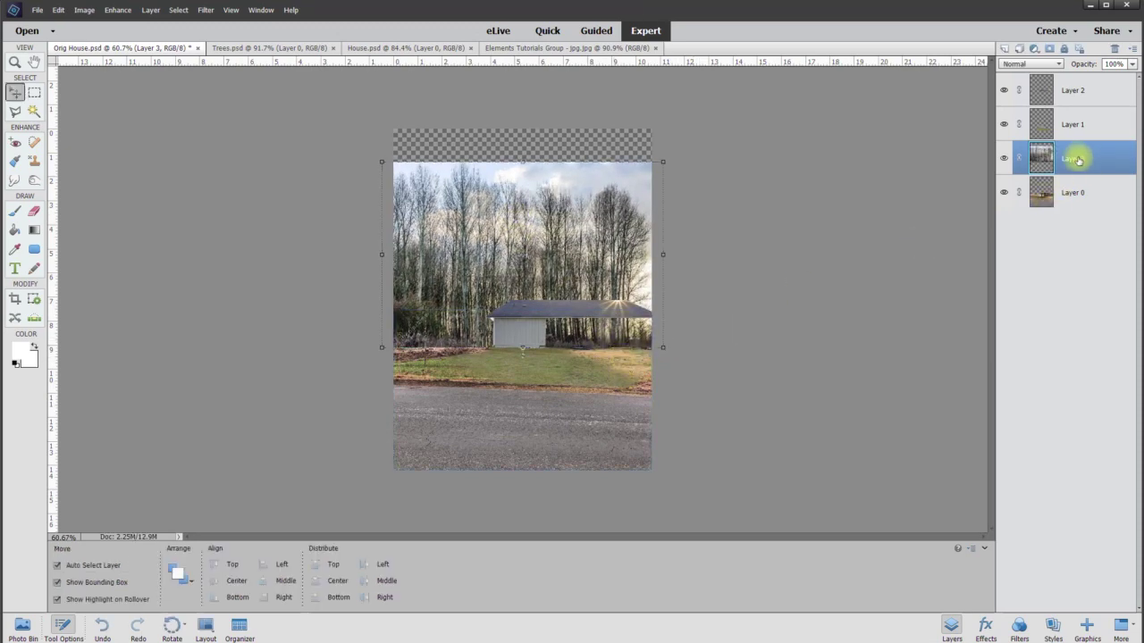
# Move the trees layer below Layer 0 and reshape it to about 95% by 63%.
pyautogui.moveTo(1075, 161); pyautogui.dragTo(1075, 215)
pyautogui.scroll(3, 527, 268)
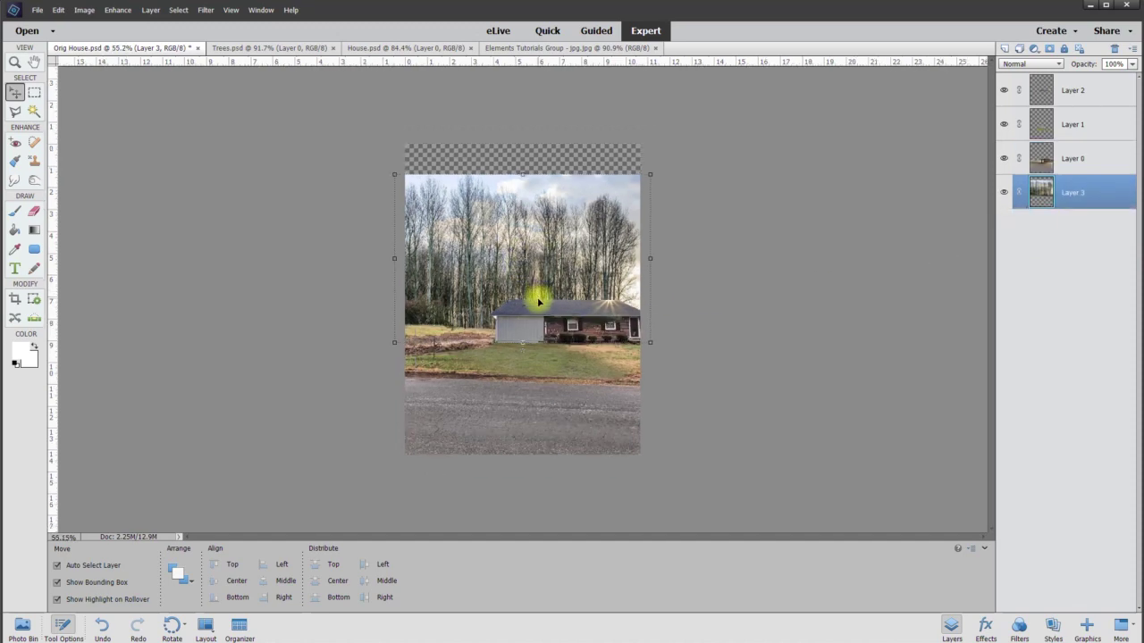
pyautogui.press('Down')
pyautogui.press('Down')
pyautogui.press('Down')
pyautogui.press('Down')
pyautogui.press('Down')
pyautogui.press('Down')
pyautogui.press('Down')
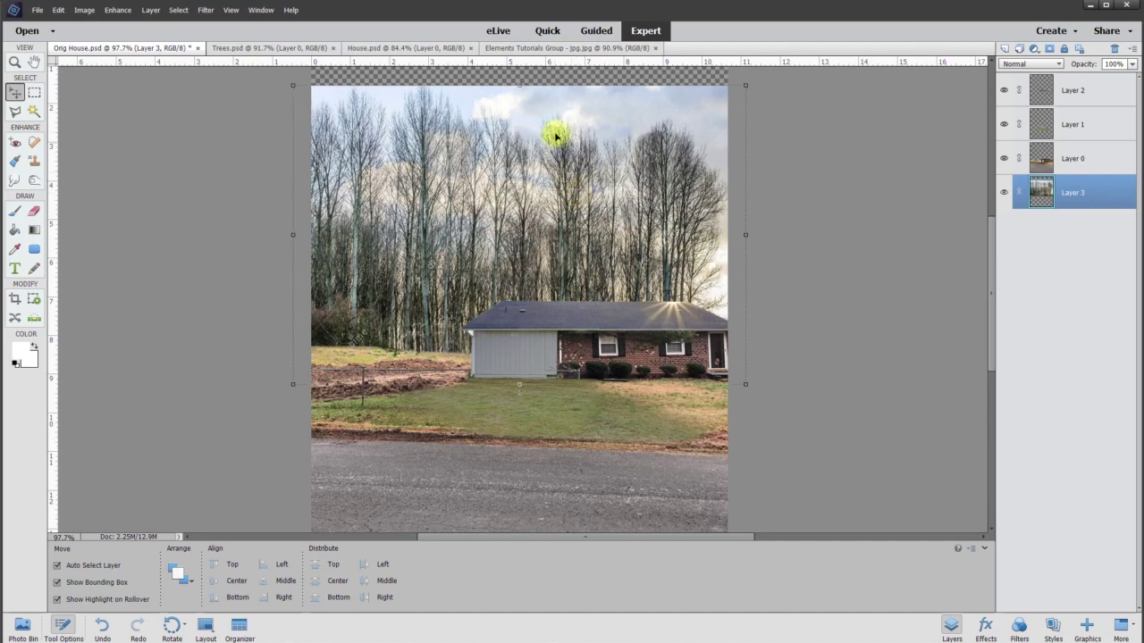
pyautogui.moveTo(520, 87); pyautogui.dragTo(513, 168)
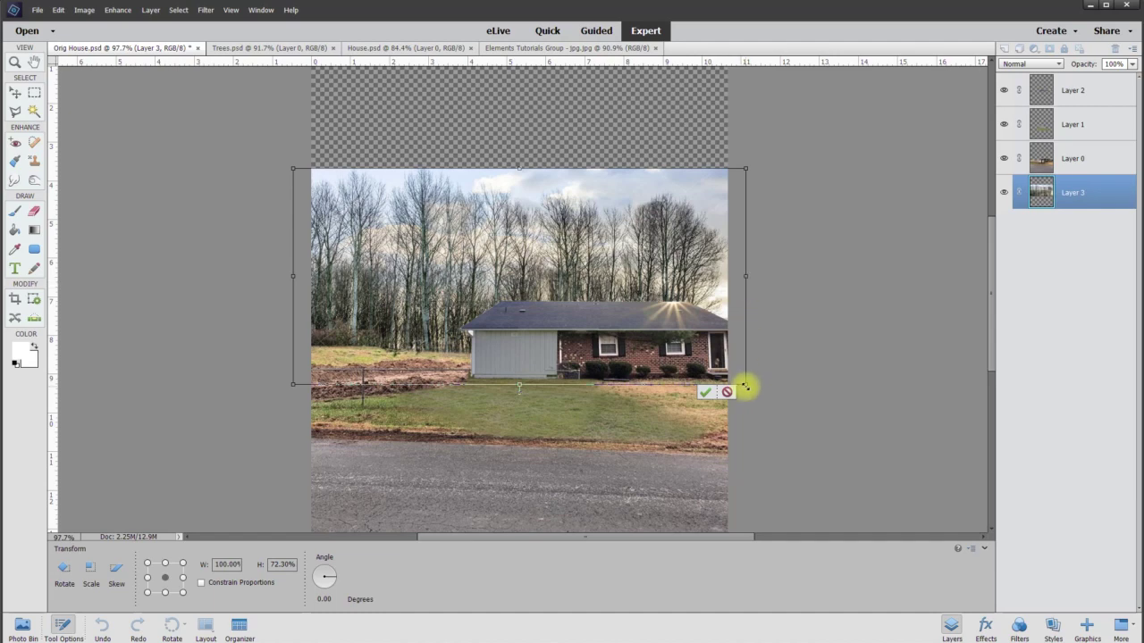
pyautogui.moveTo(746, 385); pyautogui.dragTo(731, 364)
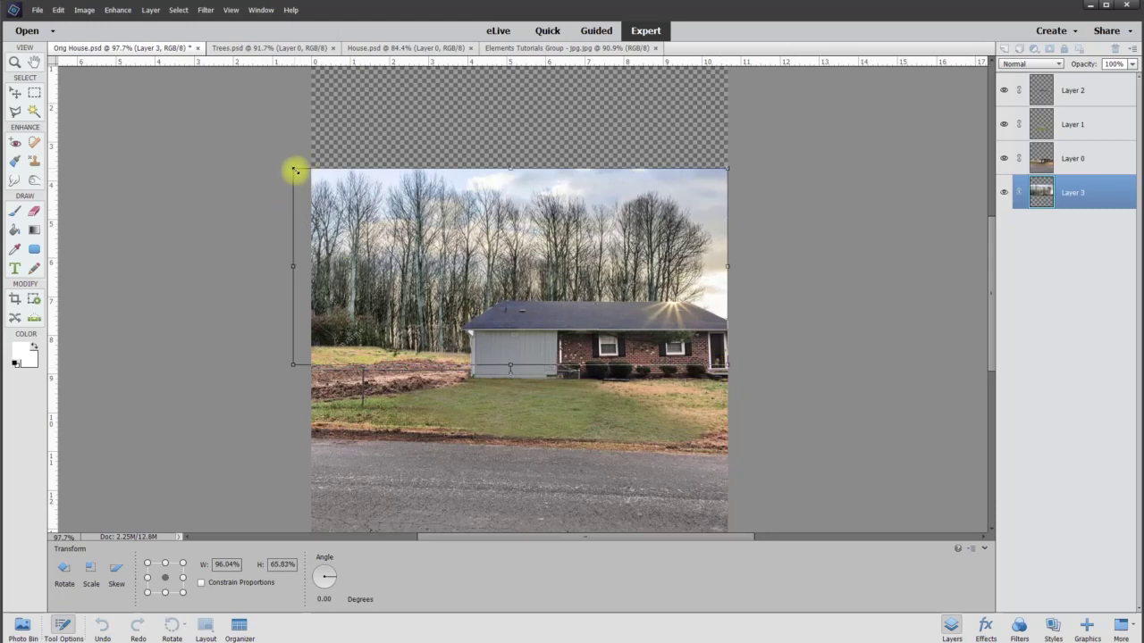
pyautogui.moveTo(295, 170); pyautogui.dragTo(298, 176)
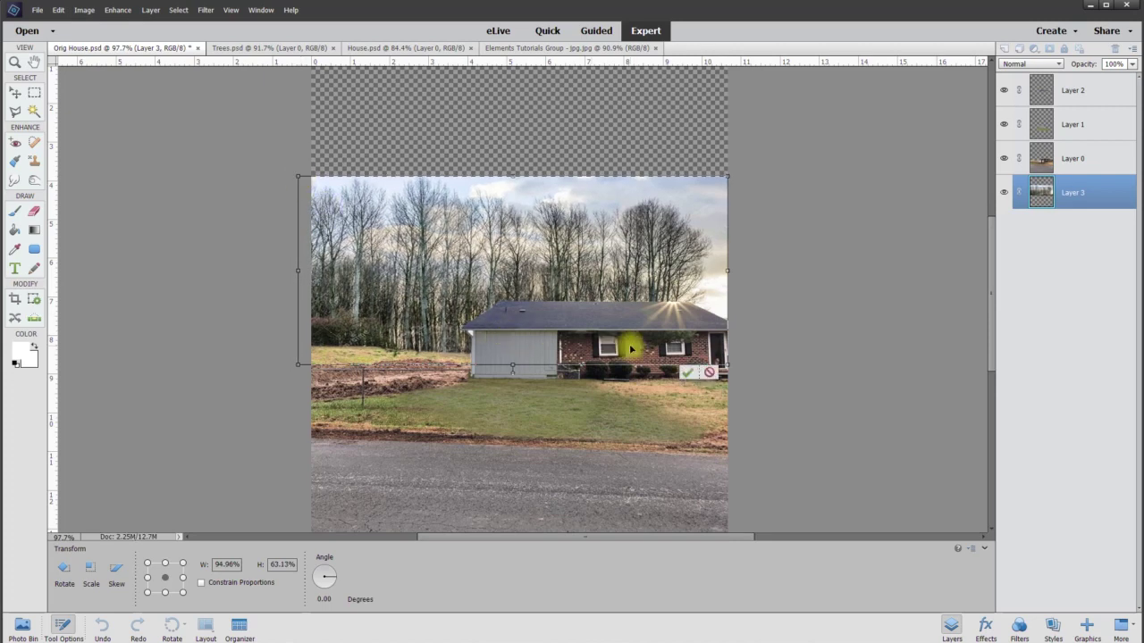
pyautogui.click(689, 371)
pyautogui.click(829, 382)
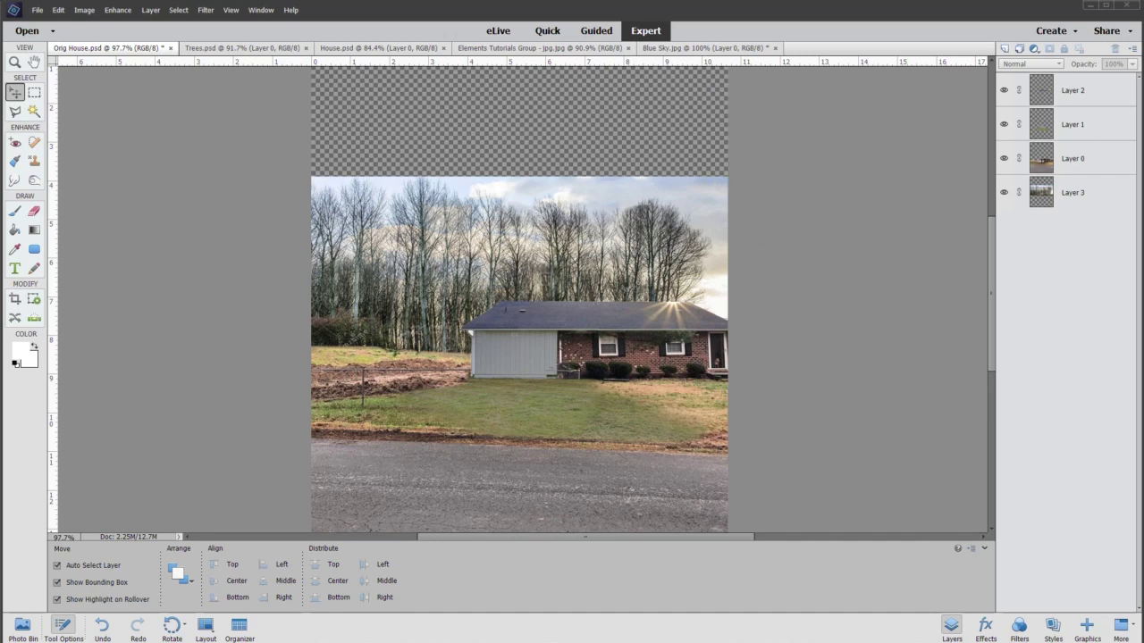
# Bring the Blue Sky image to the top of the canvas, beneath the trees layer.
pyautogui.click(715, 46)
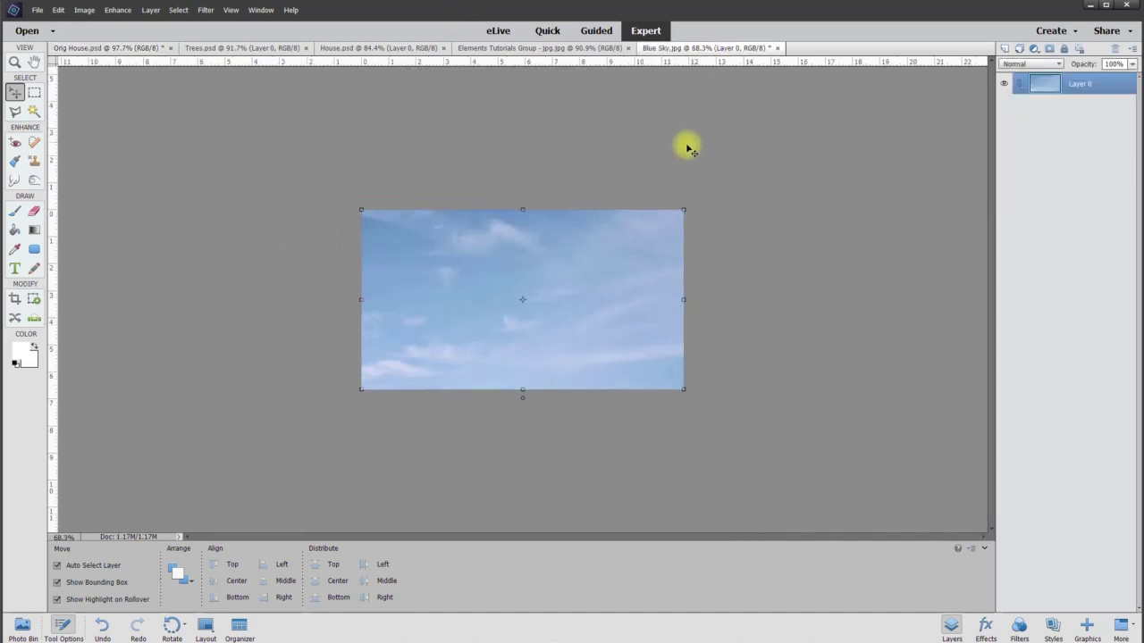
pyautogui.moveTo(449, 236); pyautogui.dragTo(521, 174)
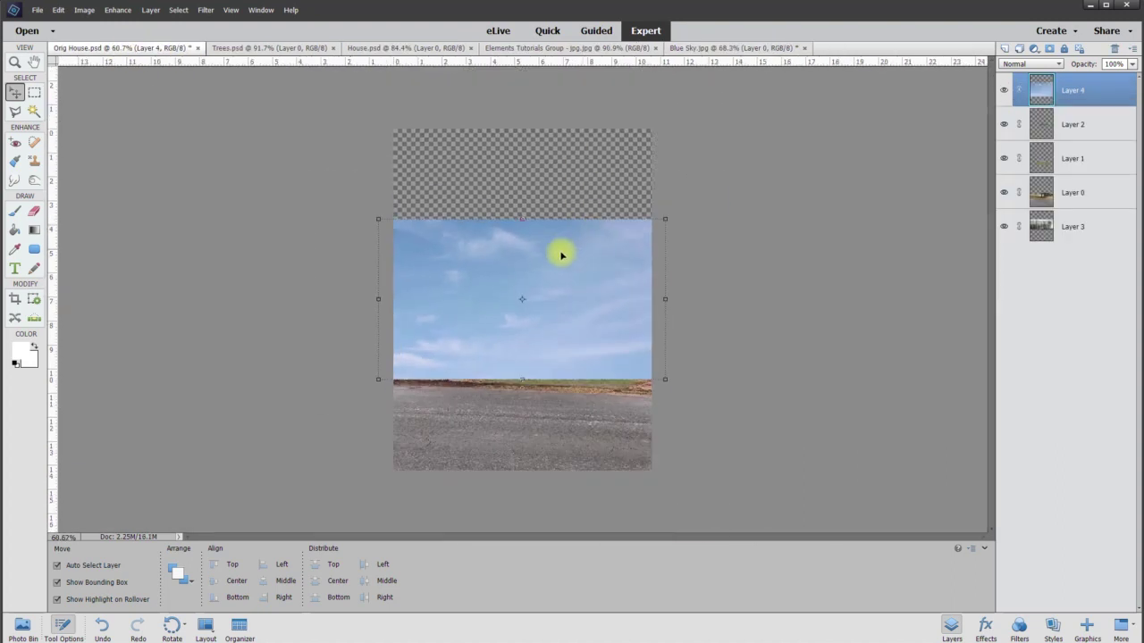
pyautogui.moveTo(561, 257); pyautogui.dragTo(563, 168)
pyautogui.moveTo(1078, 96); pyautogui.dragTo(1072, 234)
pyautogui.scroll(2, 554, 243)
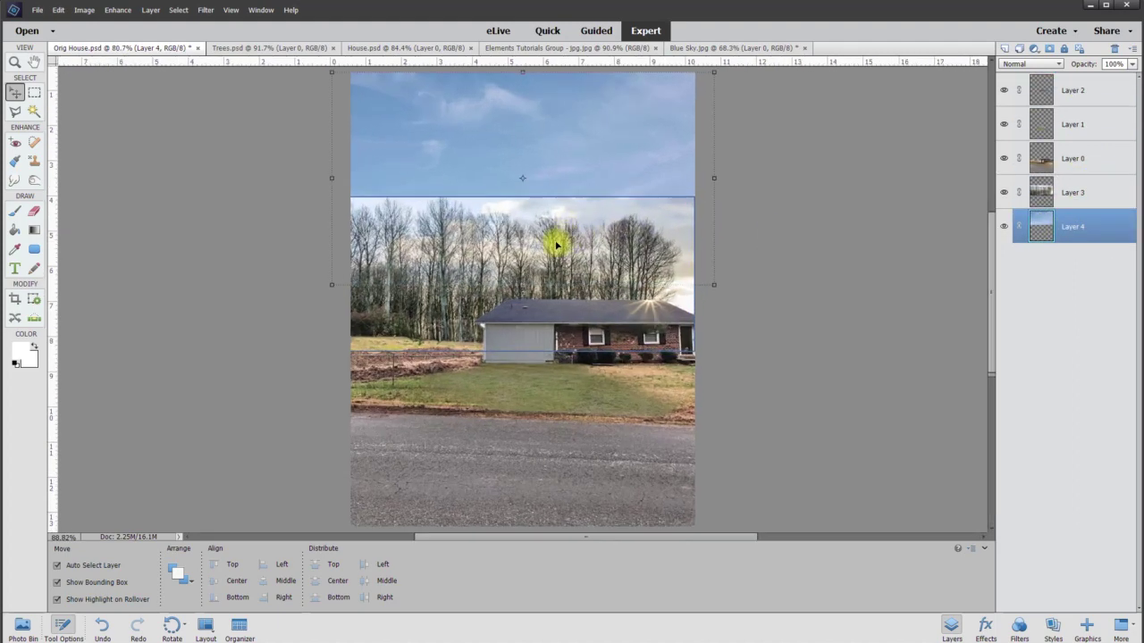
pyautogui.click(790, 197)
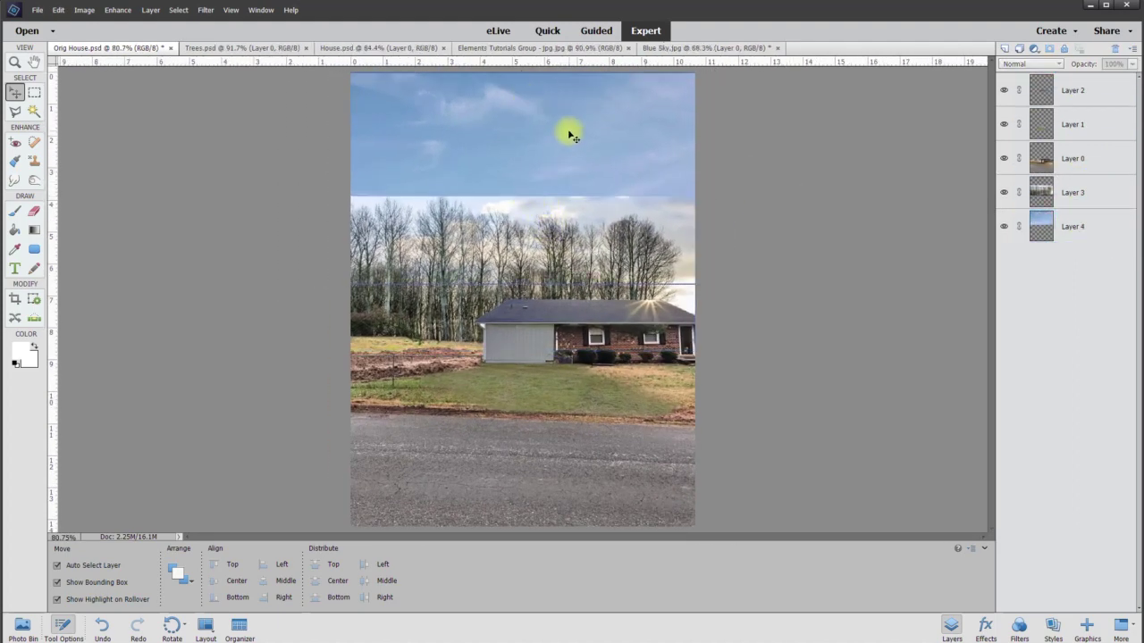
# Move the sky down slightly and scale it to about 93.5%.
pyautogui.moveTo(548, 146); pyautogui.dragTo(549, 174)
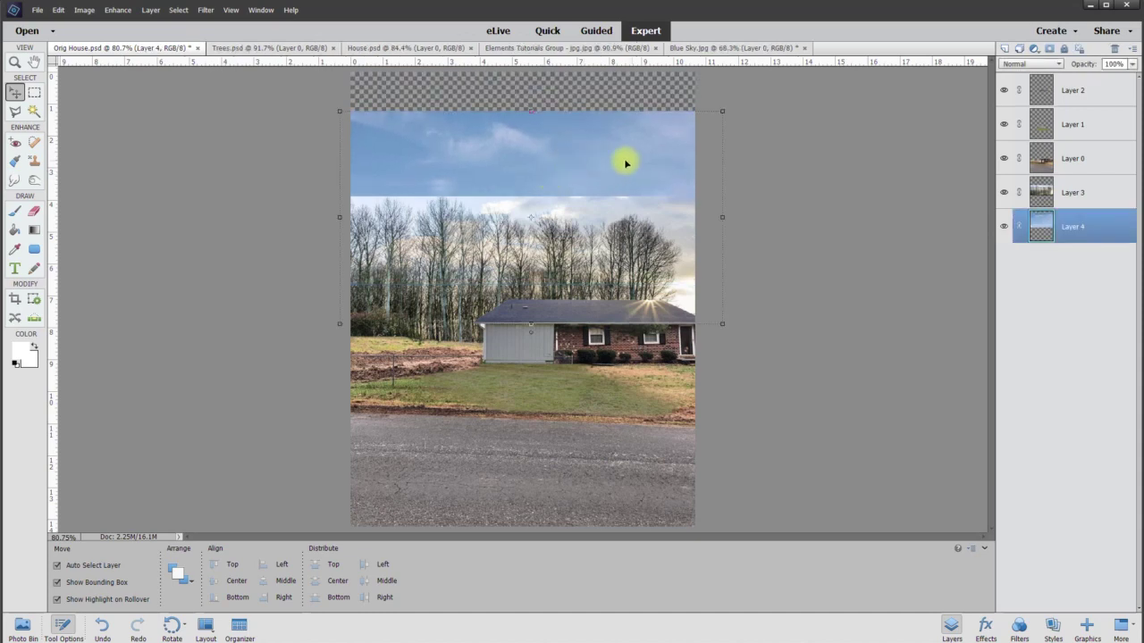
pyautogui.scroll(1, 796, 230)
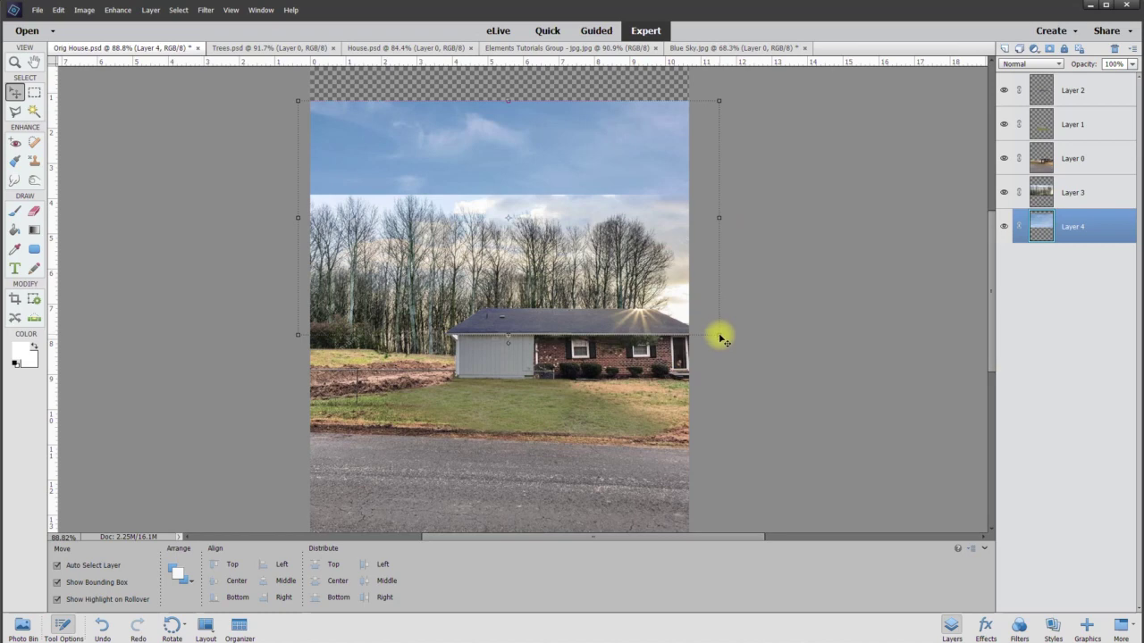
pyautogui.moveTo(722, 340); pyautogui.dragTo(697, 325)
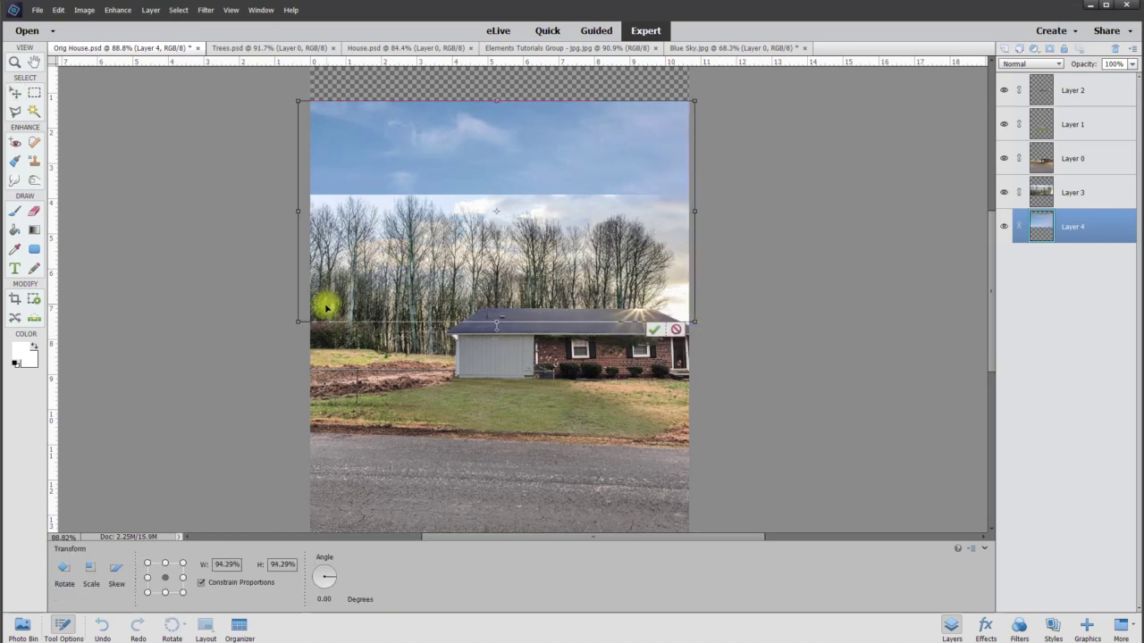
pyautogui.moveTo(300, 322); pyautogui.dragTo(301, 319)
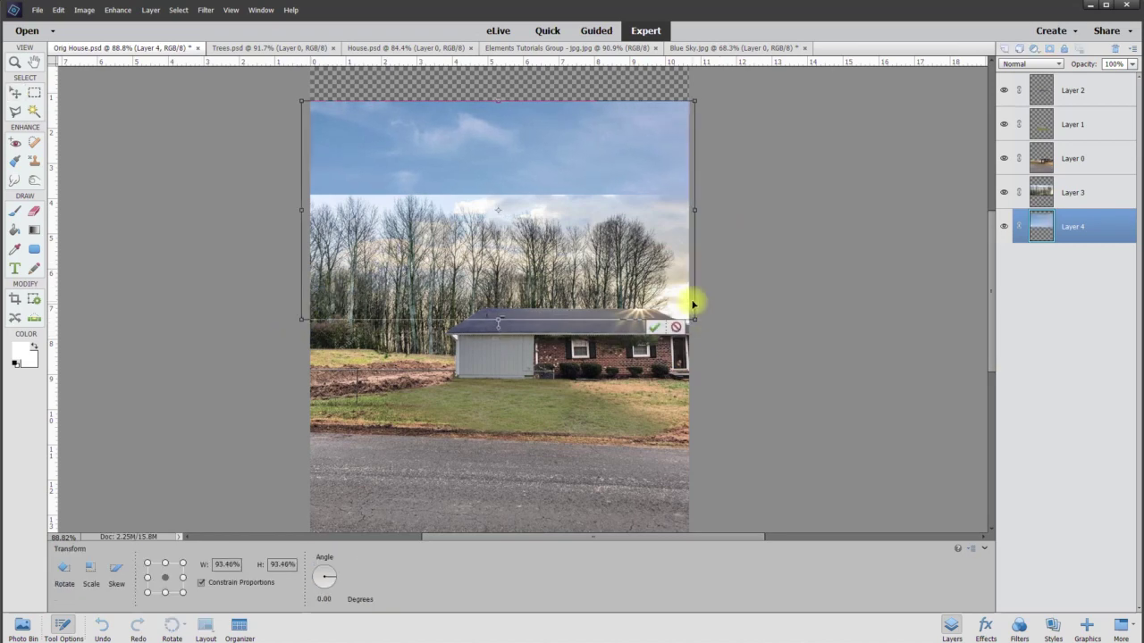
pyautogui.click(652, 327)
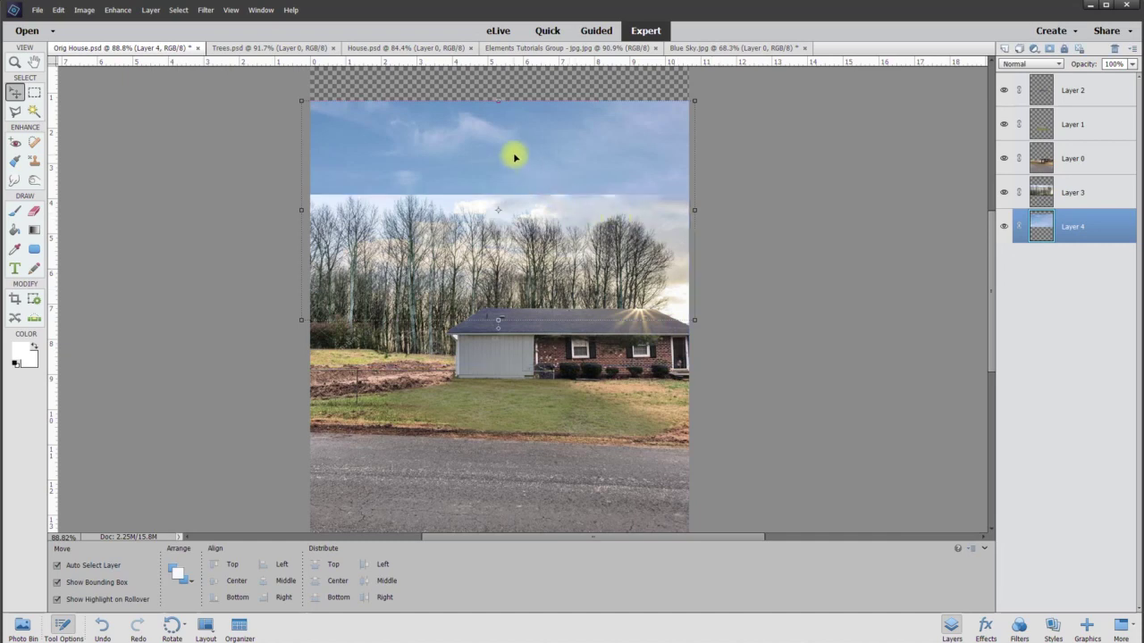
# Apply Hue/Saturation to the sky layer with Saturation -14 and Lightness about +39.
pyautogui.click(121, 13)
pyautogui.moveTo(150, 149)
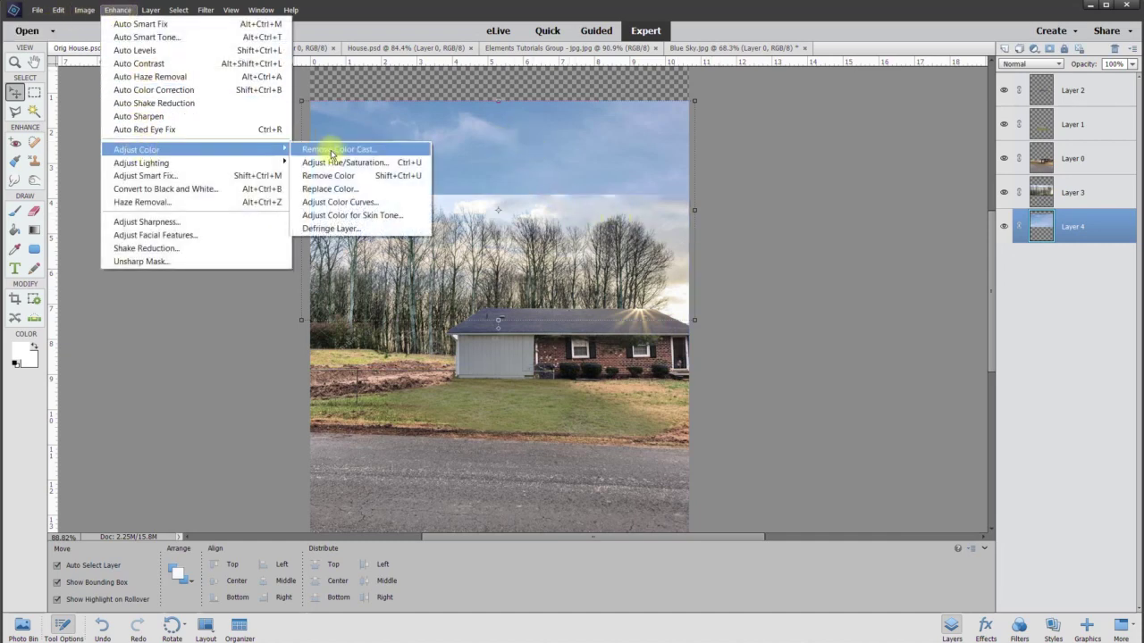
pyautogui.click(337, 164)
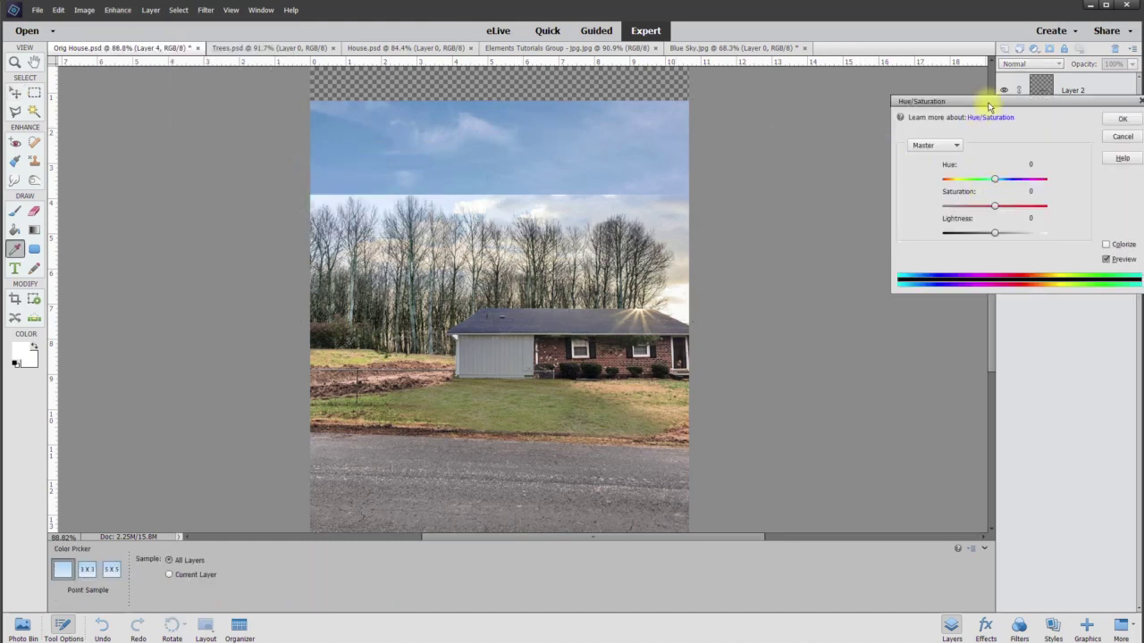
pyautogui.moveTo(990, 107); pyautogui.dragTo(867, 93)
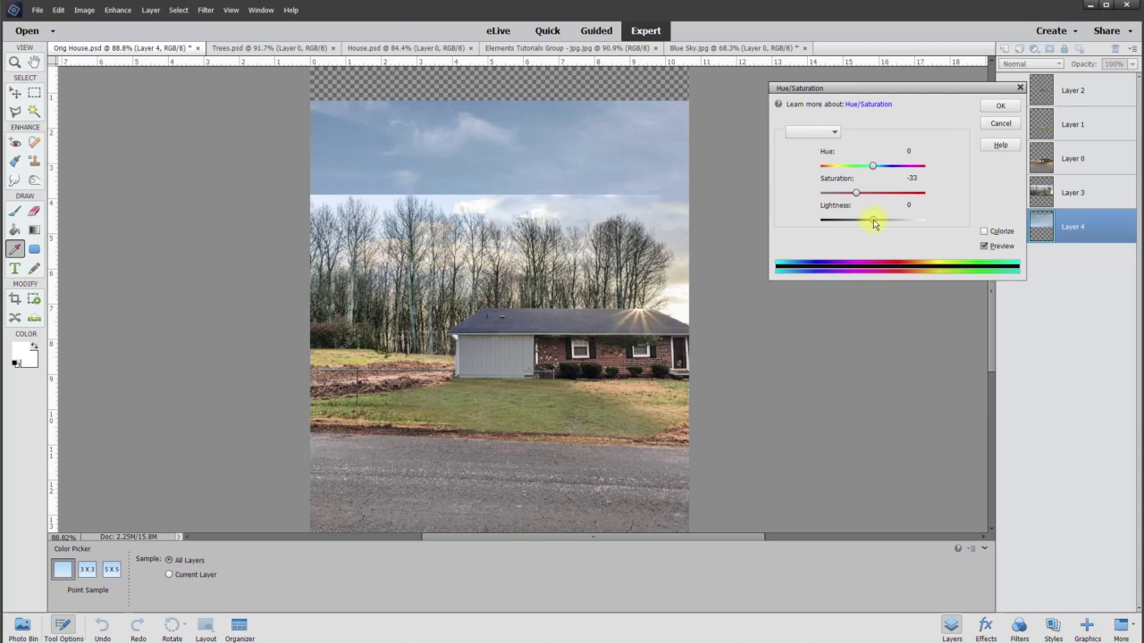
pyautogui.moveTo(881, 223); pyautogui.dragTo(887, 223)
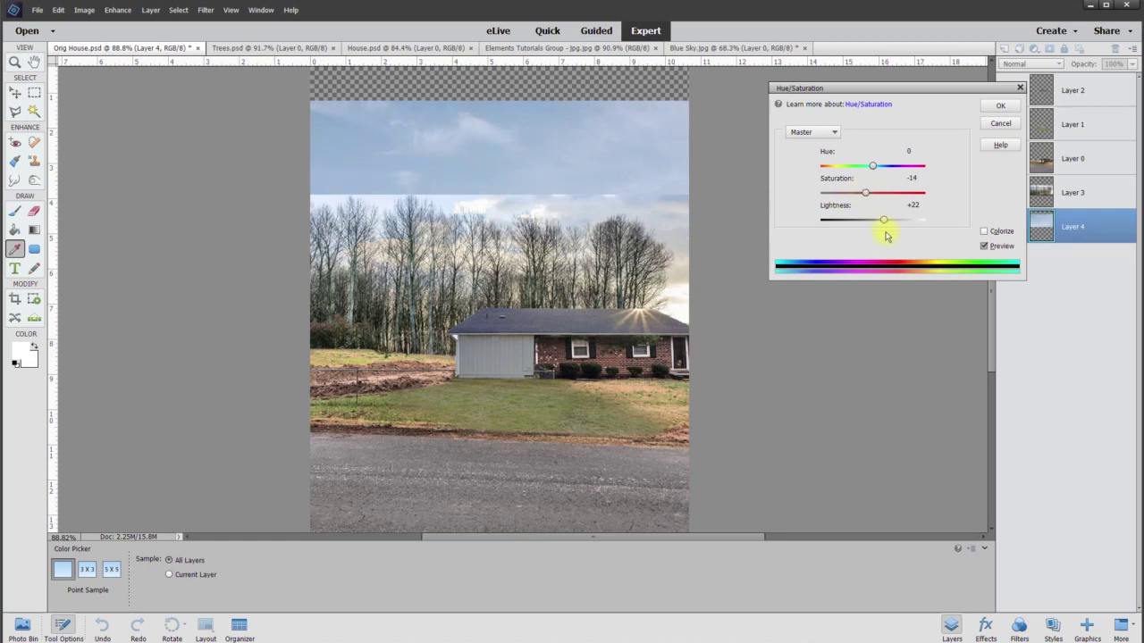
pyautogui.moveTo(883, 224); pyautogui.dragTo(880, 223)
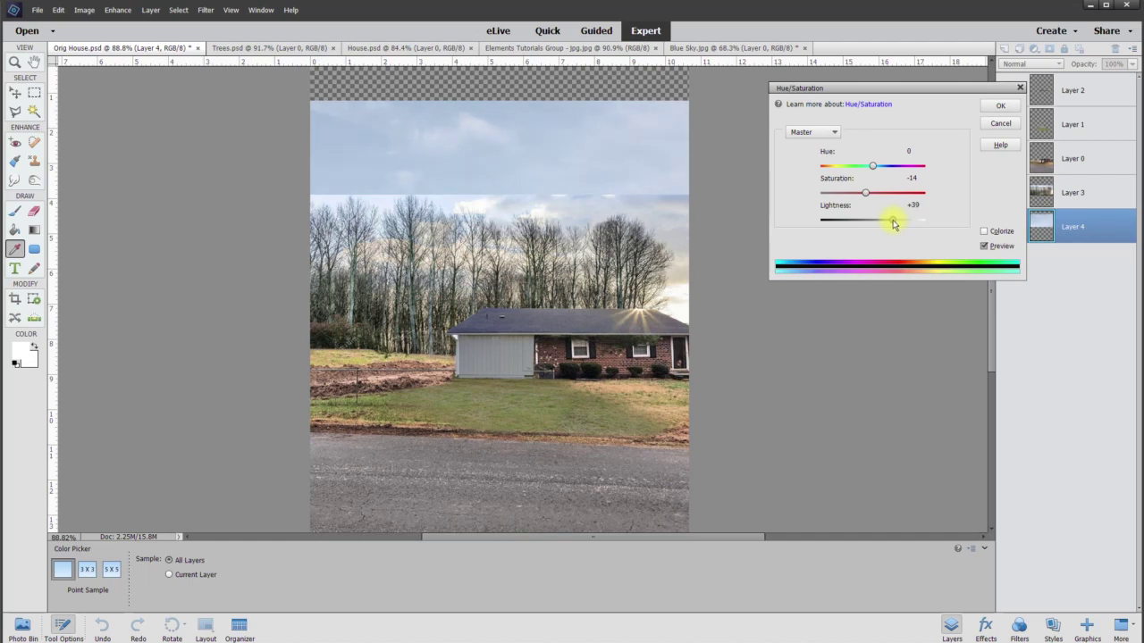
pyautogui.click(998, 107)
# On Layer 3, erase the hard sky seam above the bare trees with a 100 px eraser.
pyautogui.press('v')
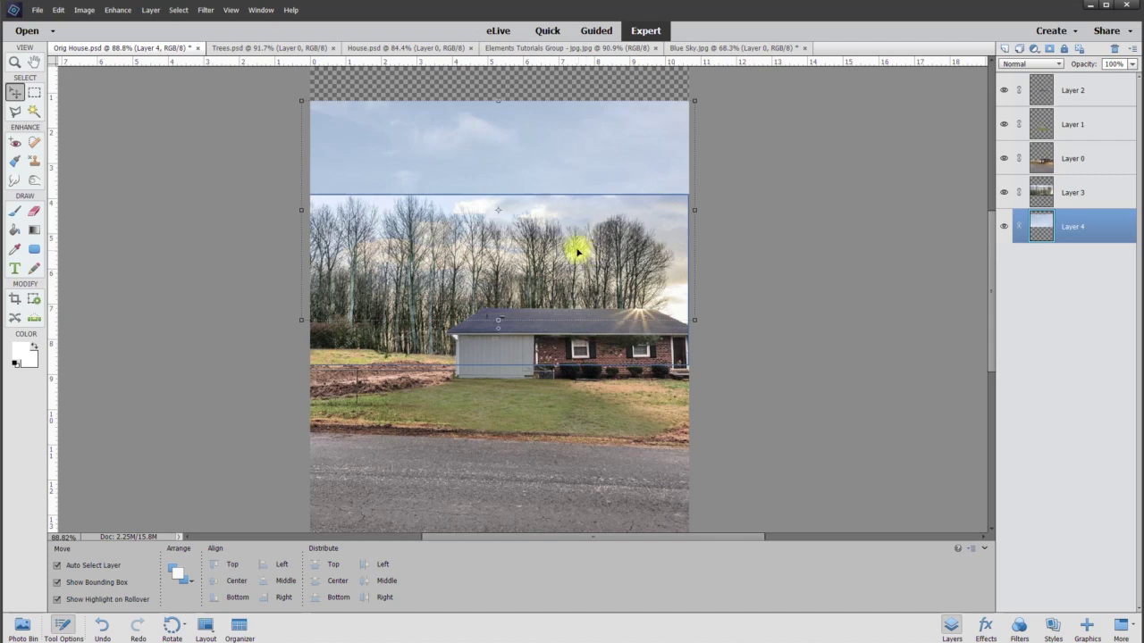
pyautogui.scroll(3, 684, 210)
pyautogui.moveTo(658, 539); pyautogui.dragTo(612, 539)
pyautogui.click(751, 212)
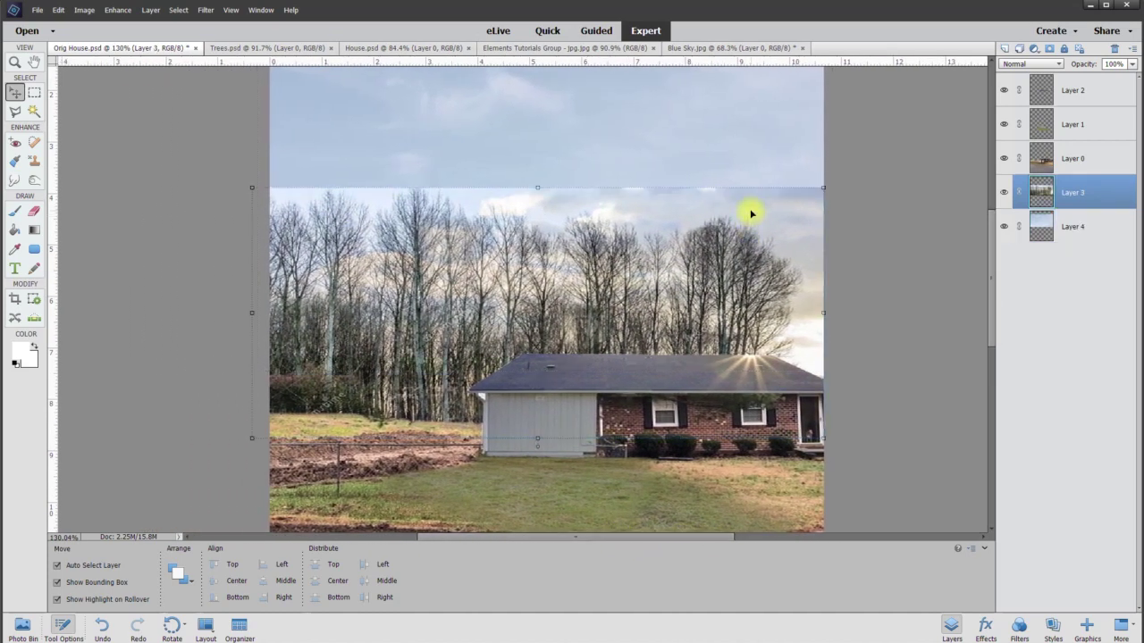
pyautogui.click(34, 212)
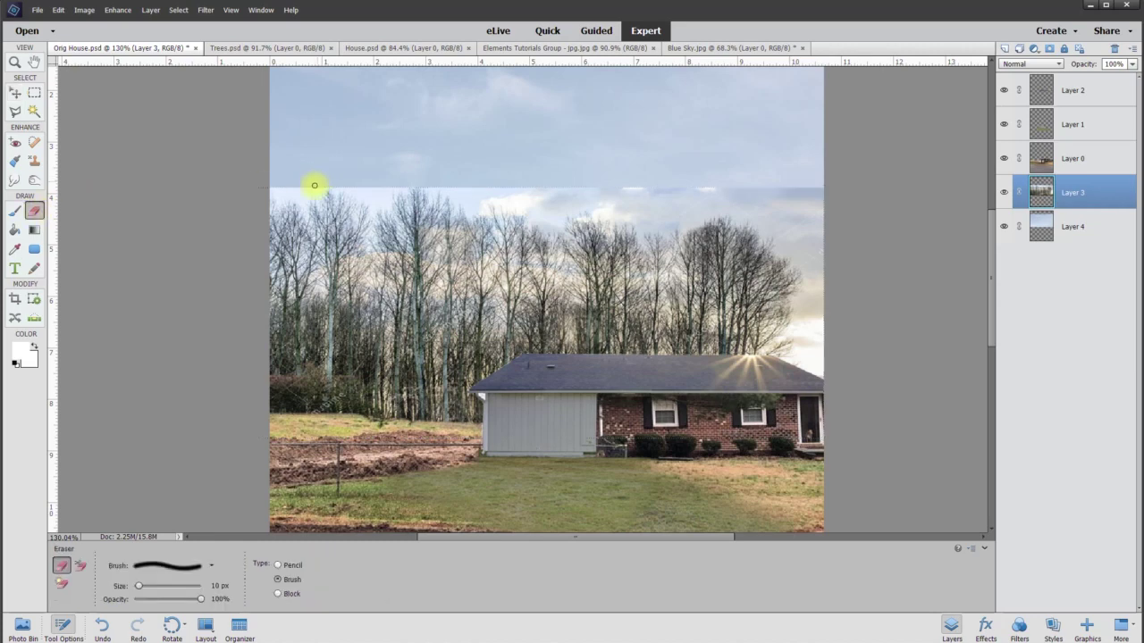
pyautogui.click(217, 586)
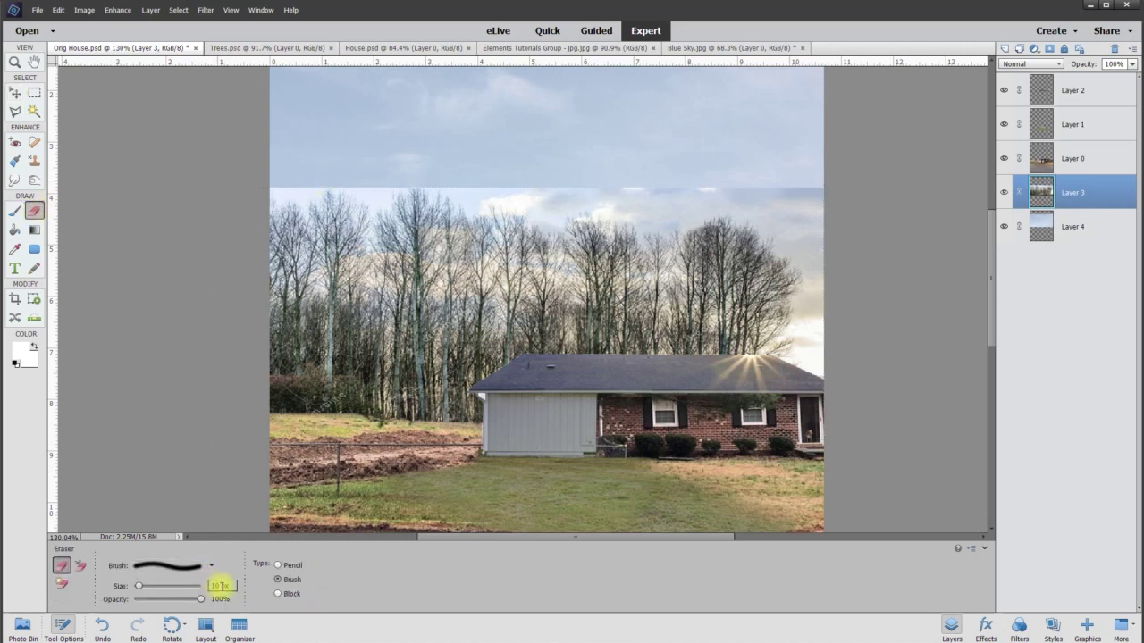
pyautogui.write('100')
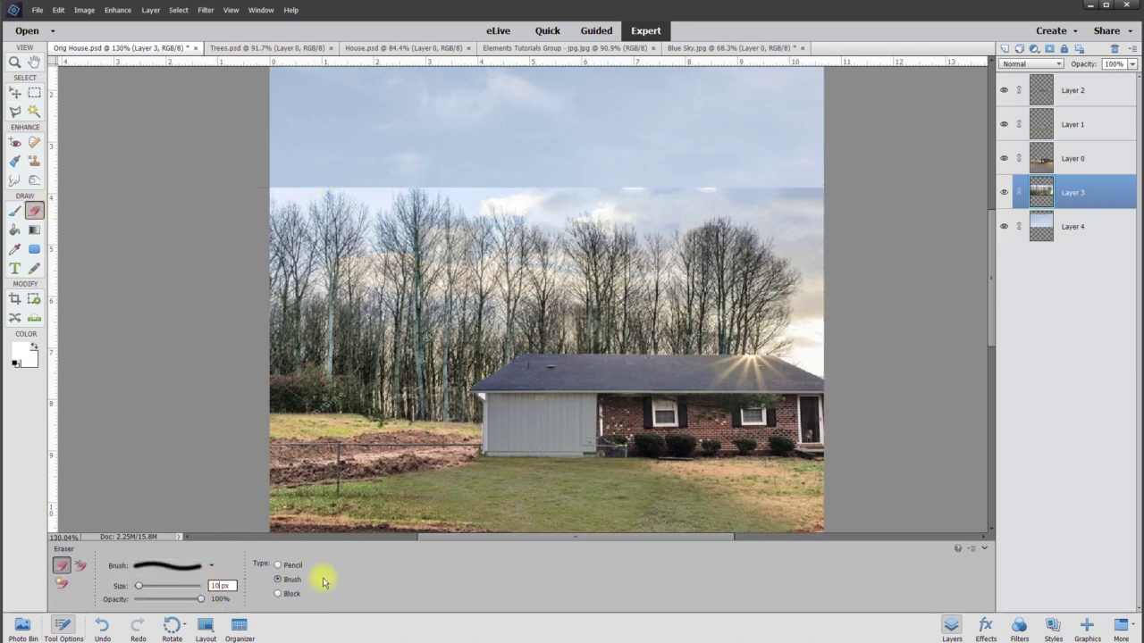
pyautogui.press('Return')
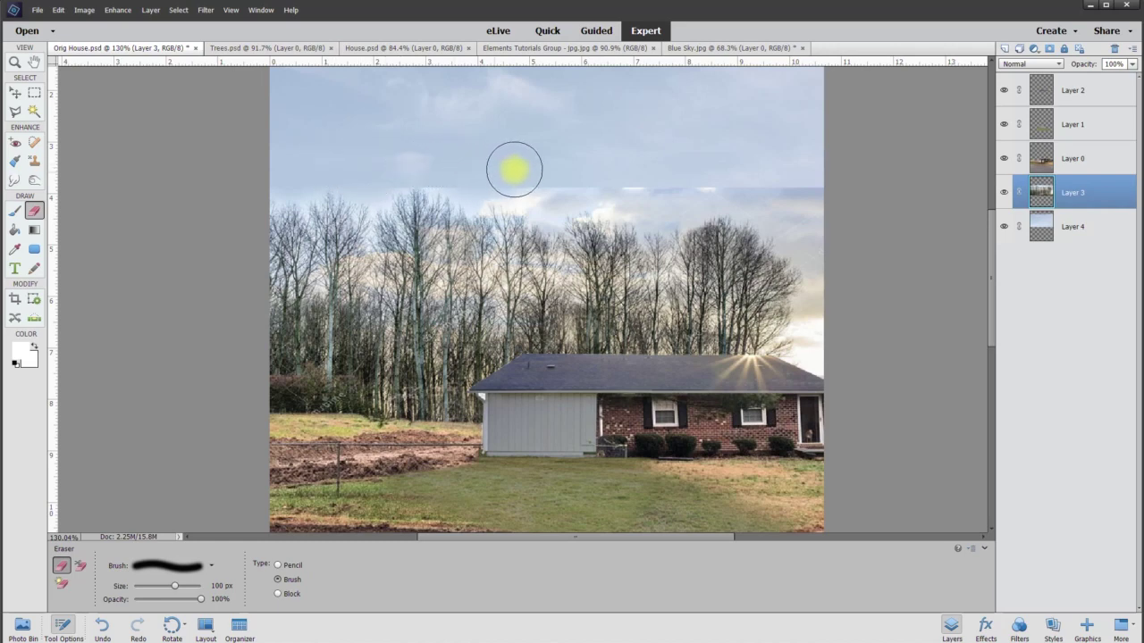
pyautogui.moveTo(636, 166); pyautogui.dragTo(795, 176)
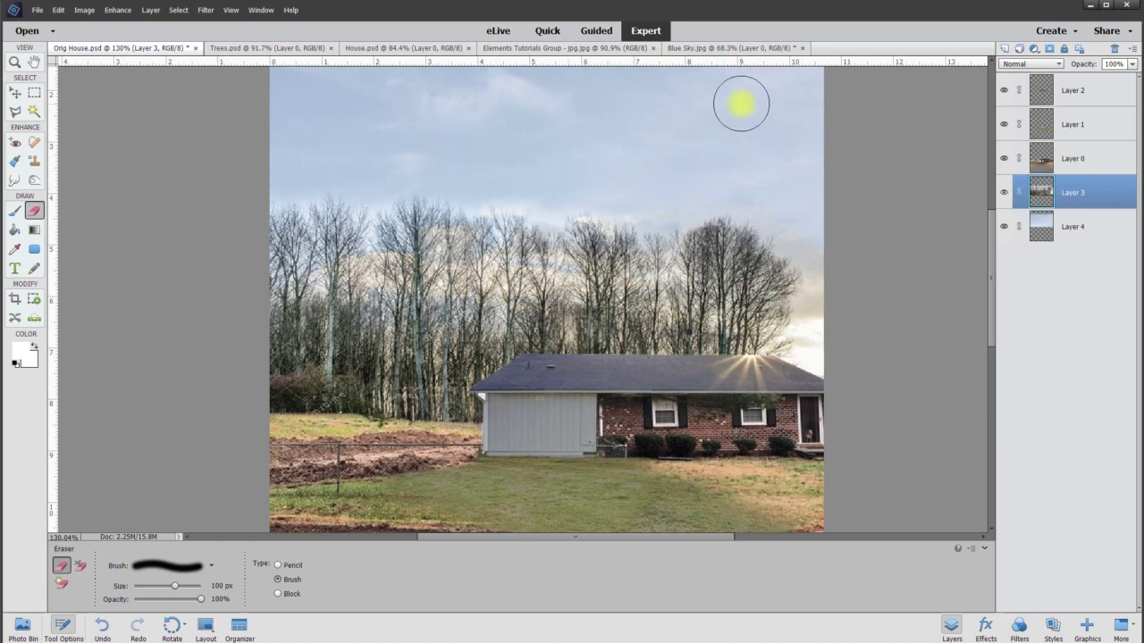
pyautogui.scroll(-3, 697, 128)
pyautogui.scroll(2, 724, 165)
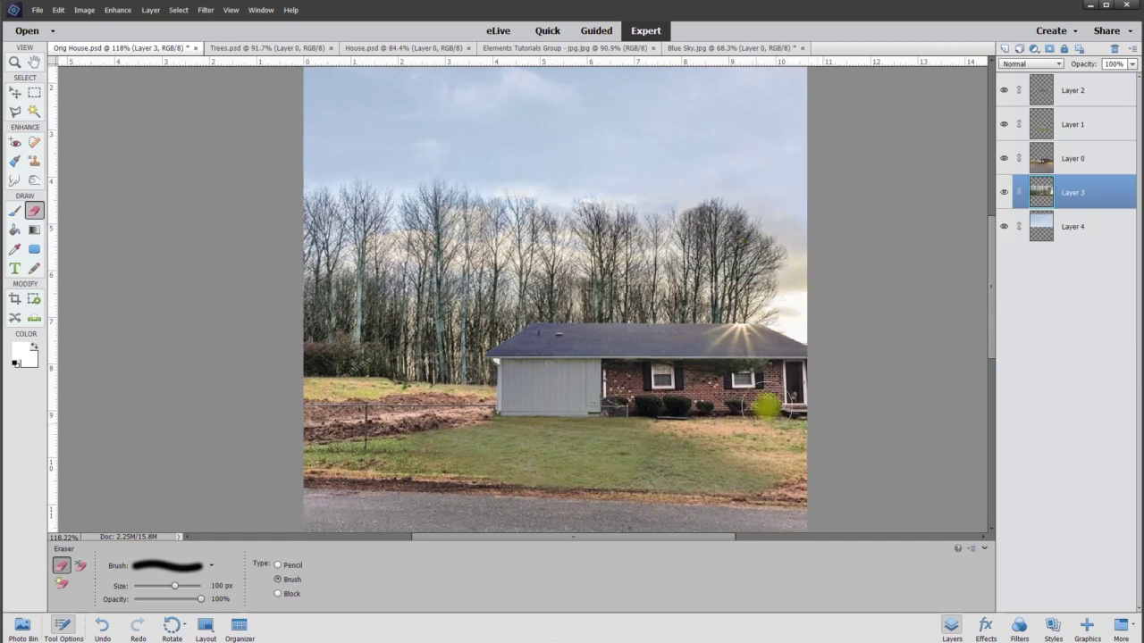
pyautogui.click(14, 95)
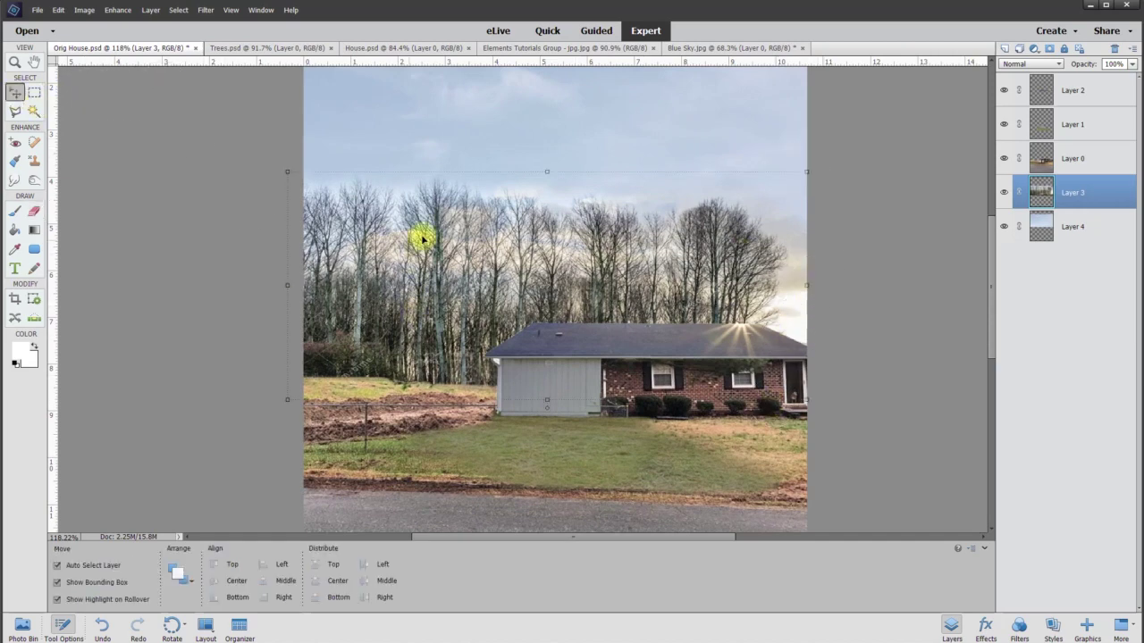
pyautogui.scroll(-2, 899, 191)
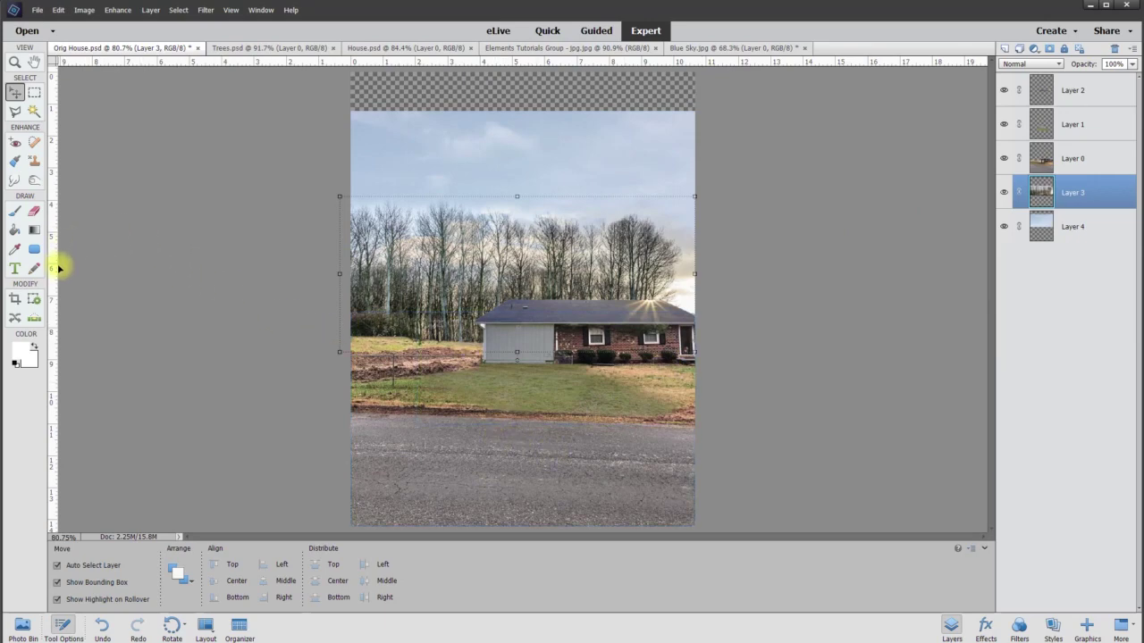
# Crop the composite from just above the sky down to the road, then fit it on screen.
pyautogui.click(18, 303)
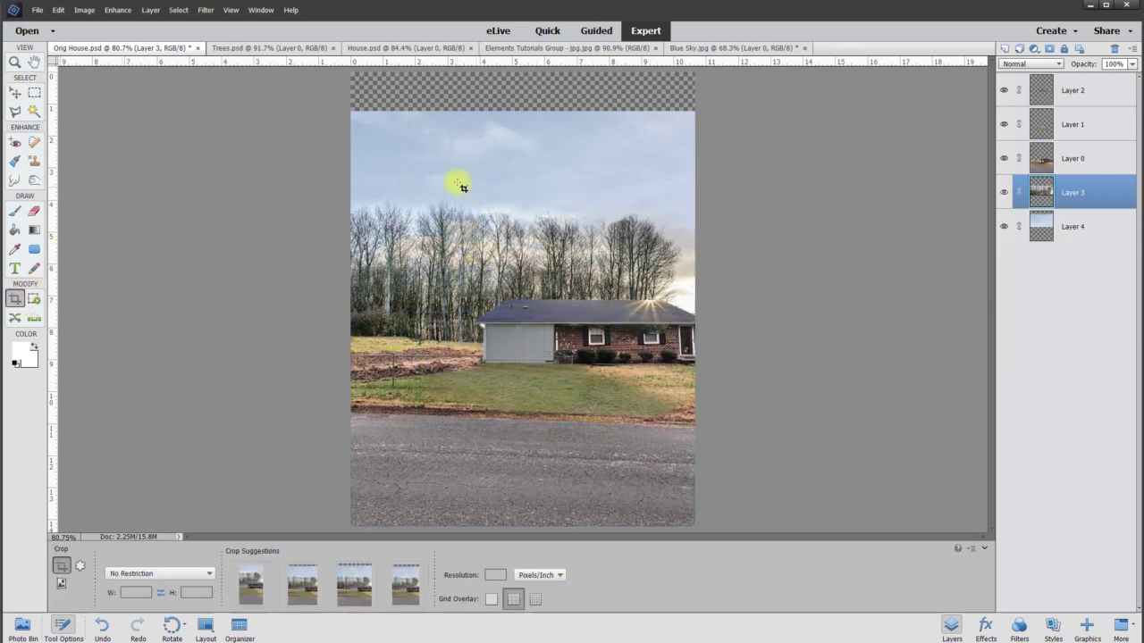
pyautogui.moveTo(350, 160); pyautogui.dragTo(730, 472)
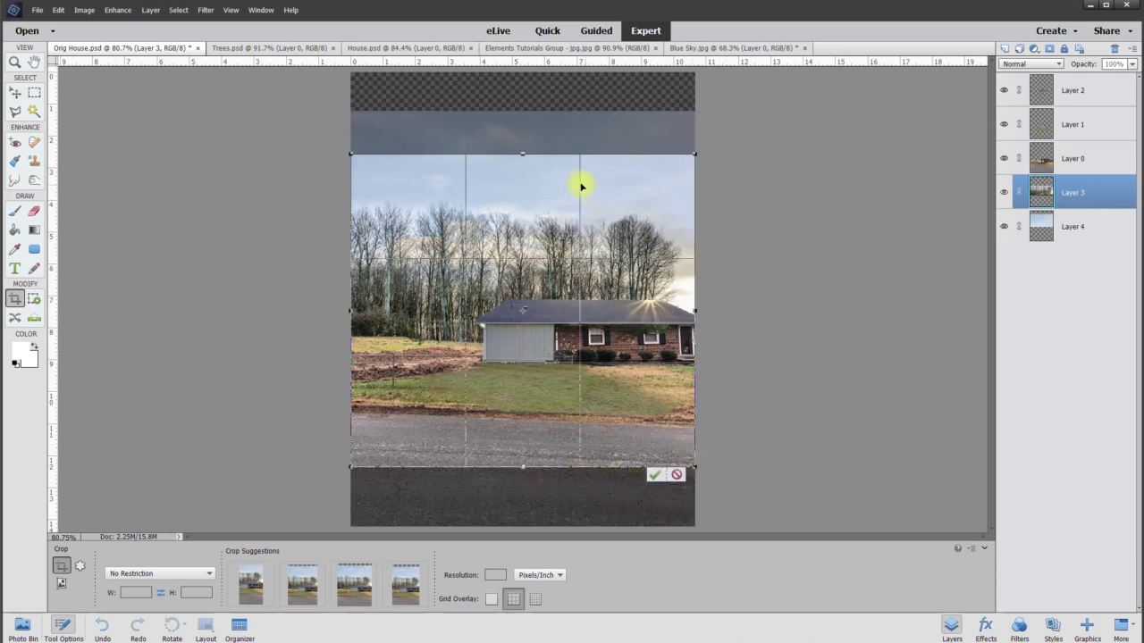
pyautogui.moveTo(524, 157); pyautogui.dragTo(524, 149)
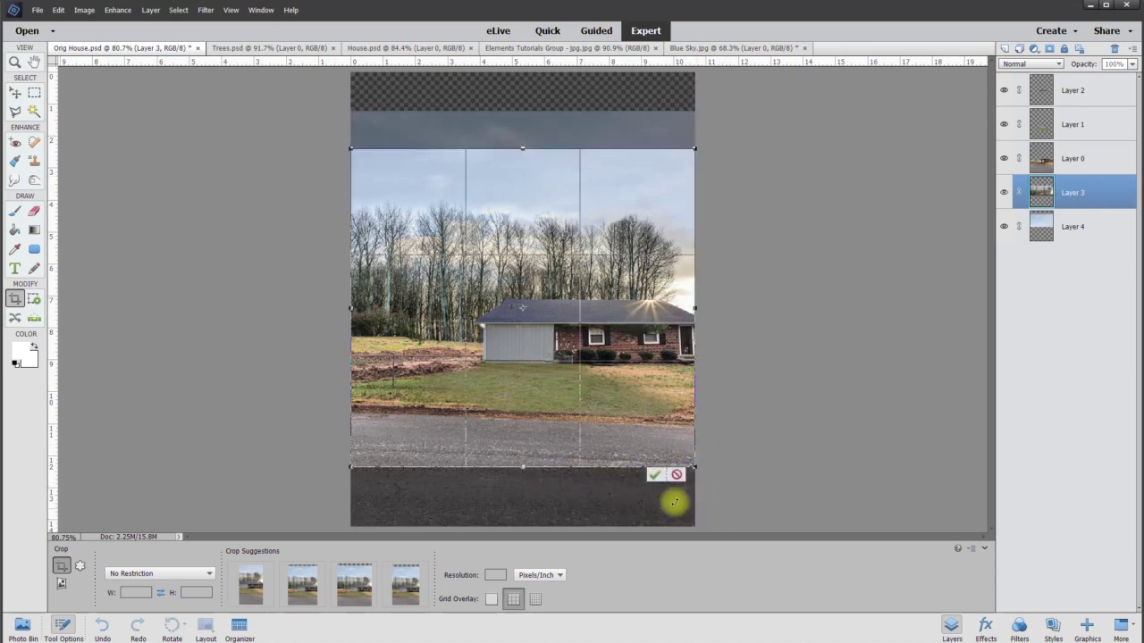
pyautogui.click(653, 476)
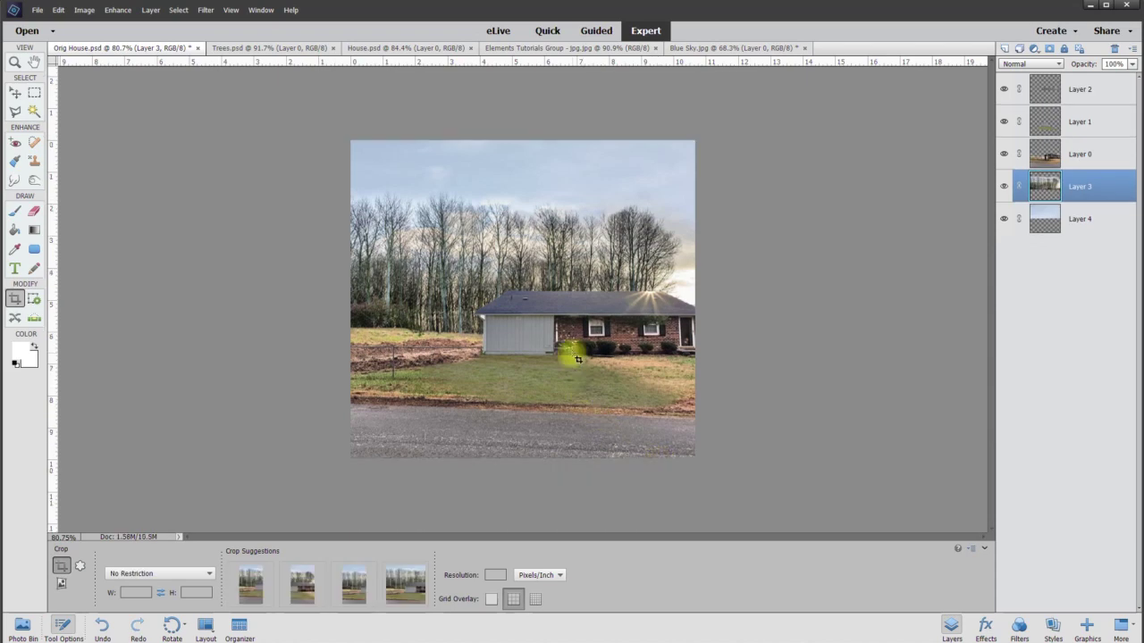
pyautogui.hotkey('ctrl', '0')
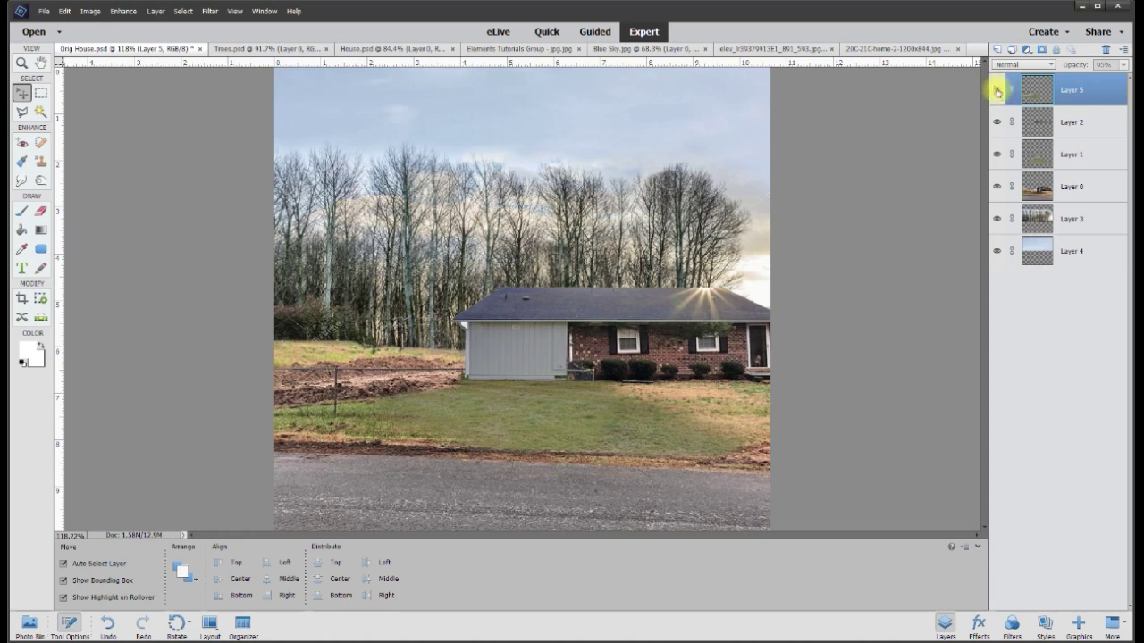
# Show Layer 5's driveway and striped lawn, then blend the lawn into the grass with a 200 px eraser.
pyautogui.click(997, 91)
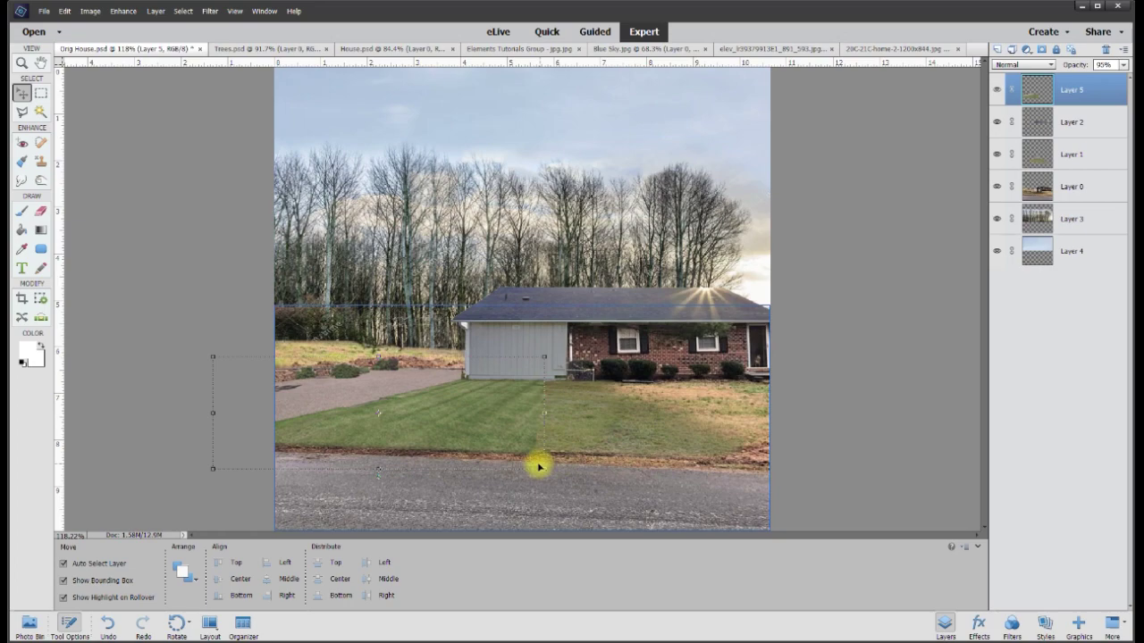
pyautogui.scroll(3, 491, 452)
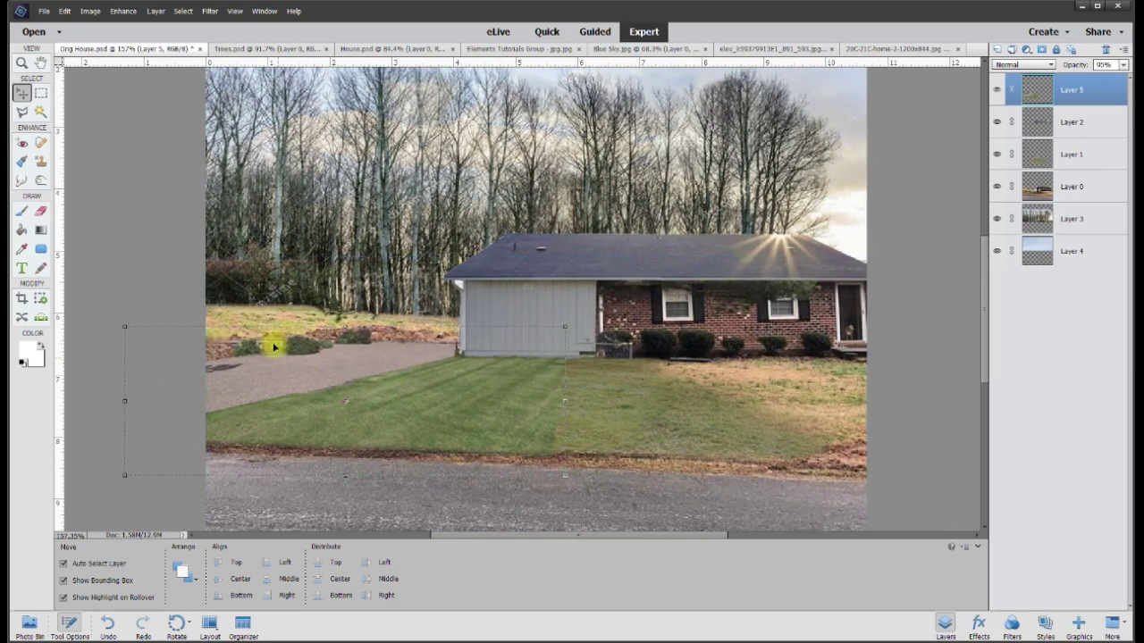
pyautogui.click(40, 214)
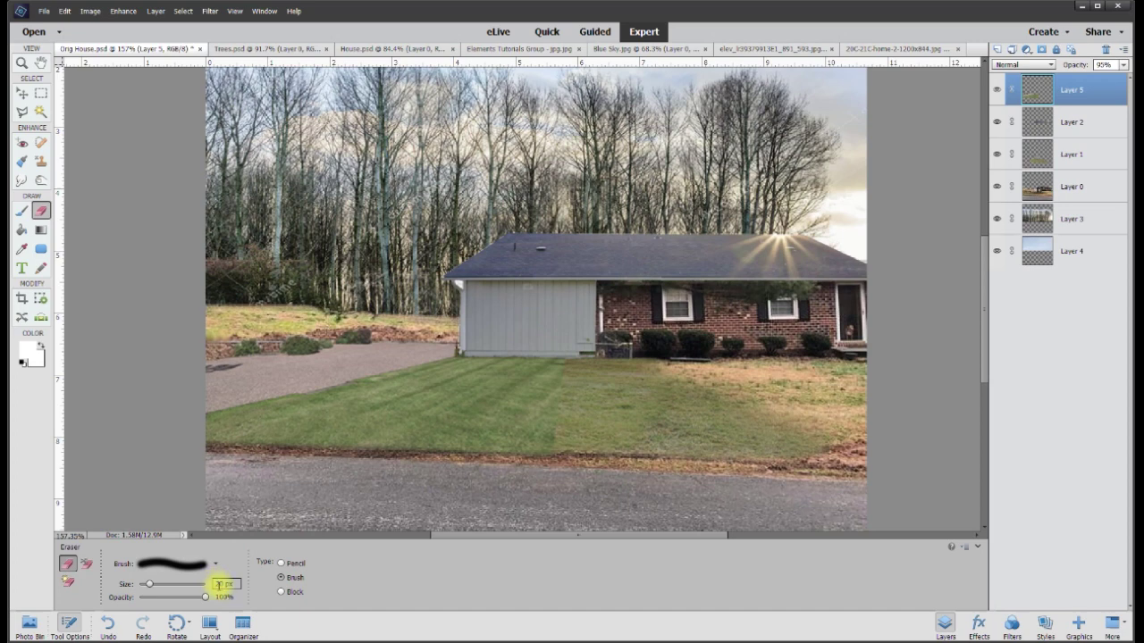
pyautogui.write('0')
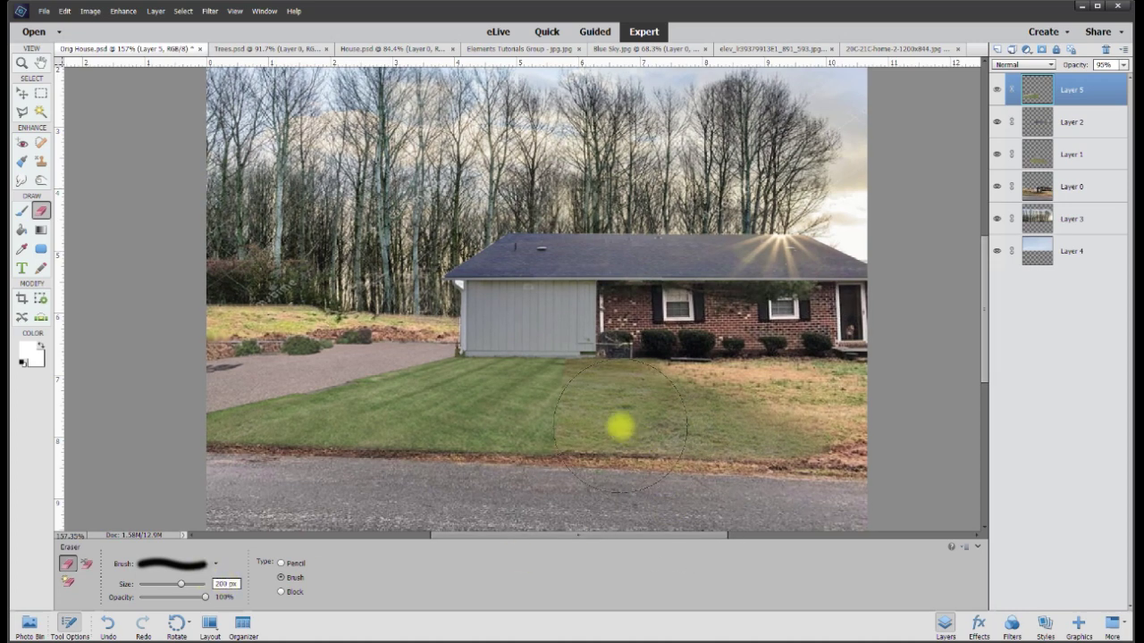
pyautogui.moveTo(677, 385); pyautogui.dragTo(268, 531)
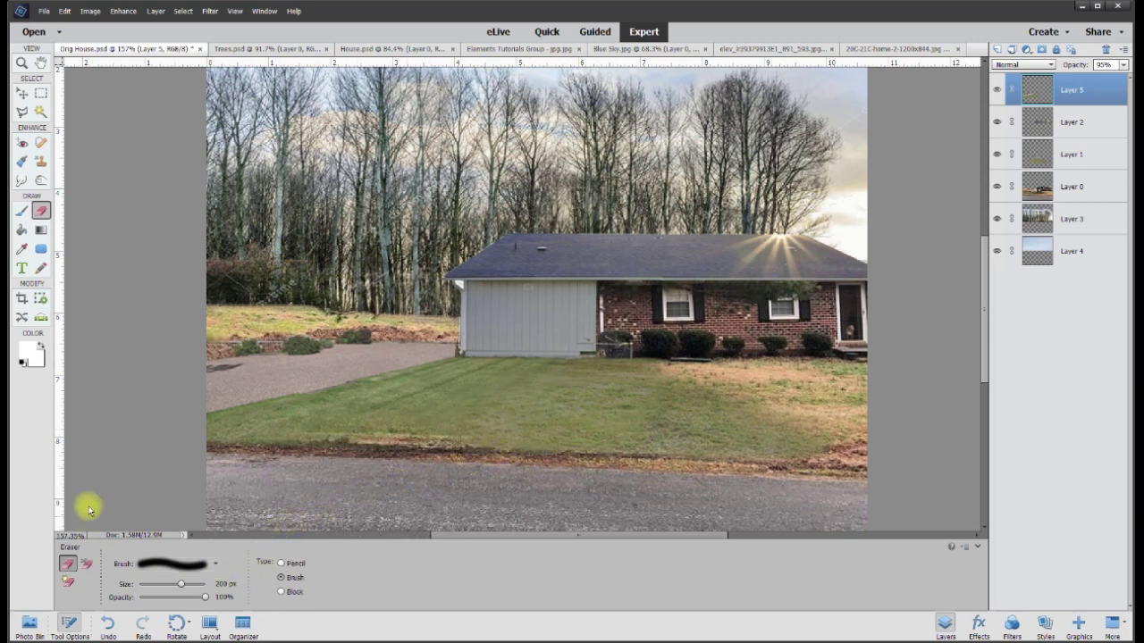
pyautogui.click(20, 93)
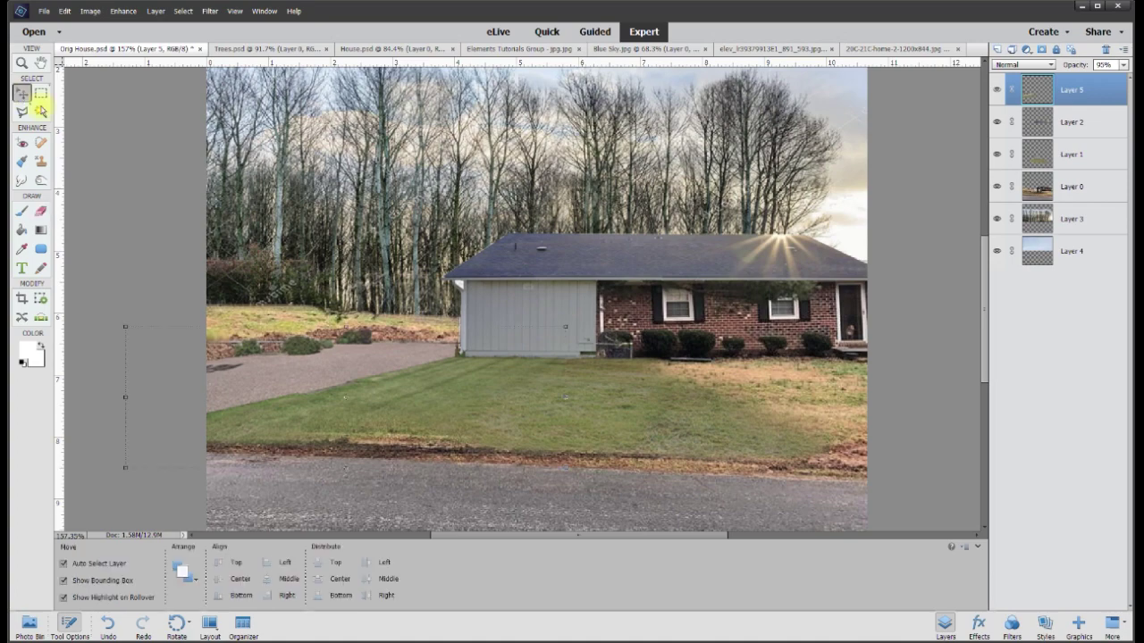
pyautogui.scroll(-2, 608, 460)
pyautogui.click(186, 369)
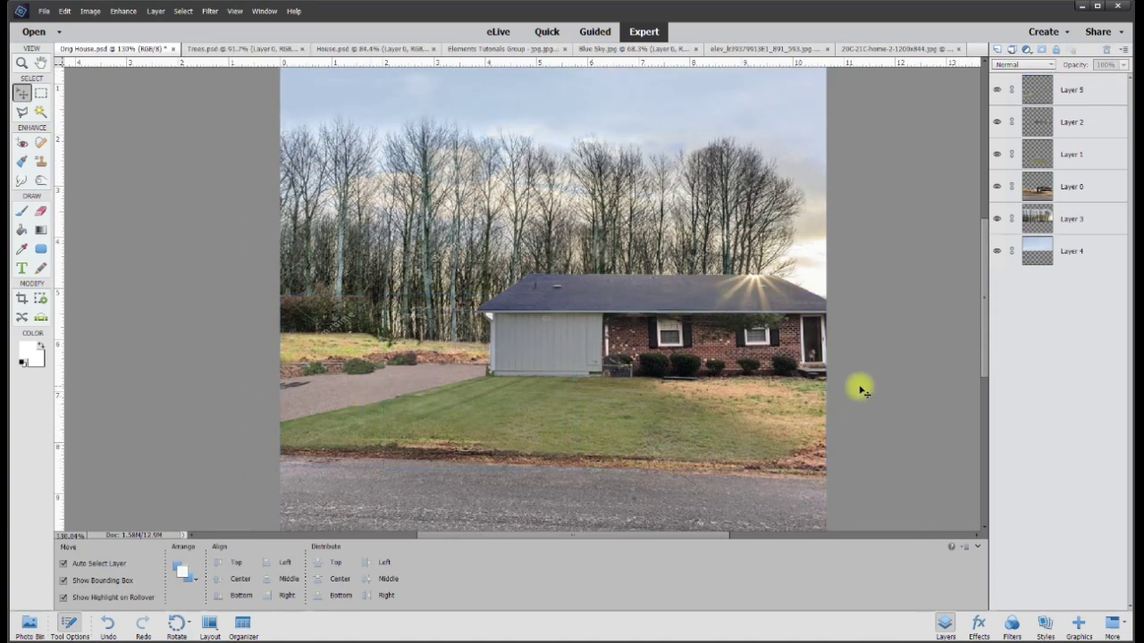
pyautogui.scroll(-1, 887, 398)
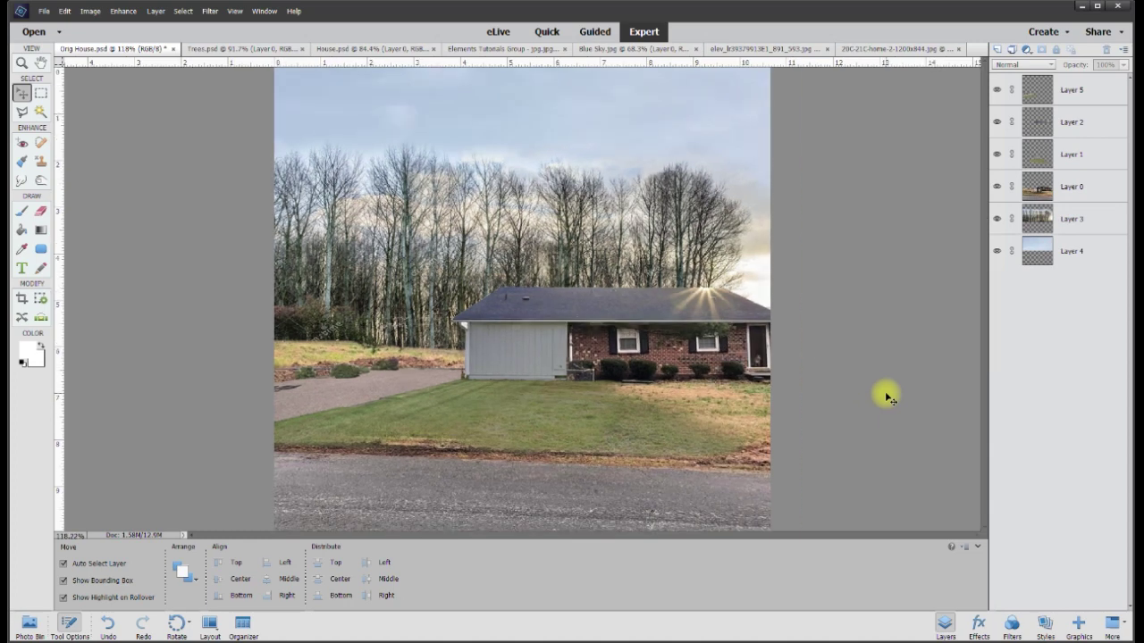